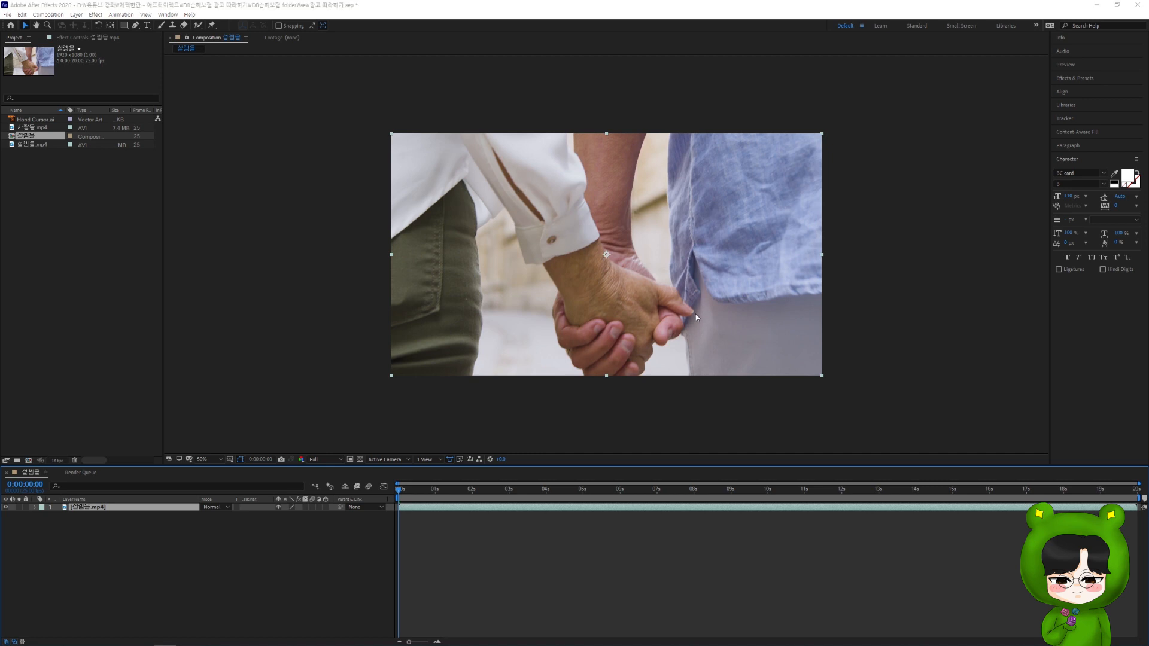
# Create a new composition named "설렘 네모상자" with a size of 2000 × 2000 px
pyautogui.hotkey('ctrl', 'n')
pyautogui.write('설렘 네모상자')
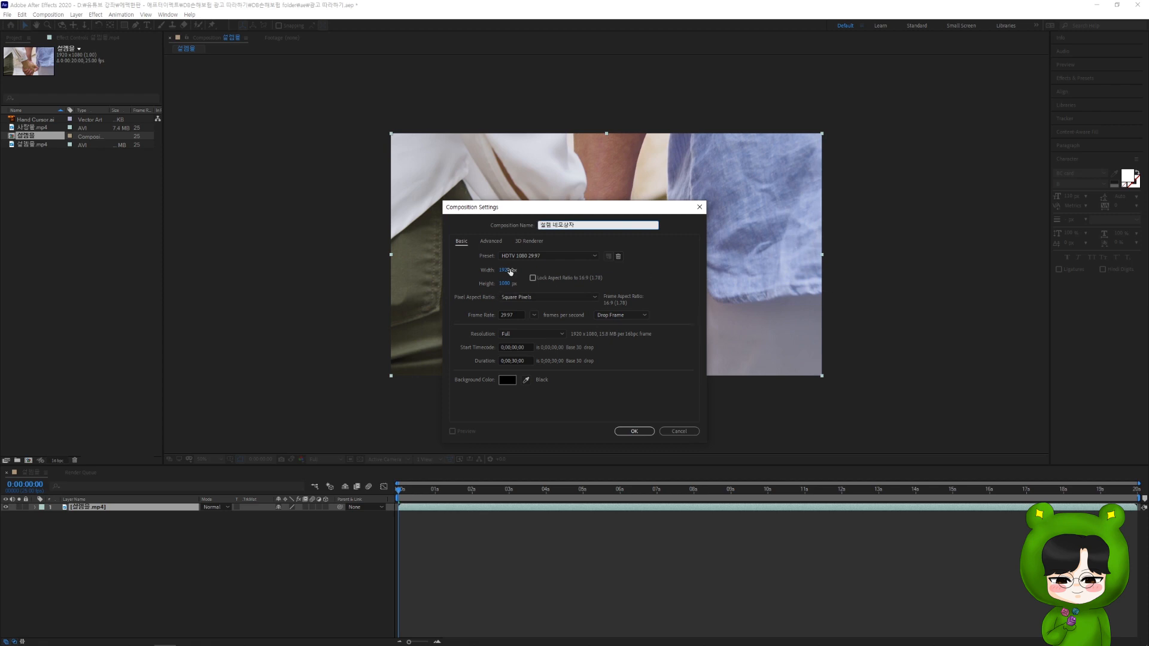
pyautogui.click(505, 270)
pyautogui.write('2000')
pyautogui.press('Tab')
pyautogui.write('2000')
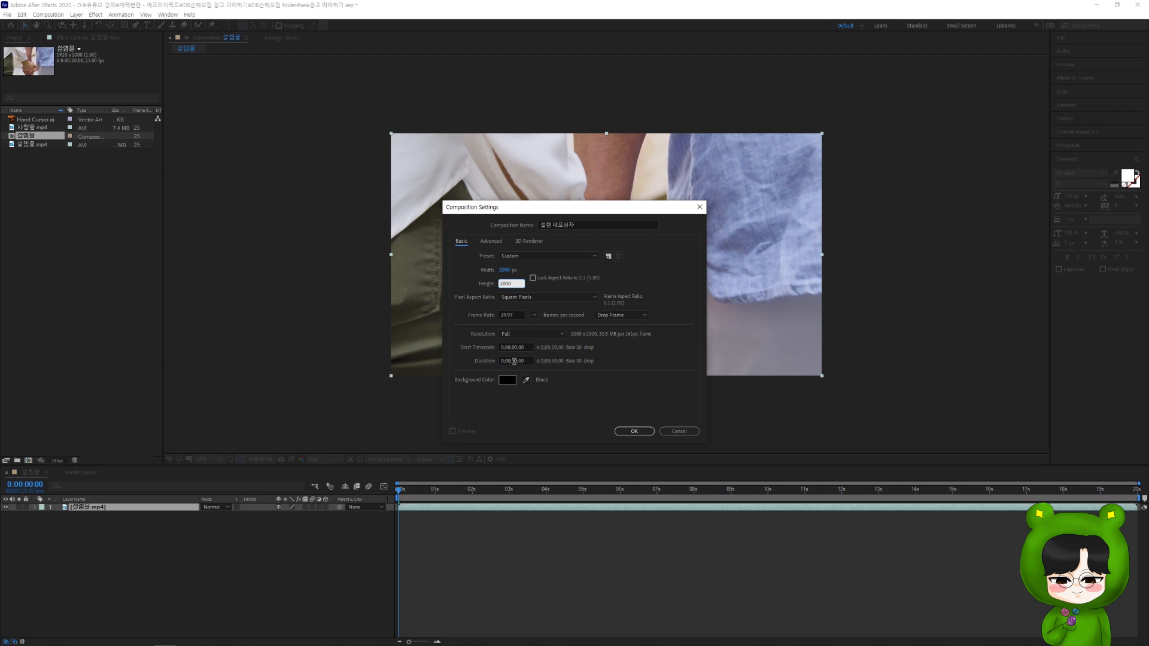
pyautogui.click(647, 432)
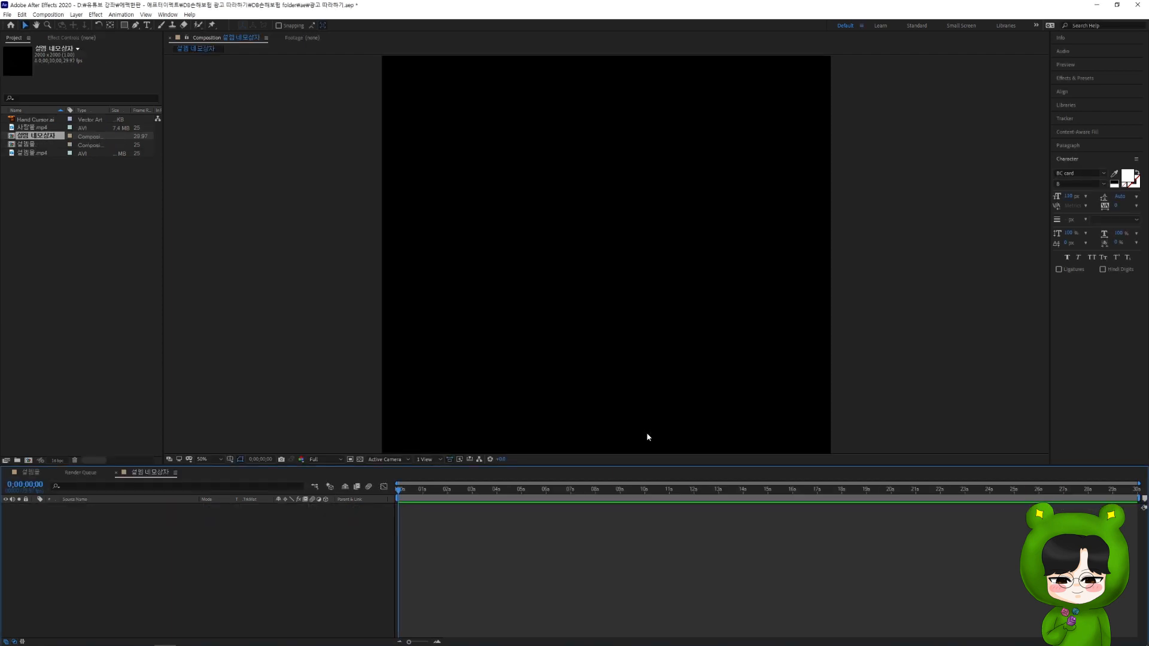
# Draw a white outlined square about 1534 px wide with the Rectangle tool and centre it in the composition
pyautogui.click(126, 26)
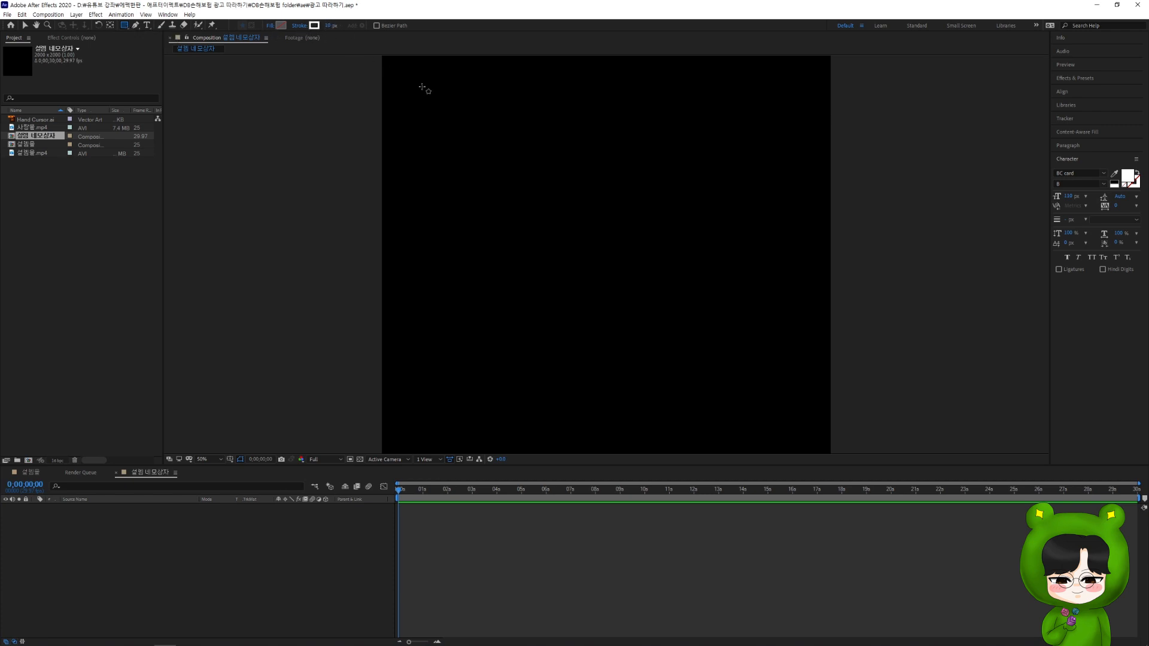
pyautogui.moveTo(412, 75)
pyautogui.mouseDown()
pyautogui.moveTo(473, 138)
pyautogui.moveTo(676, 299)
pyautogui.moveTo(680, 342)
pyautogui.moveTo(768, 409)
pyautogui.moveTo(780, 441)
pyautogui.moveTo(754, 403)
pyautogui.mouseUp()
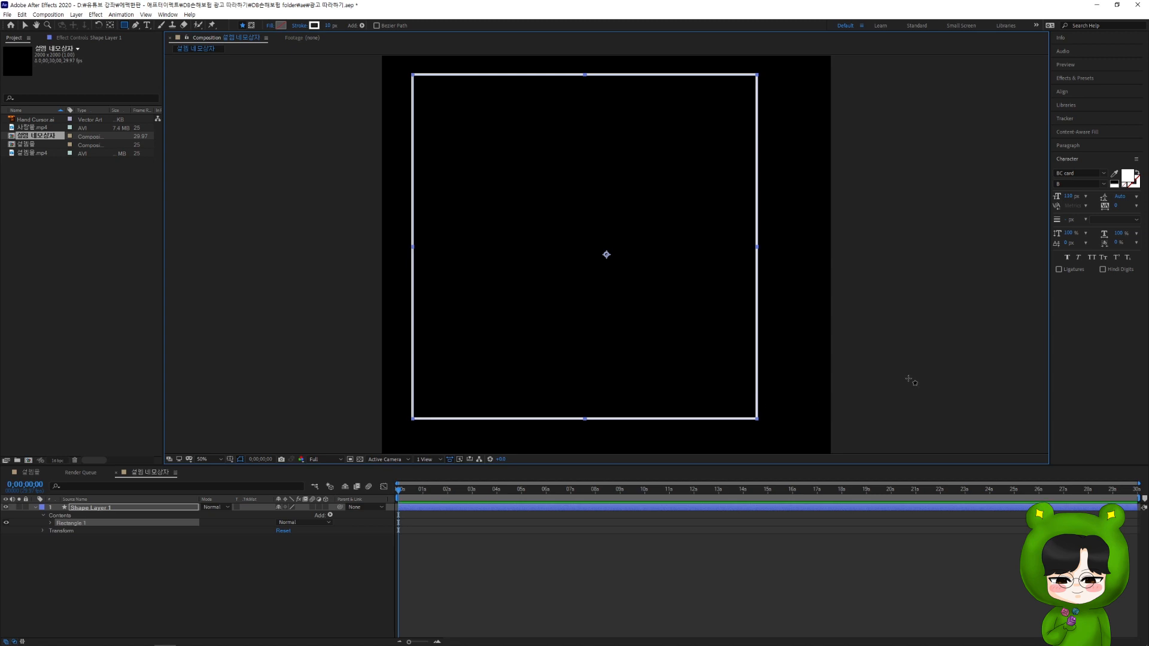
pyautogui.hotkey('ctrl', 'alt', 'Home')
pyautogui.hotkey('ctrl', 'Home')
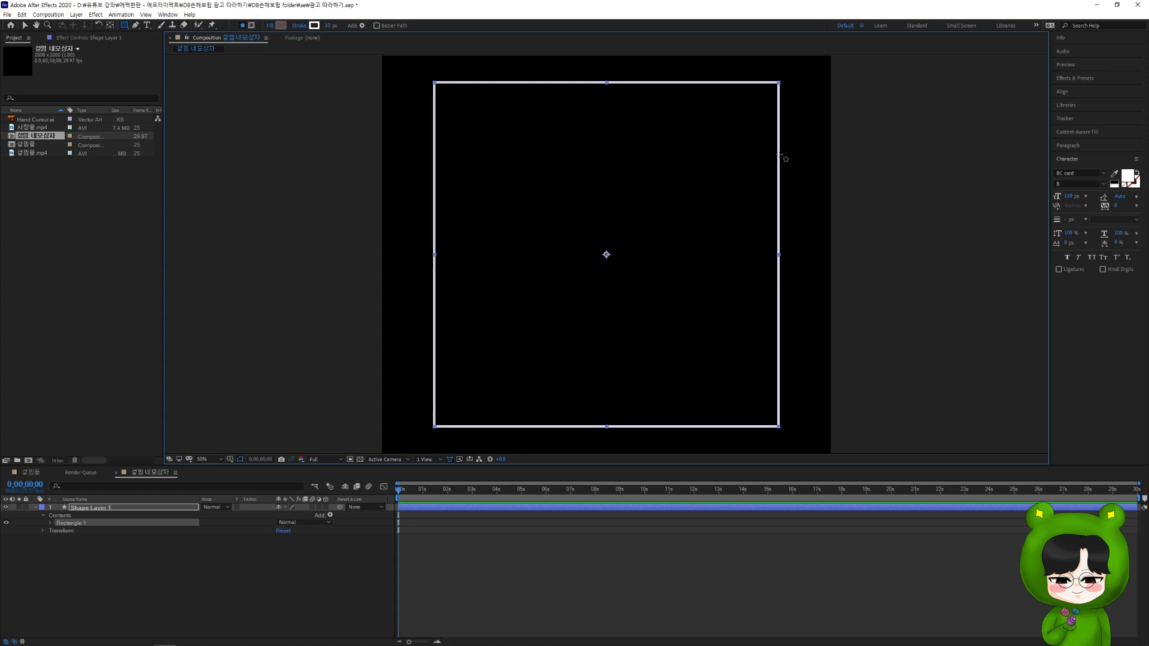
# Set the roundness of the large square's rectangle path to 20, then deselect the shape
pyautogui.click(51, 523)
pyautogui.click(58, 531)
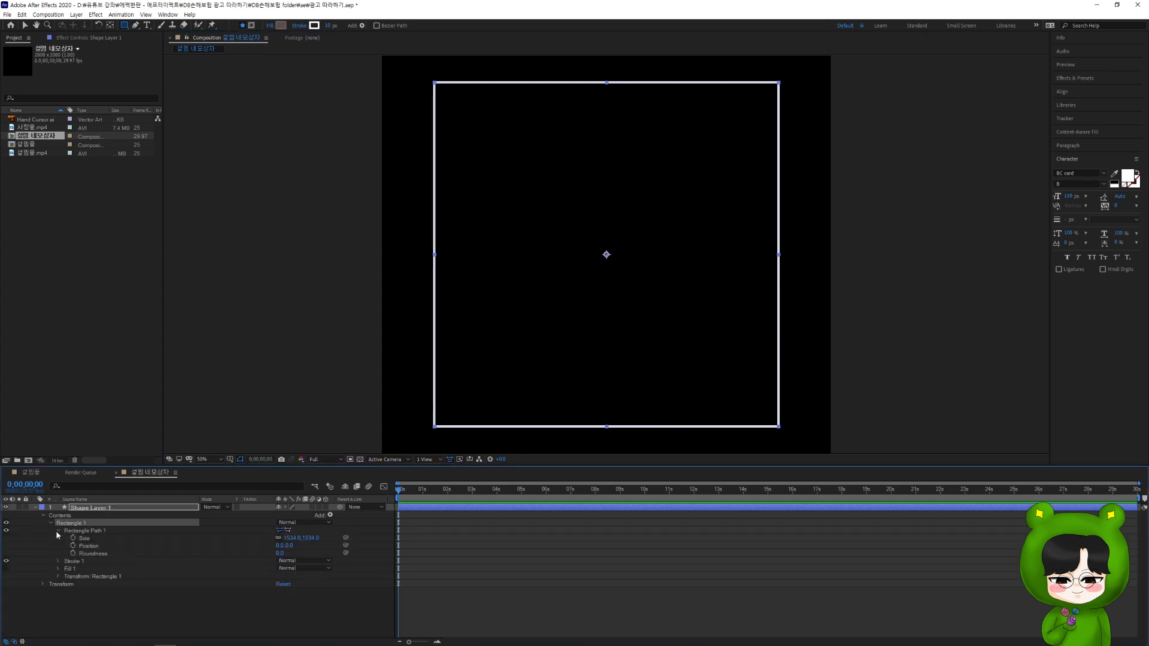
pyautogui.click(280, 553)
pyautogui.write('20')
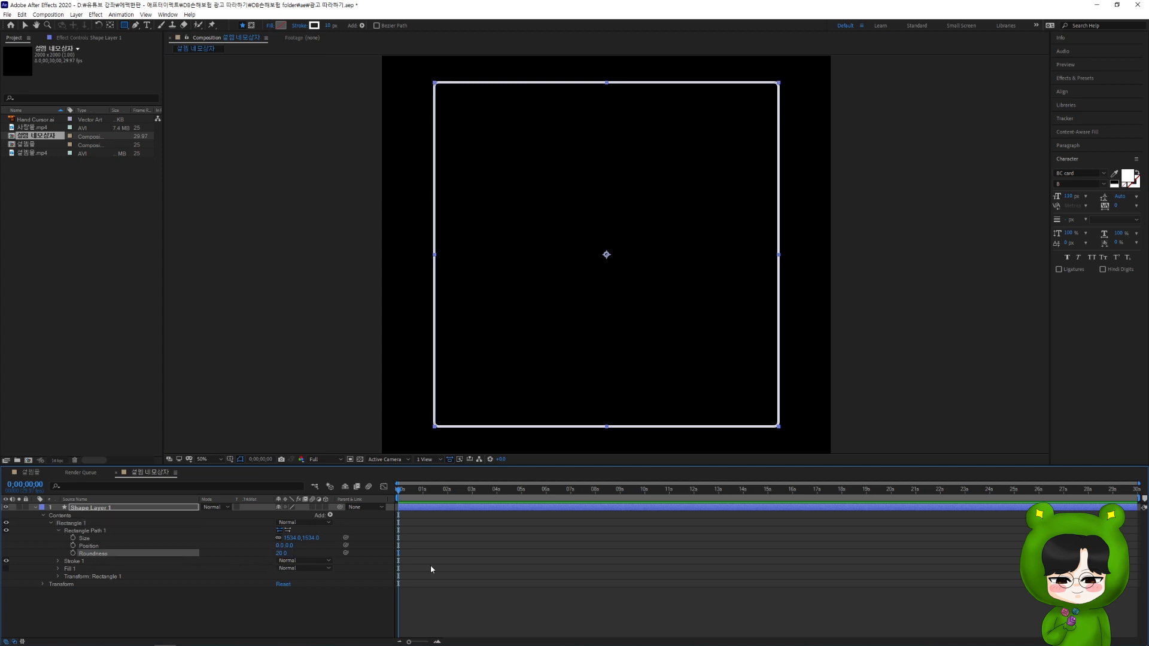
pyautogui.click(455, 523)
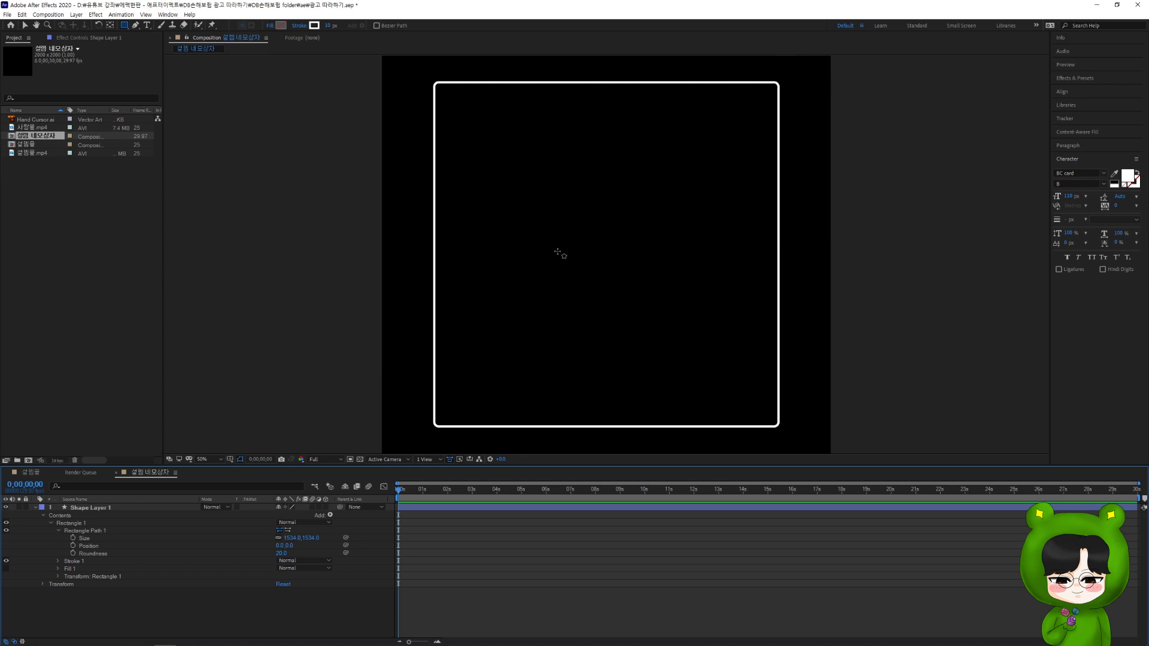
# Add the text "#설렘을" inside the upper-left corner of the square frame
pyautogui.click(147, 25)
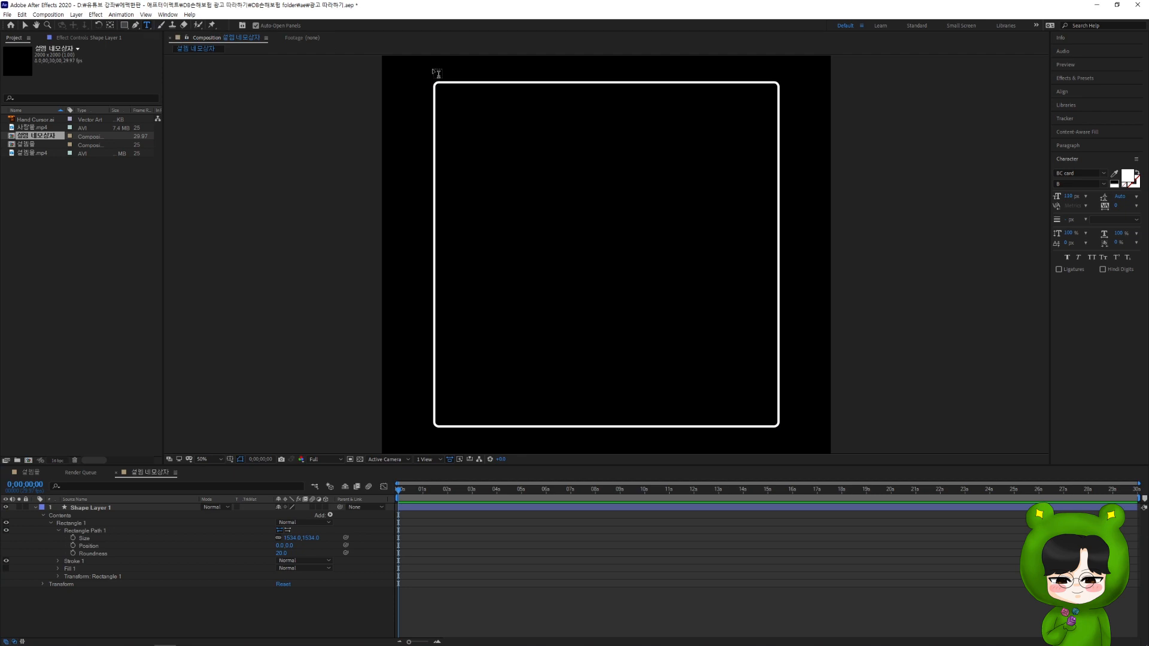
pyautogui.click(457, 106)
pyautogui.write('#')
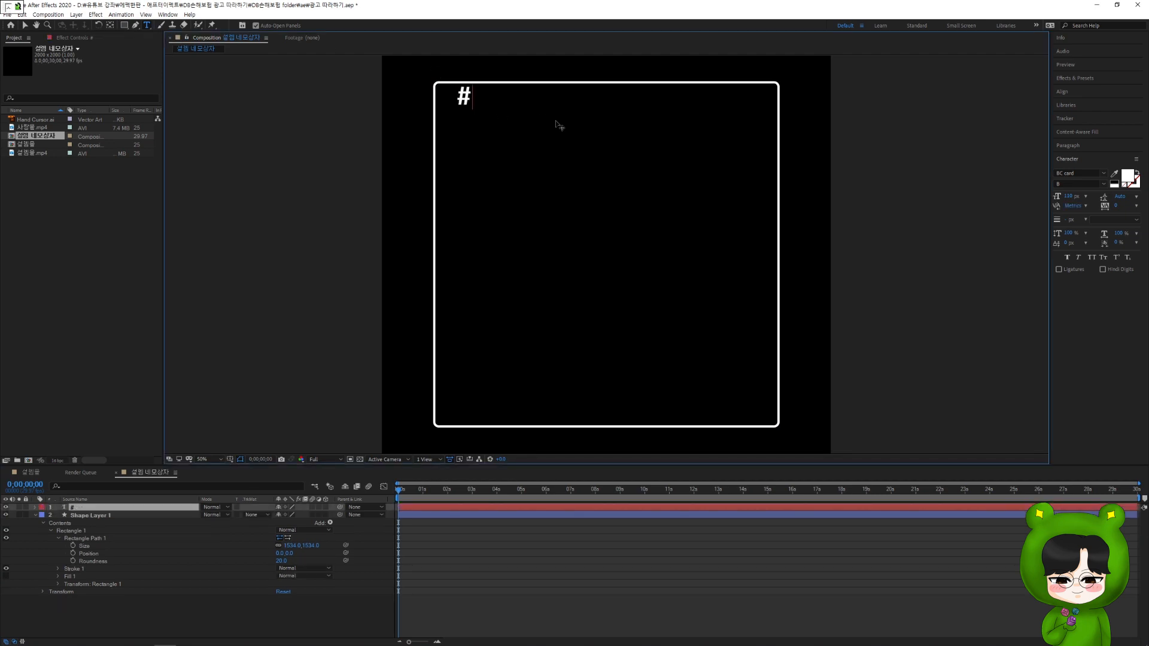
pyautogui.write('설렘을')
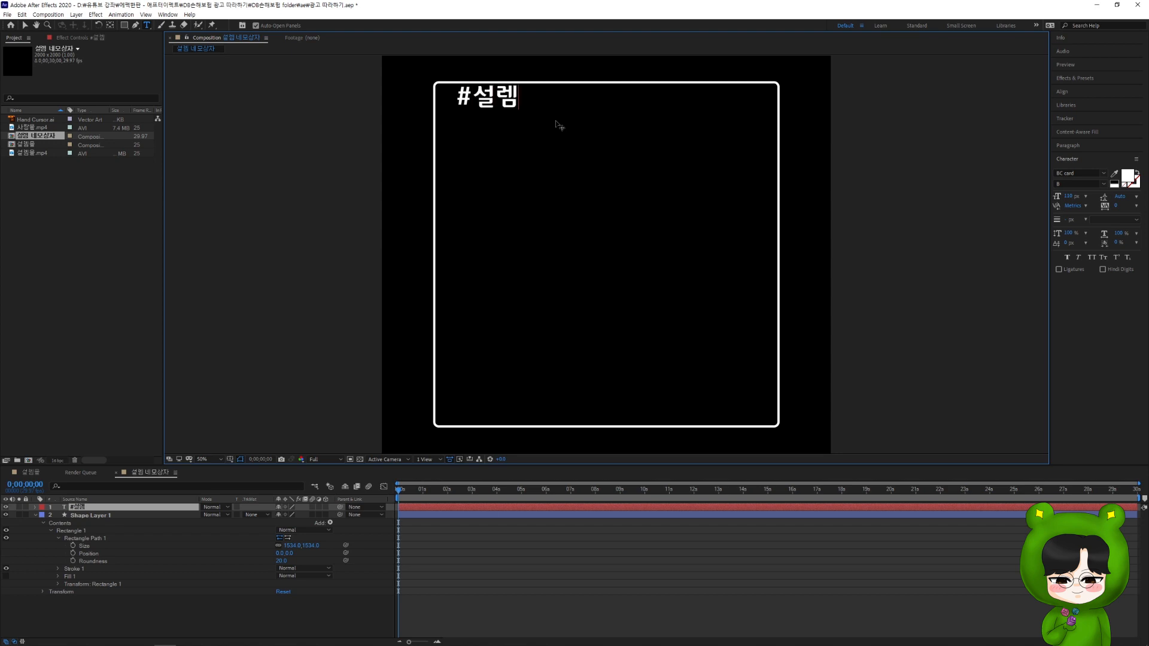
pyautogui.click(24, 25)
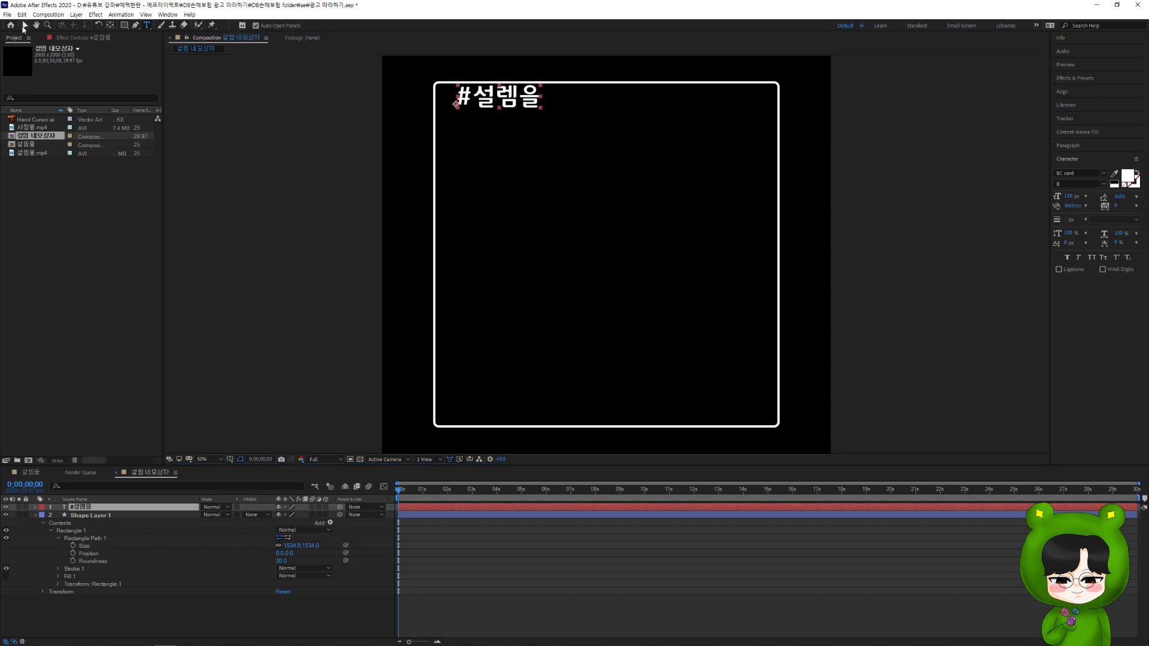
pyautogui.moveTo(506, 102); pyautogui.dragTo(500, 101)
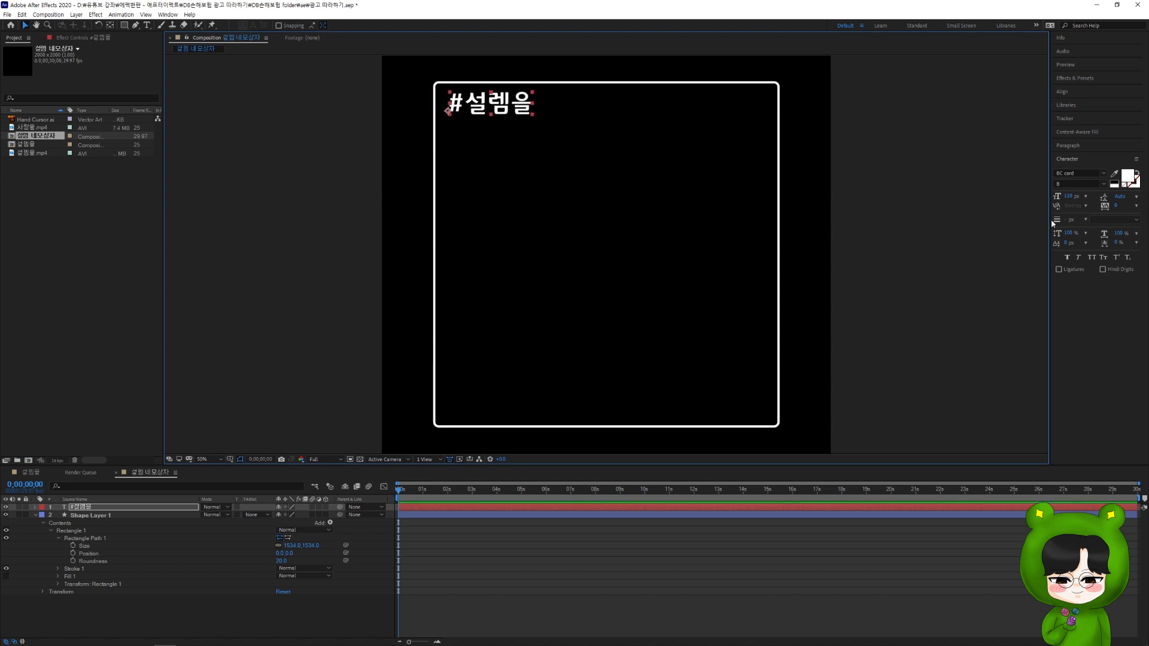
# Set the "#설렘을" text's font size to 100 px and adjust its position slightly
pyautogui.click(1072, 197)
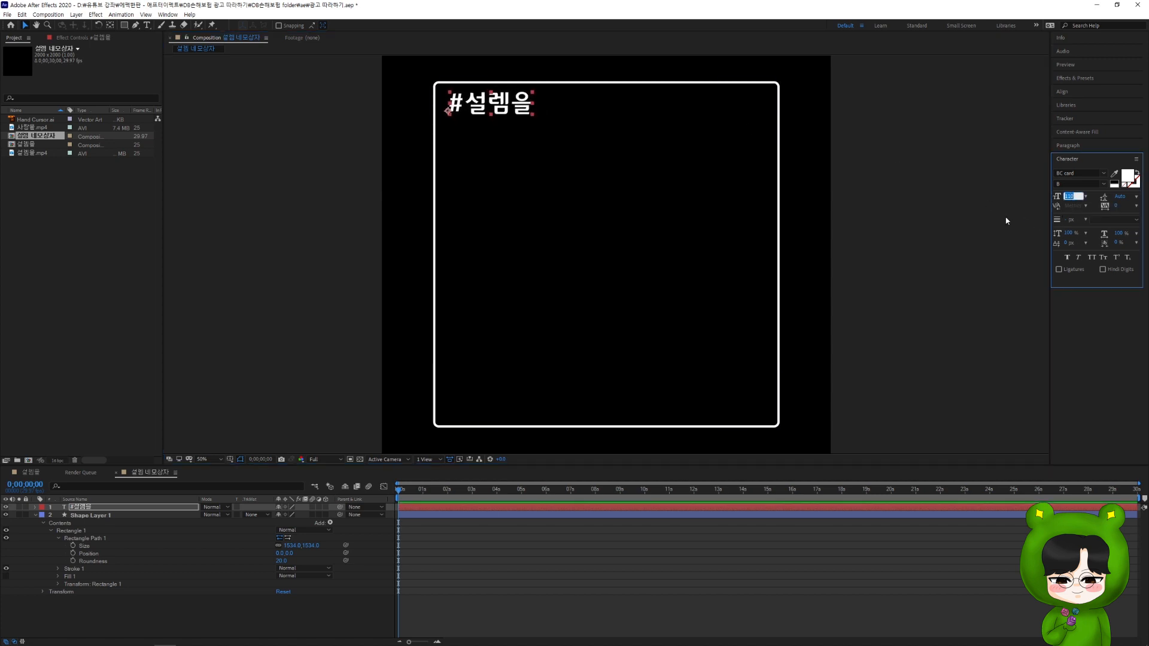
pyautogui.write('100')
pyautogui.press('Return')
pyautogui.moveTo(448, 109); pyautogui.dragTo(446, 109)
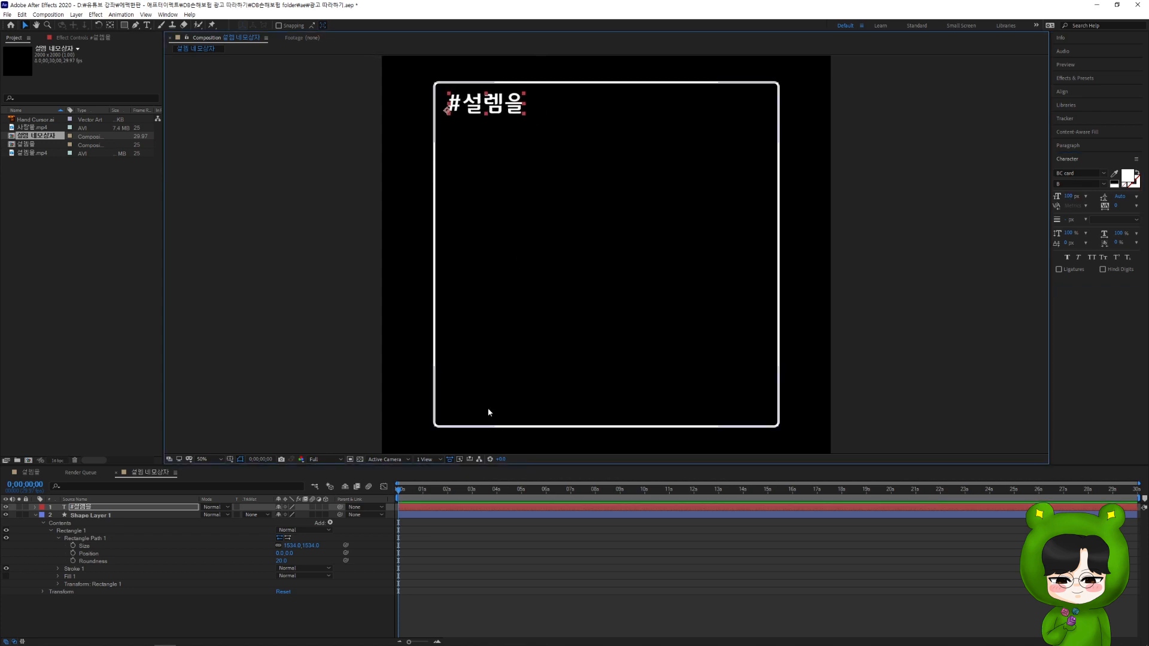
# Add a text layer with the special character ♡ near the lower-left corner of the square frame
pyautogui.click(146, 25)
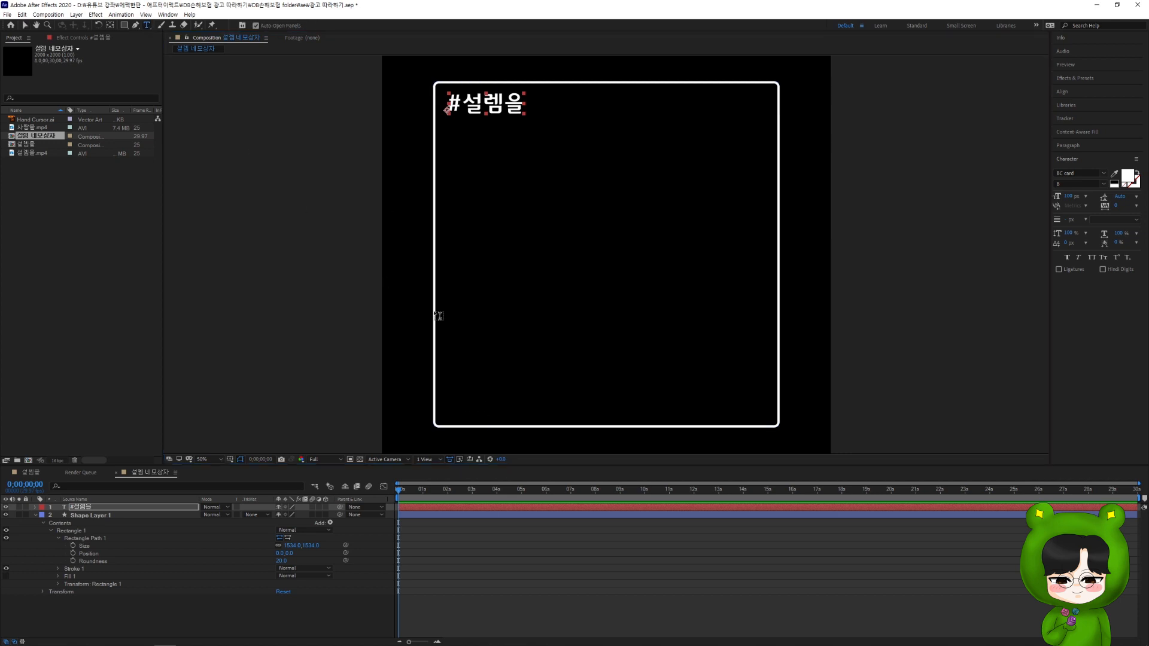
pyautogui.click(456, 409)
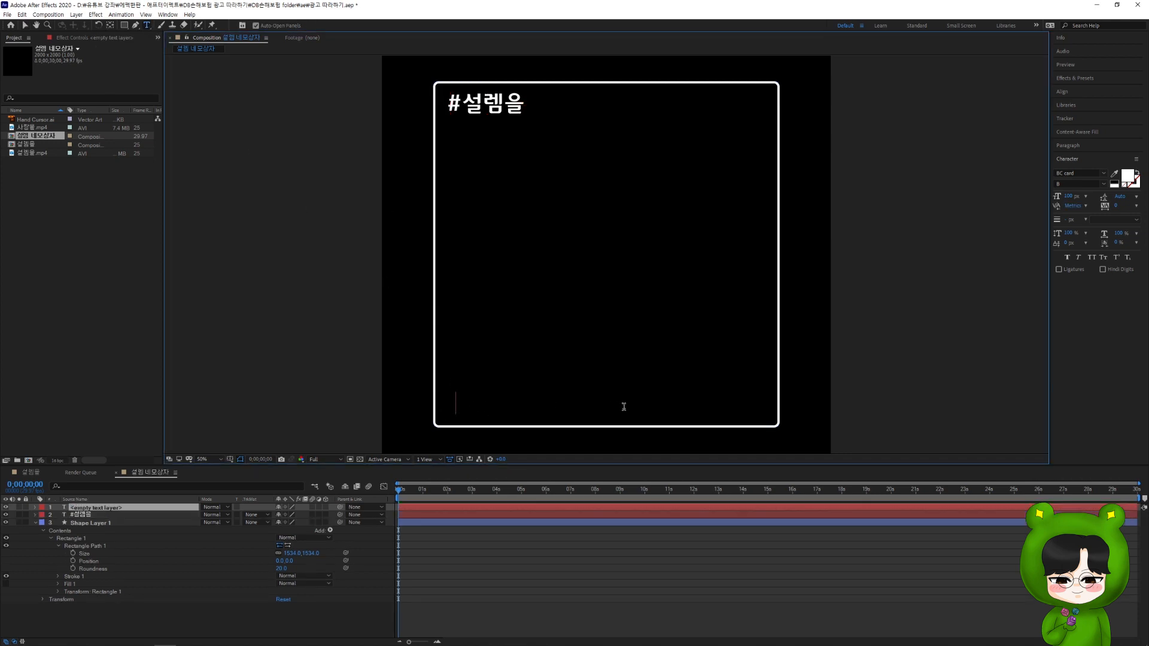
pyautogui.write('ㅁ')
pyautogui.press('Hangul_Hanja')
pyautogui.press('Down')
pyautogui.press('Down')
pyautogui.press('Down')
pyautogui.press('Down')
pyautogui.press('Down')
pyautogui.press('Down')
pyautogui.press('Down')
pyautogui.press('Down')
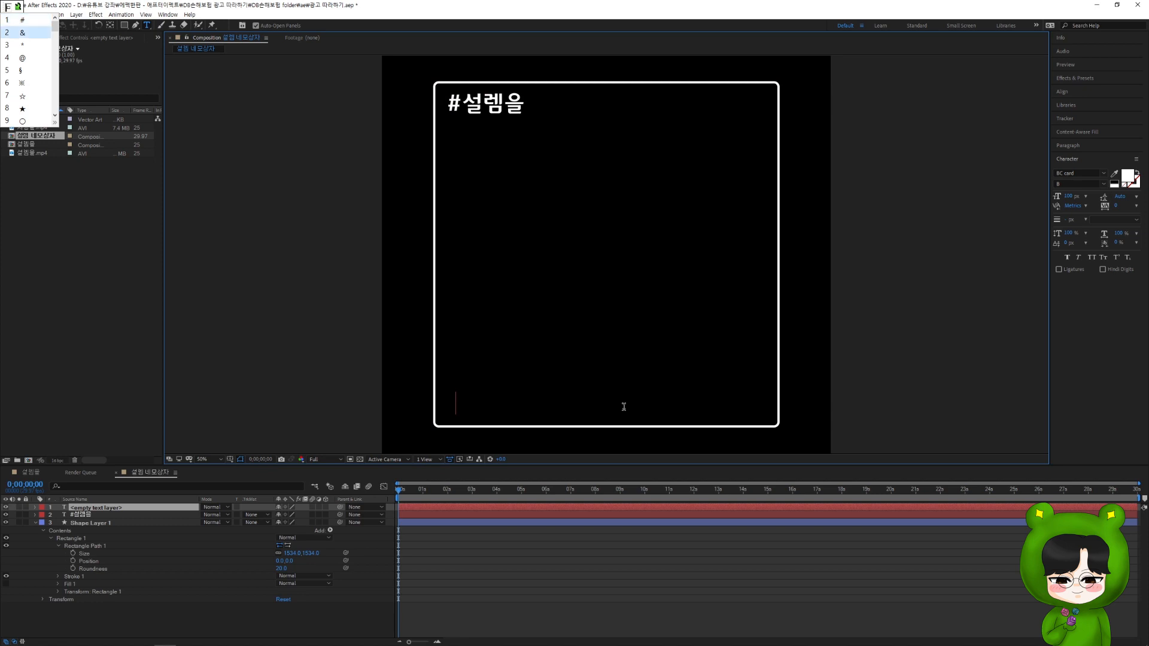
pyautogui.press('Down')
pyautogui.press('Down')
pyautogui.press('Down')
pyautogui.press('Down')
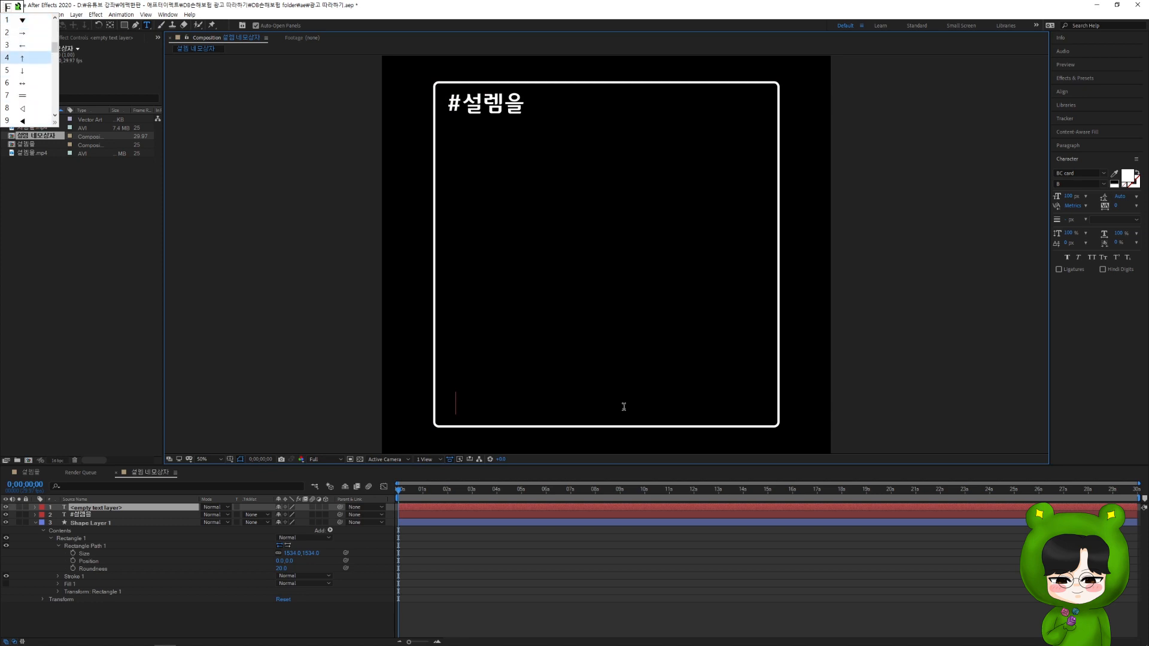
pyautogui.press('5')
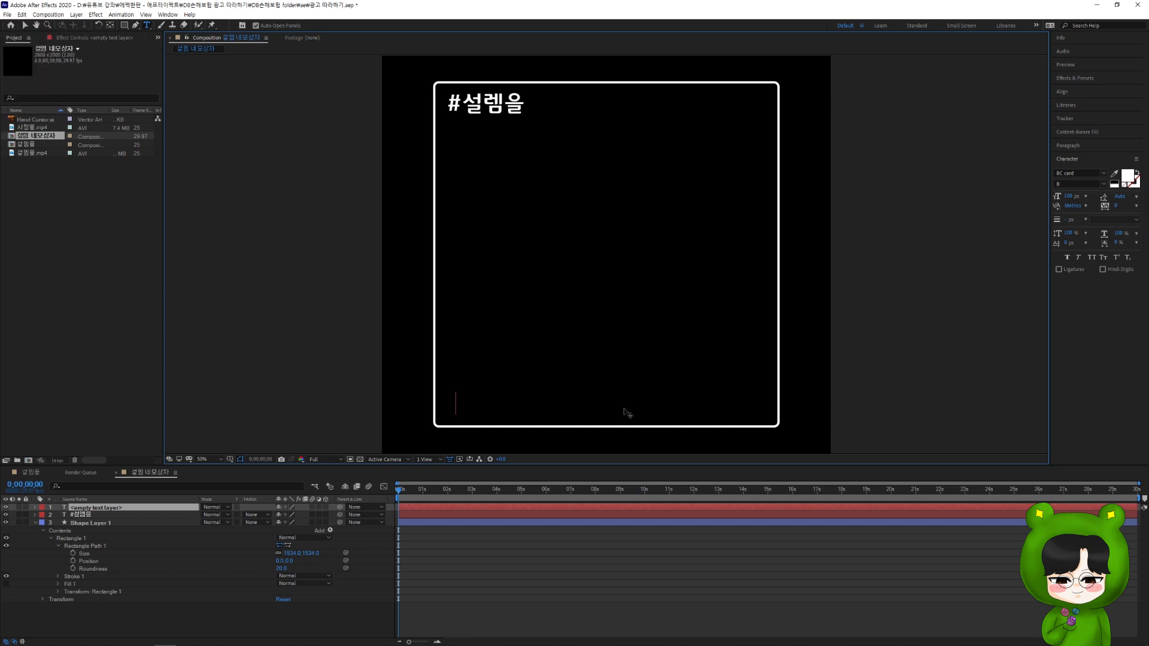
pyautogui.click(21, 27)
# Apply Faux Bold to the heart and move it closer to the frame's lower-left corner
pyautogui.click(1068, 256)
pyautogui.moveTo(456, 410); pyautogui.dragTo(442, 416)
pyautogui.click(493, 582)
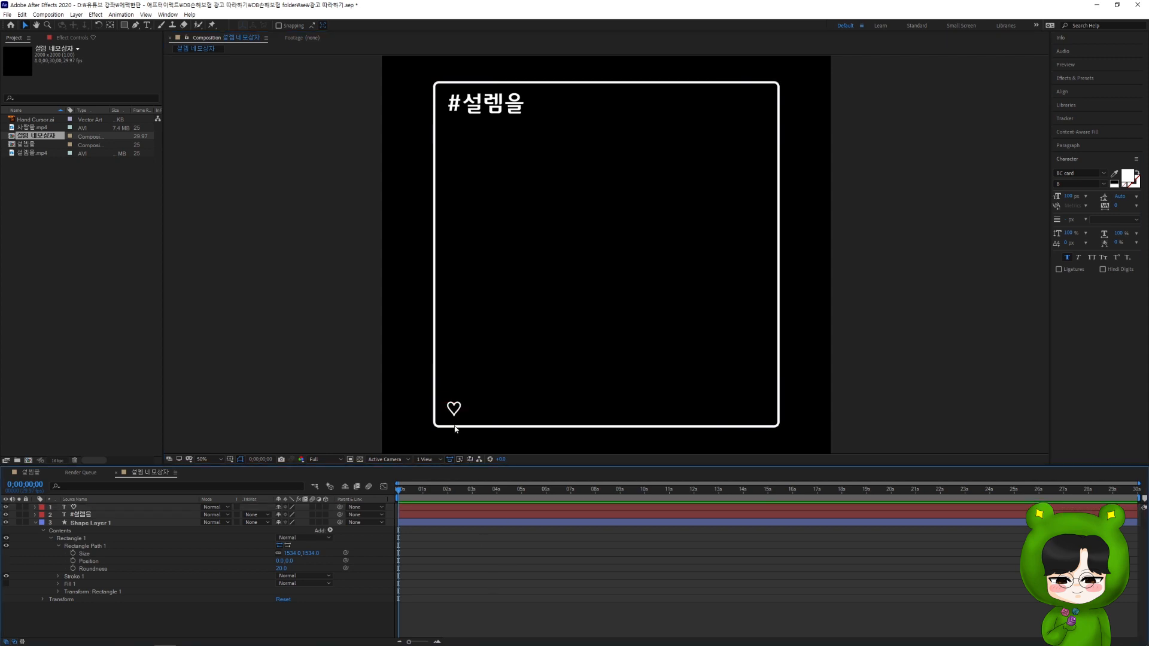
# Draw a small outlined rectangle about 68 × 41 px beside the heart and set its stroke width to 8 px
pyautogui.scroll(2, 458, 429)
pyautogui.moveTo(524, 424)
pyautogui.mouseDown()
pyautogui.moveTo(482, 390)
pyautogui.moveTo(400, 364)
pyautogui.mouseUp()
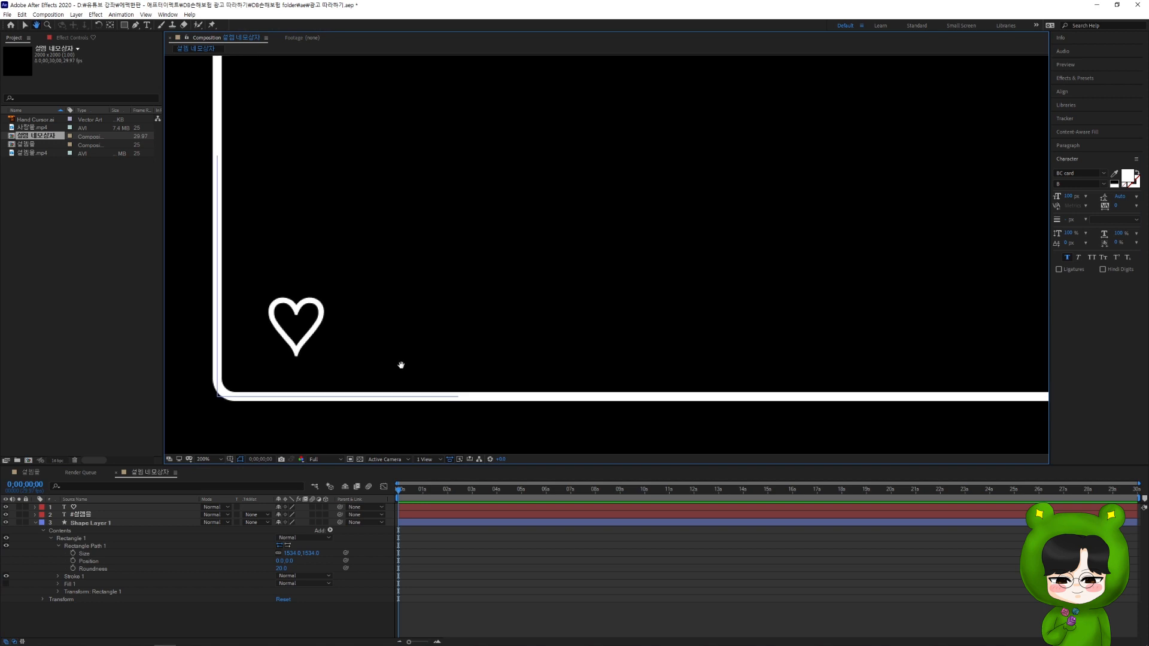
pyautogui.click(123, 25)
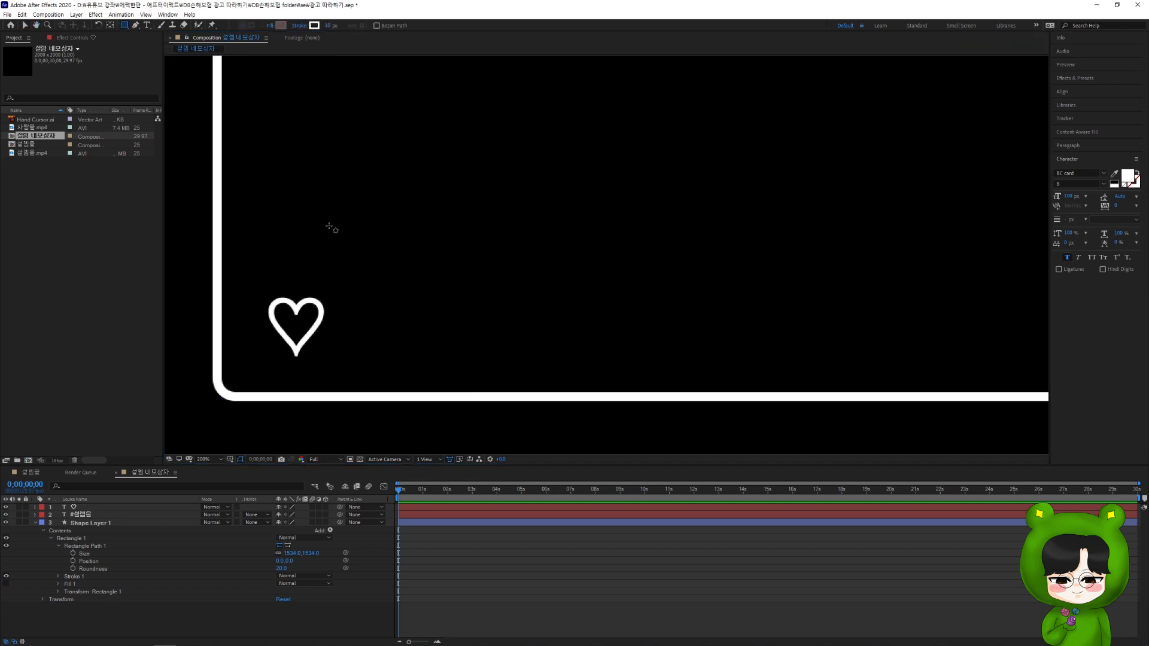
pyautogui.moveTo(341, 299); pyautogui.dragTo(405, 338)
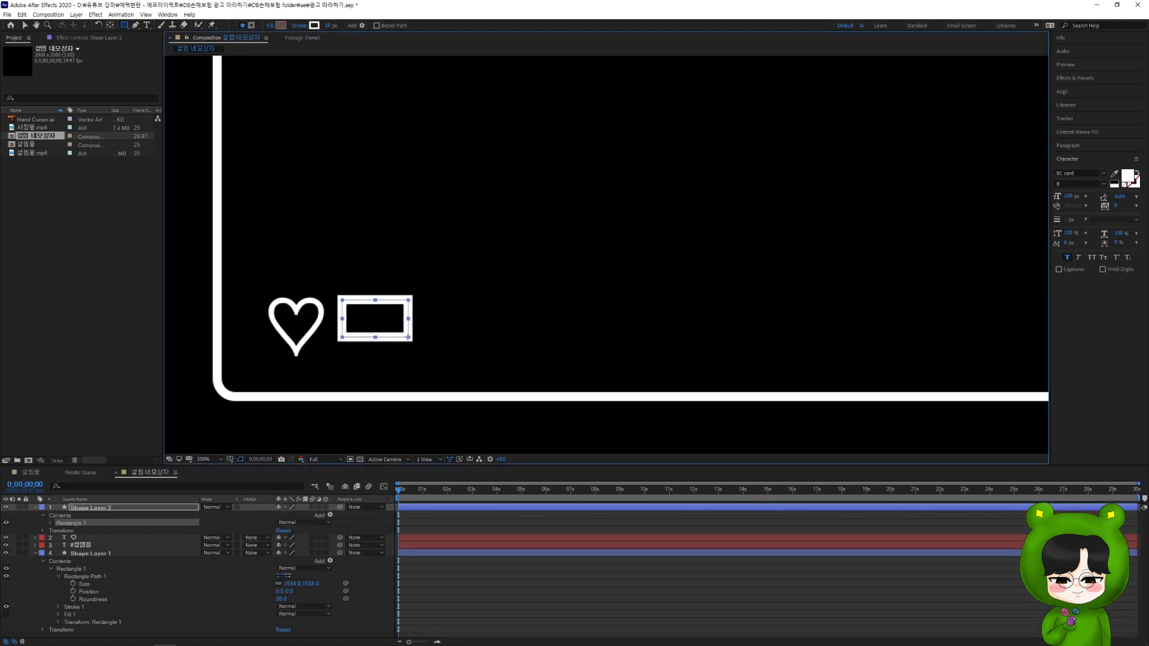
pyautogui.click(331, 25)
pyautogui.write('8')
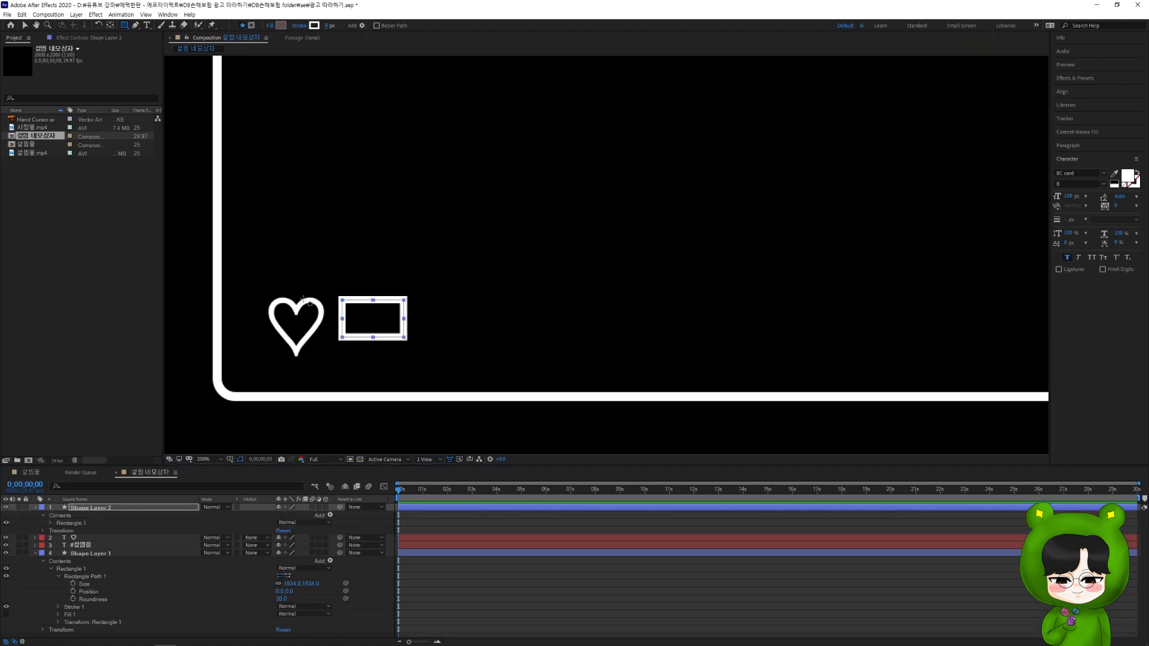
# Set the small rectangle's roundness to 10 and nudge the shape slightly downward
pyautogui.click(51, 523)
pyautogui.click(58, 530)
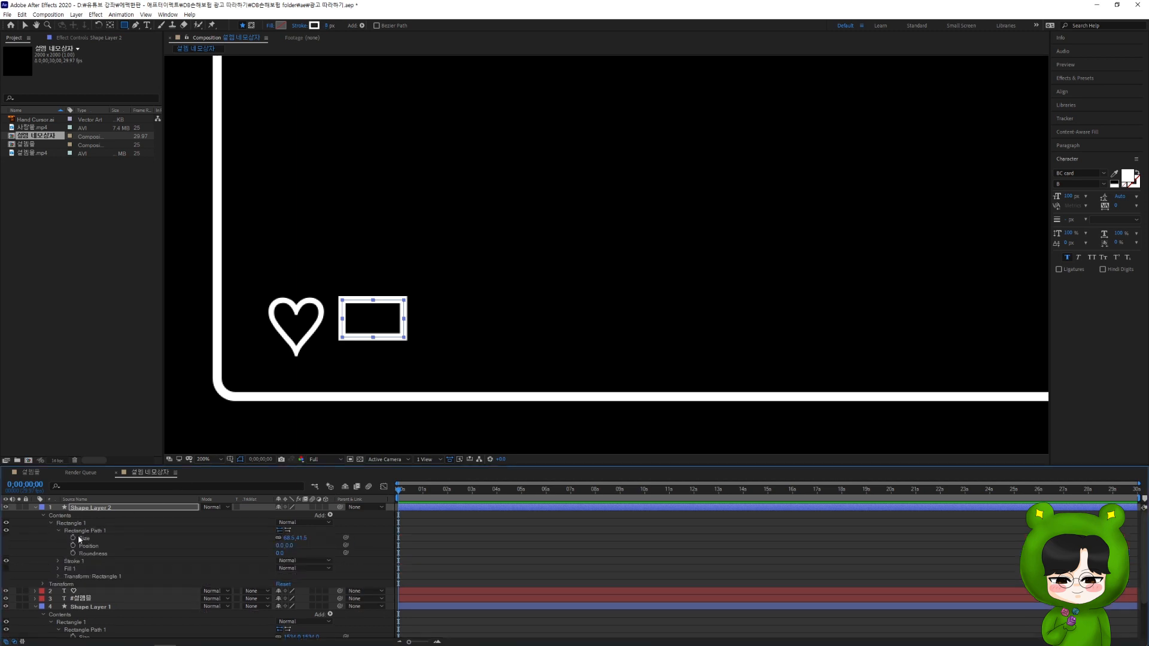
pyautogui.click(279, 553)
pyautogui.press('Return')
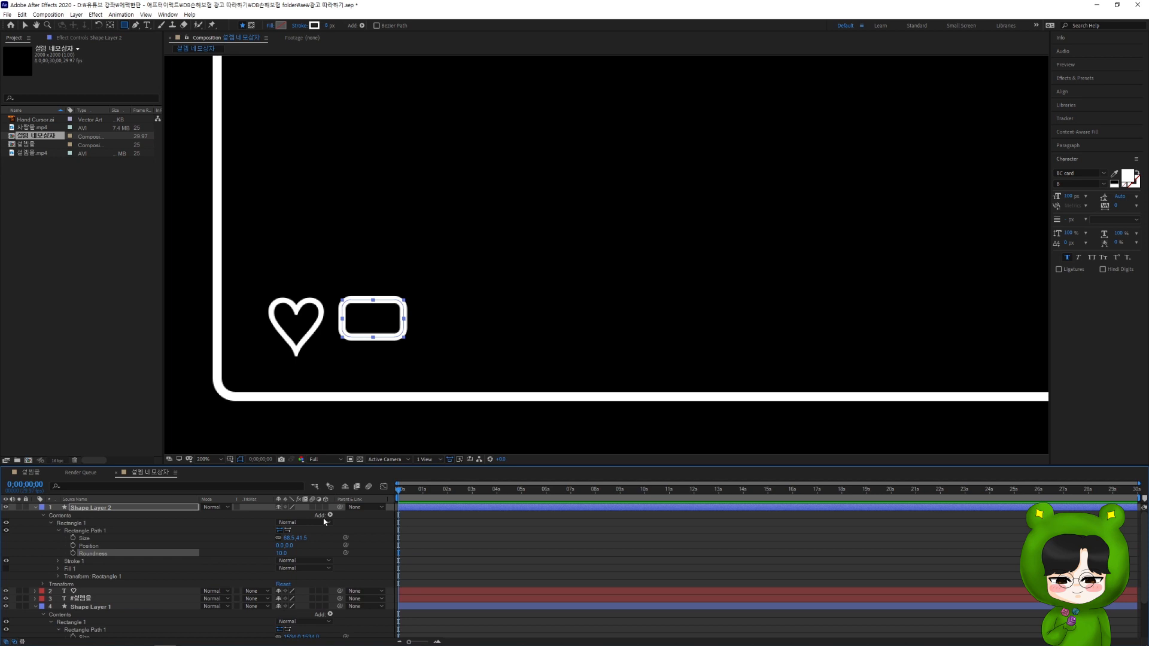
pyautogui.press('Down')
pyautogui.press('Down')
pyautogui.press('Down')
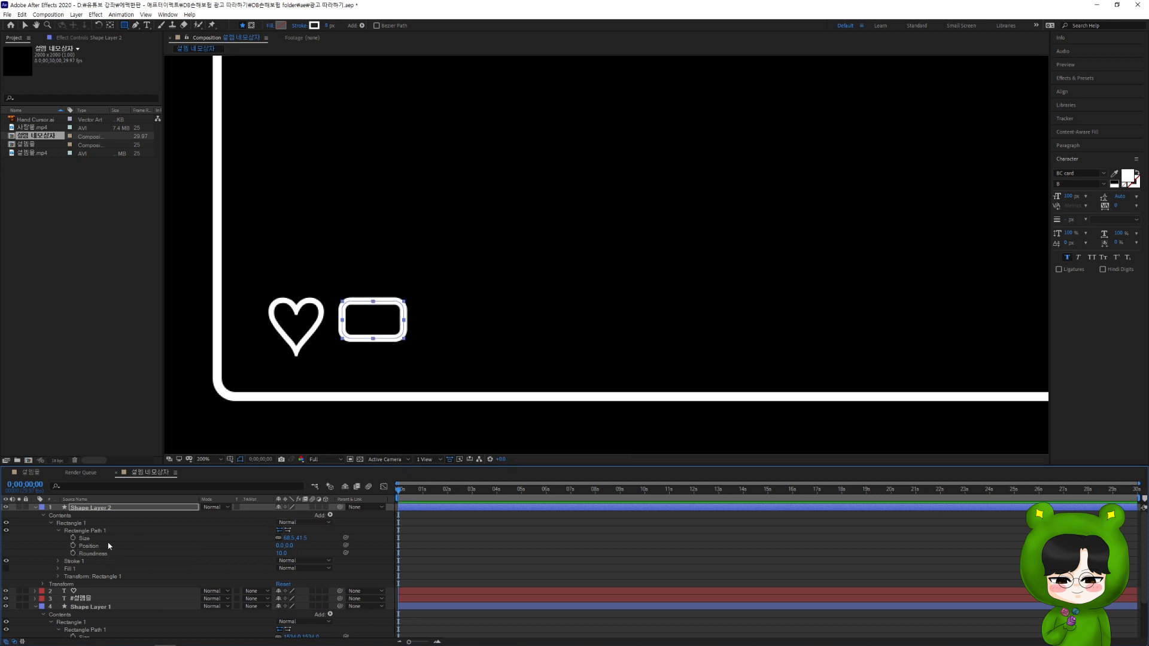
# Convert the small rectangle's path to a Bezier path and expand it to show its editable path property
pyautogui.click(91, 530)
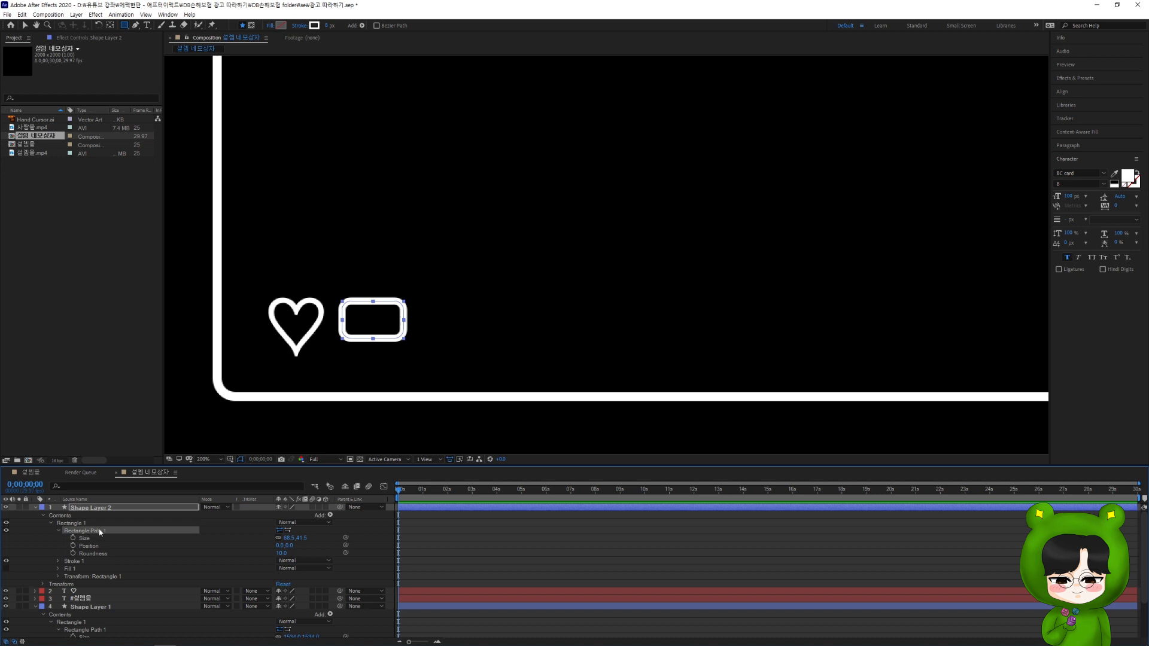
pyautogui.rightClick(113, 529)
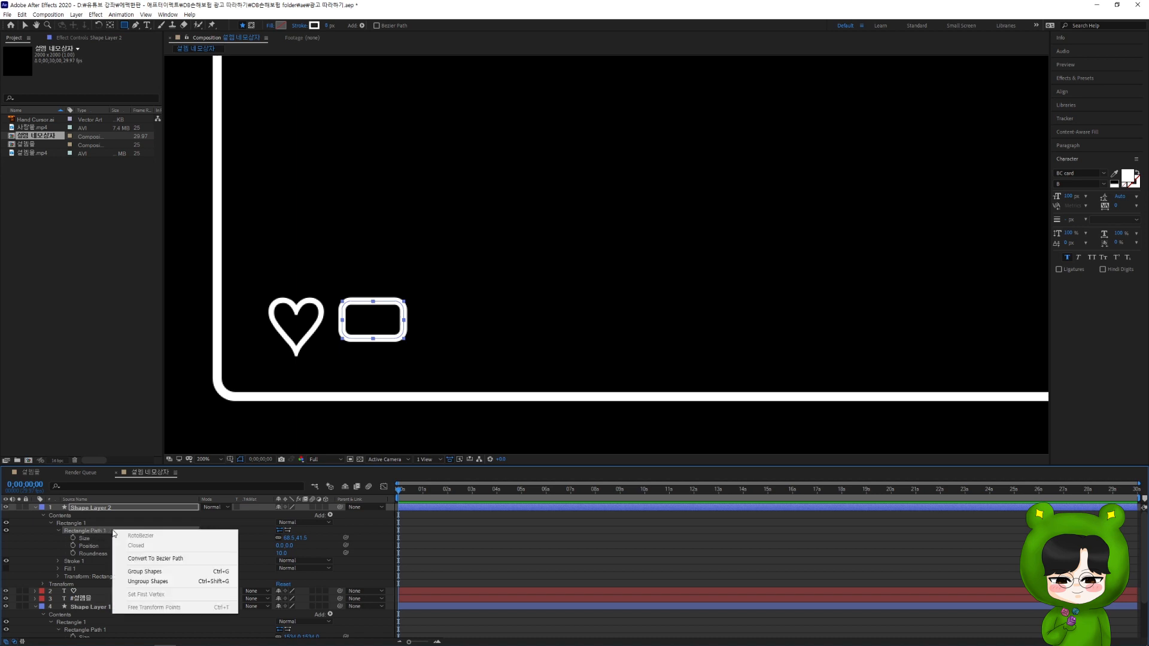
pyautogui.click(175, 558)
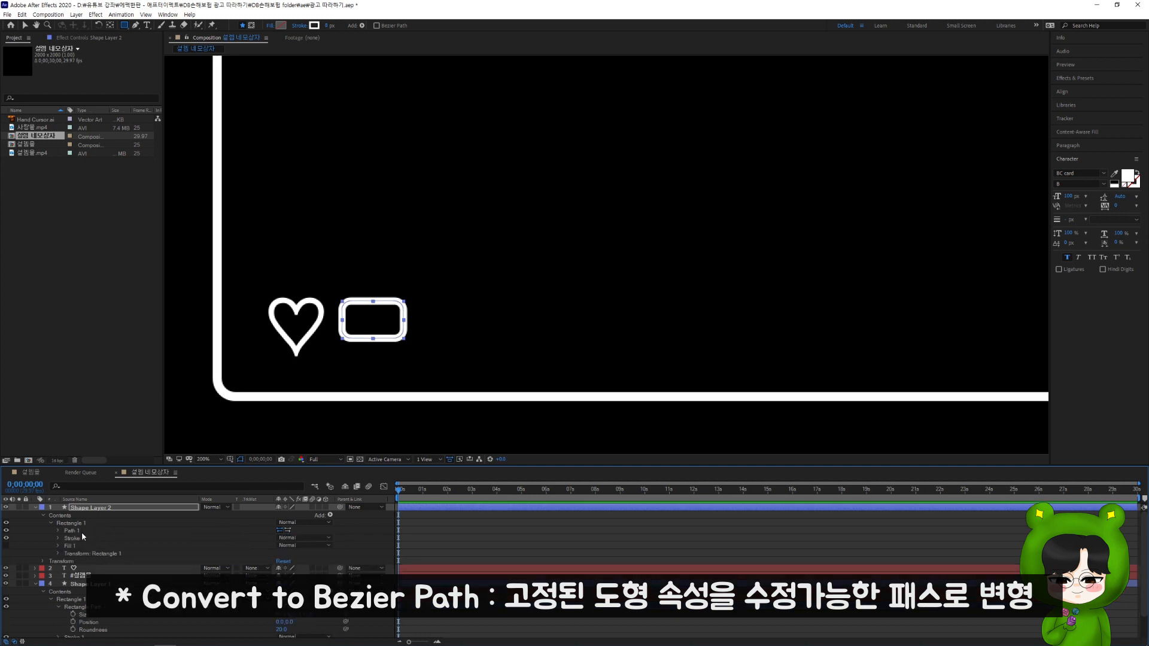
pyautogui.click(59, 530)
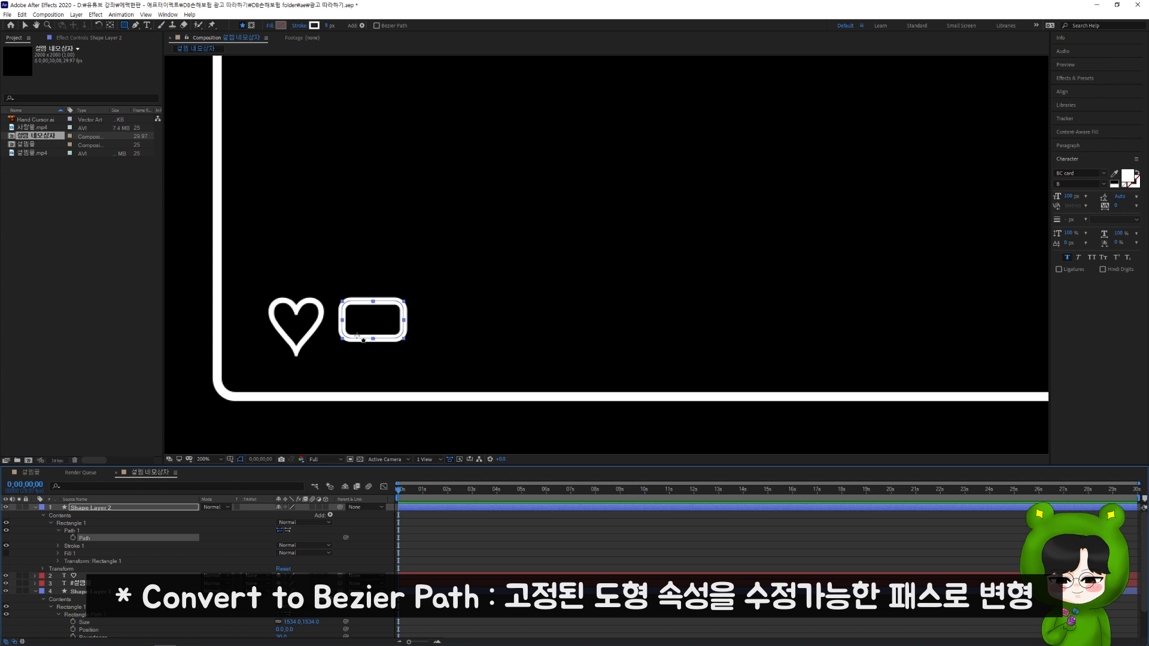
# Add Pen tool points to the small rounded rectangle's bottom edge and pull one down-right to form a pointed speech-bubble tail
pyautogui.click(136, 25)
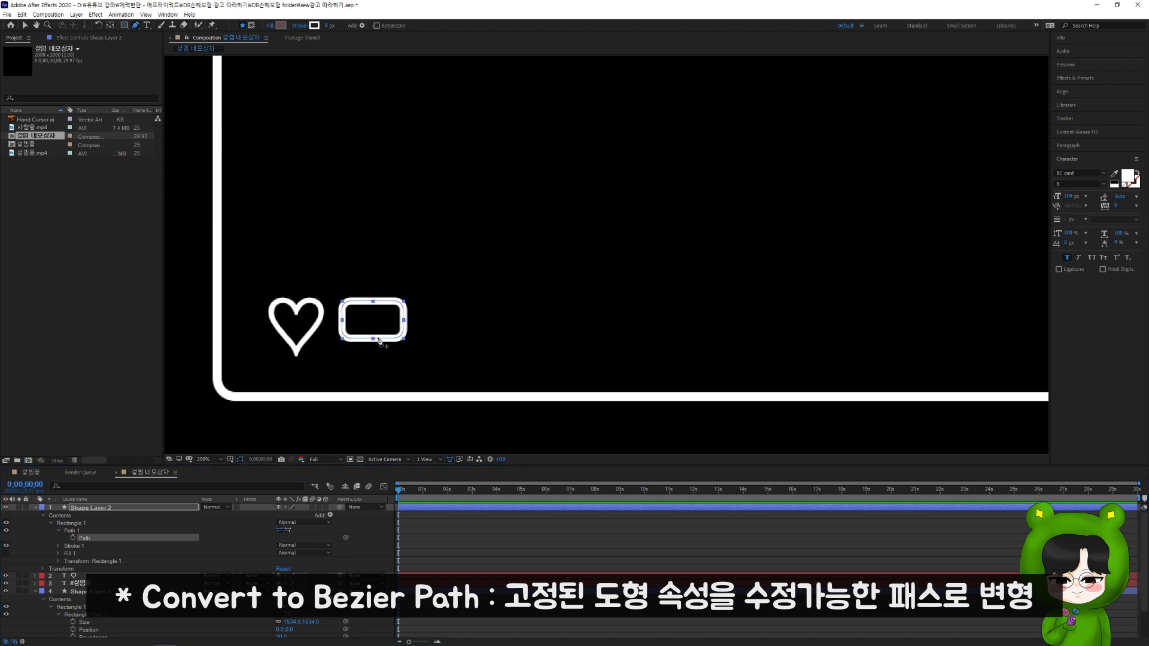
pyautogui.scroll(2, 368, 342)
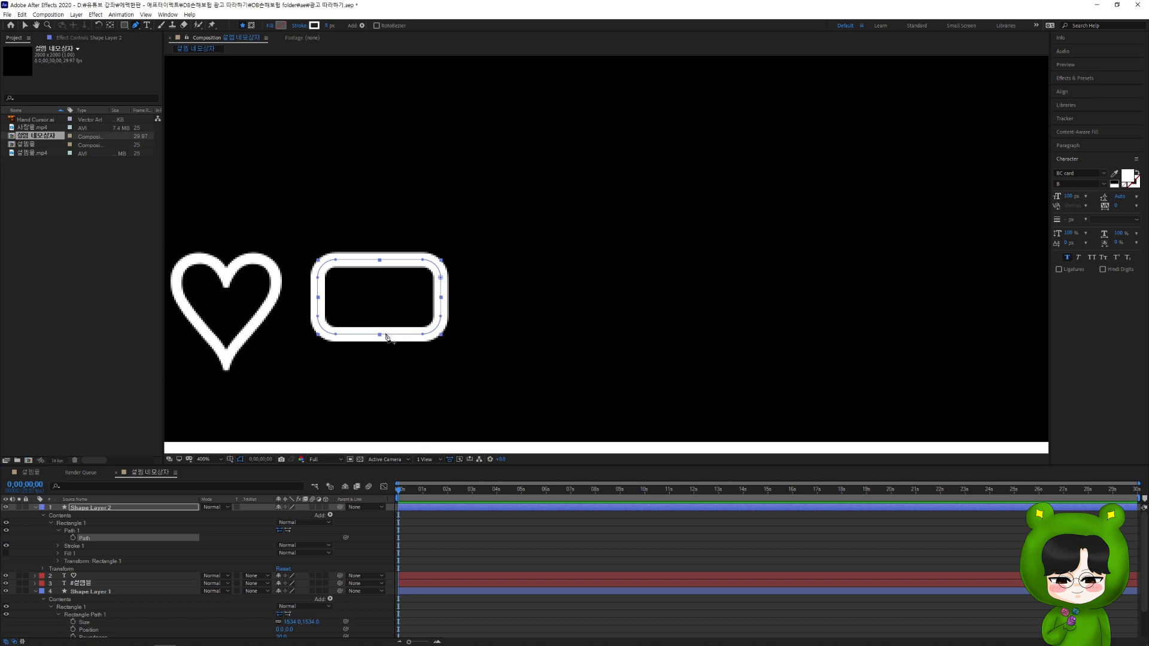
pyautogui.click(385, 335)
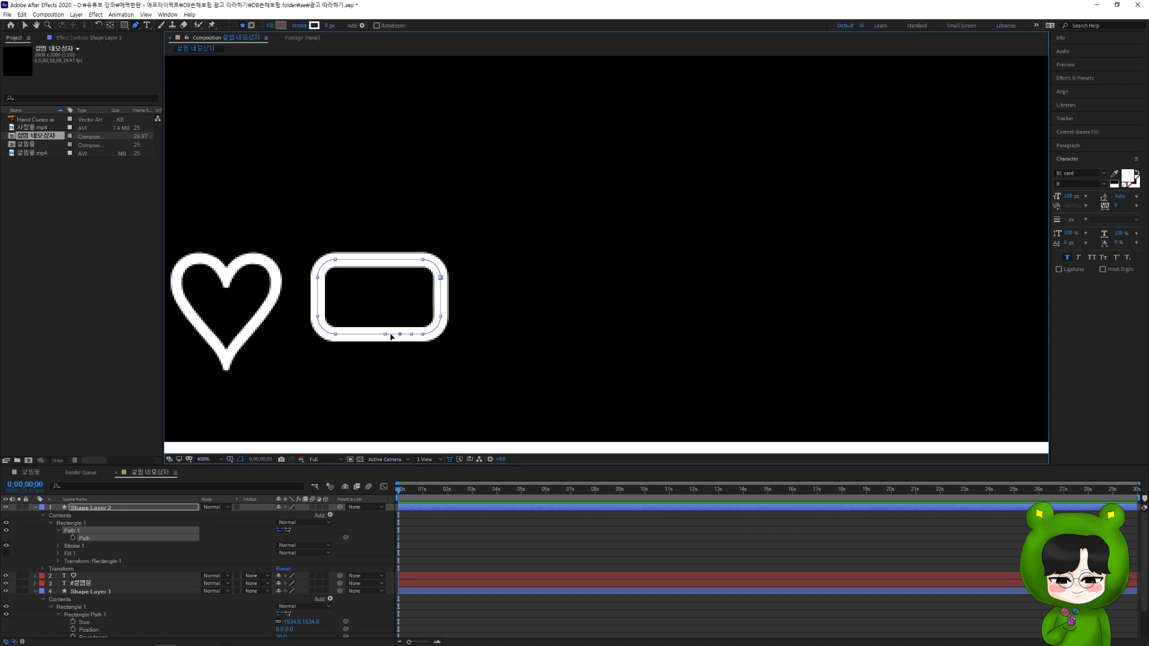
pyautogui.moveTo(400, 334); pyautogui.dragTo(411, 353)
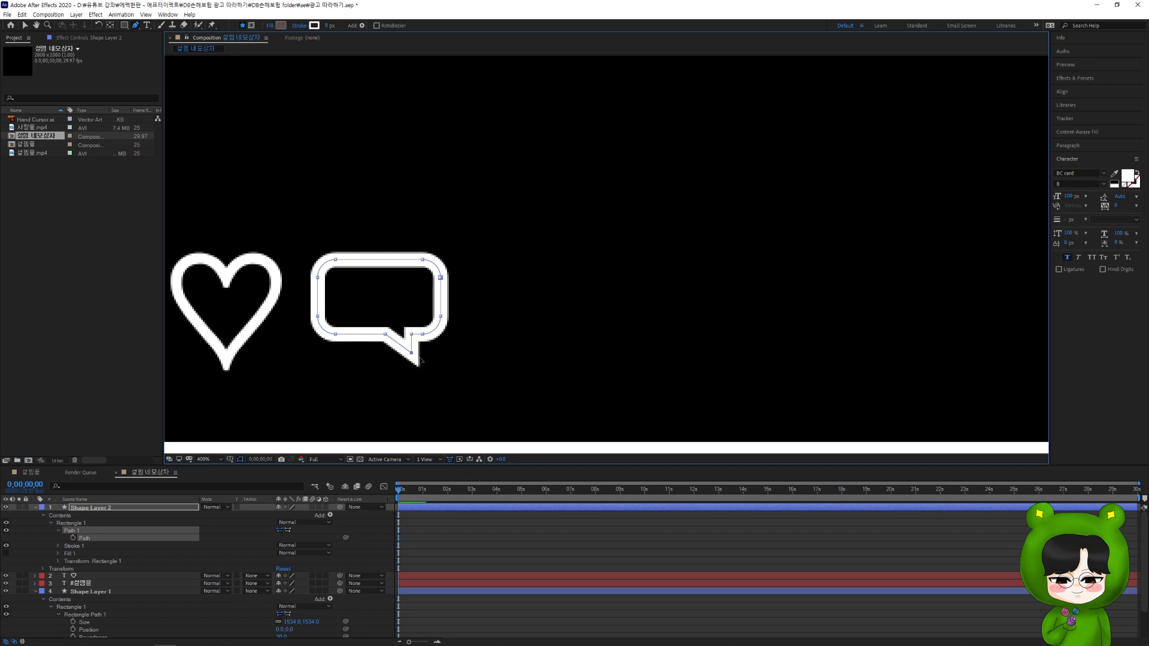
pyautogui.press(',')
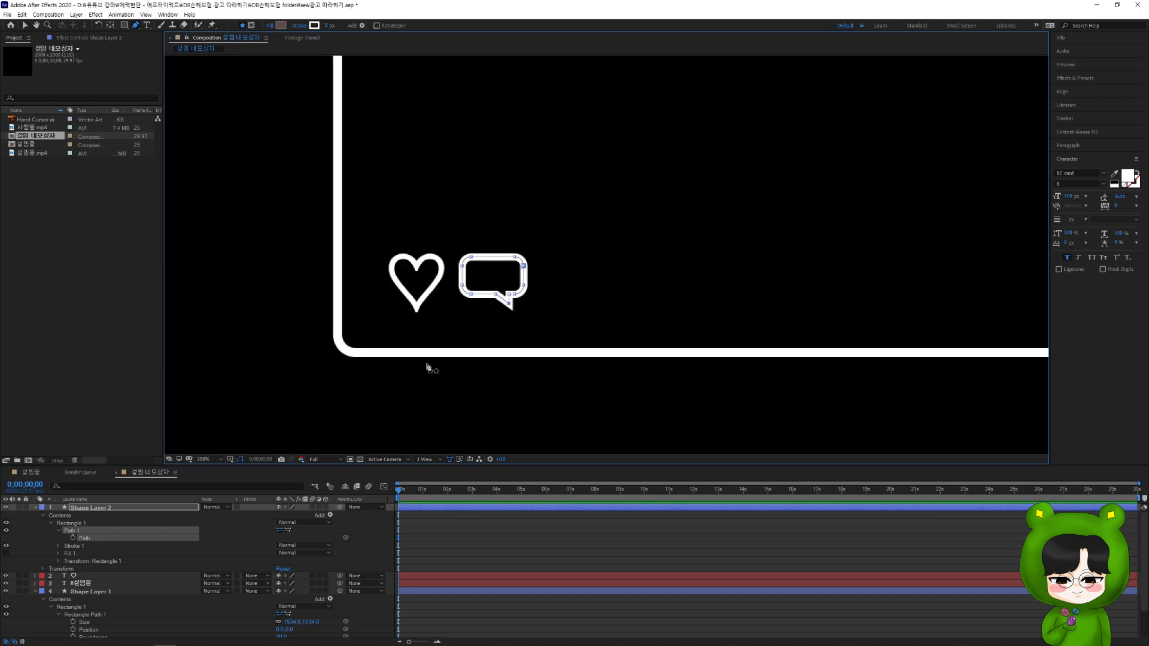
pyautogui.scroll(-1, 426, 365)
pyautogui.moveTo(603, 292); pyautogui.dragTo(479, 352)
pyautogui.click(490, 517)
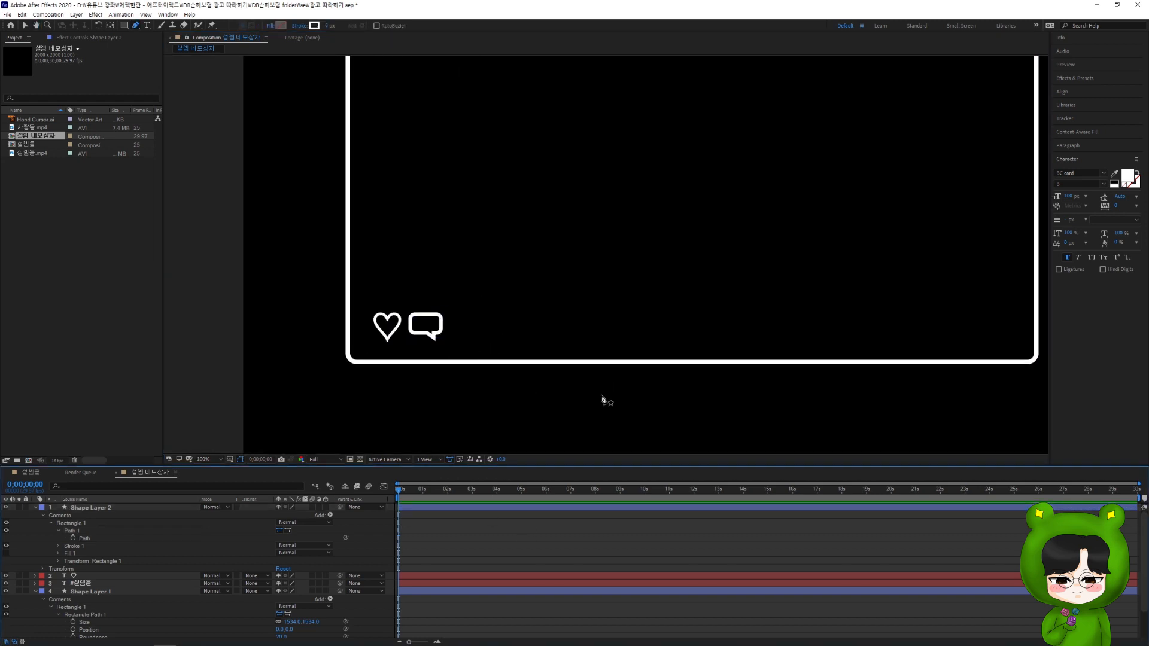
# Set the speech bubble's stroke width to 7 px
pyautogui.press('v')
pyautogui.click(428, 329)
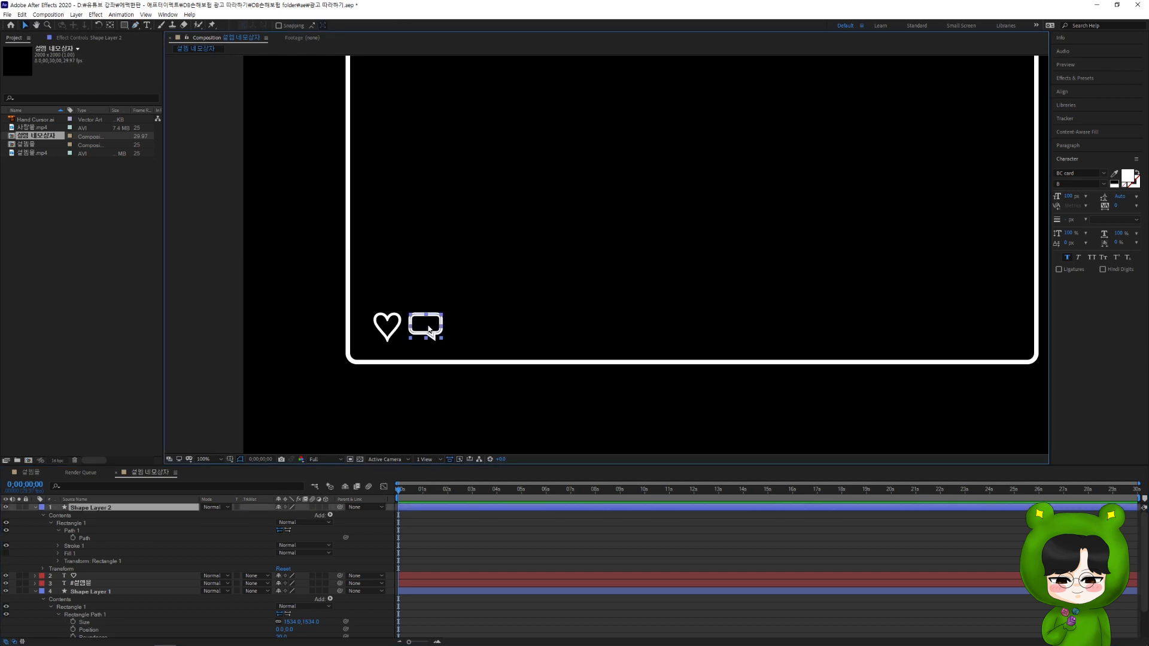
pyautogui.click(399, 26)
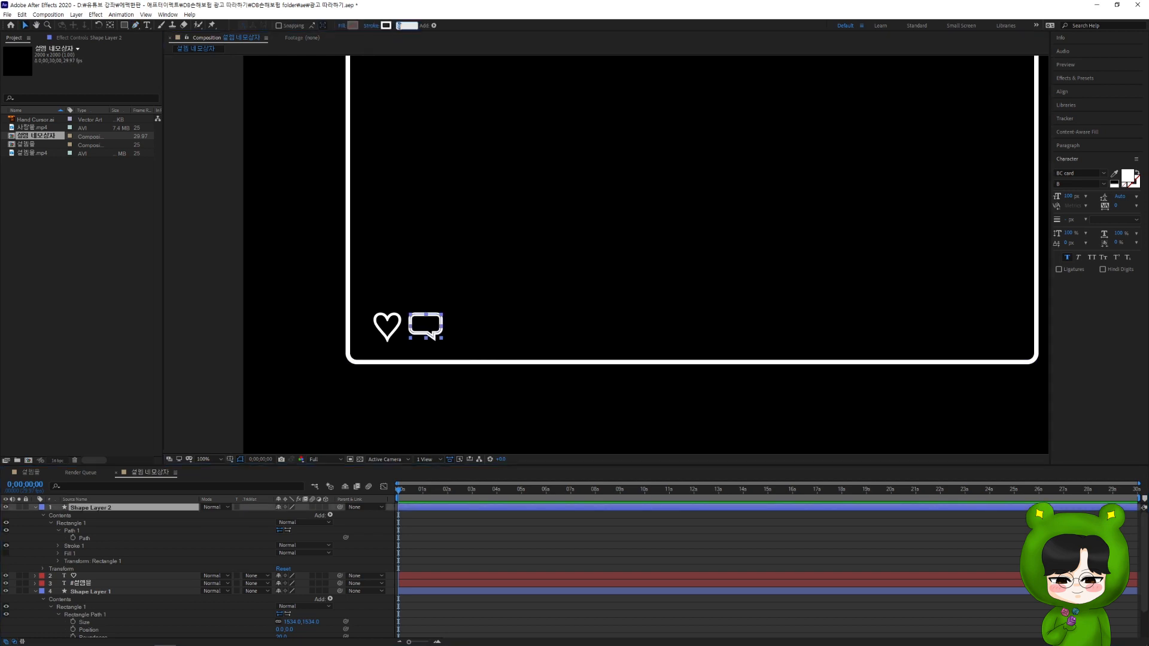
pyautogui.write('7')
pyautogui.press('Return')
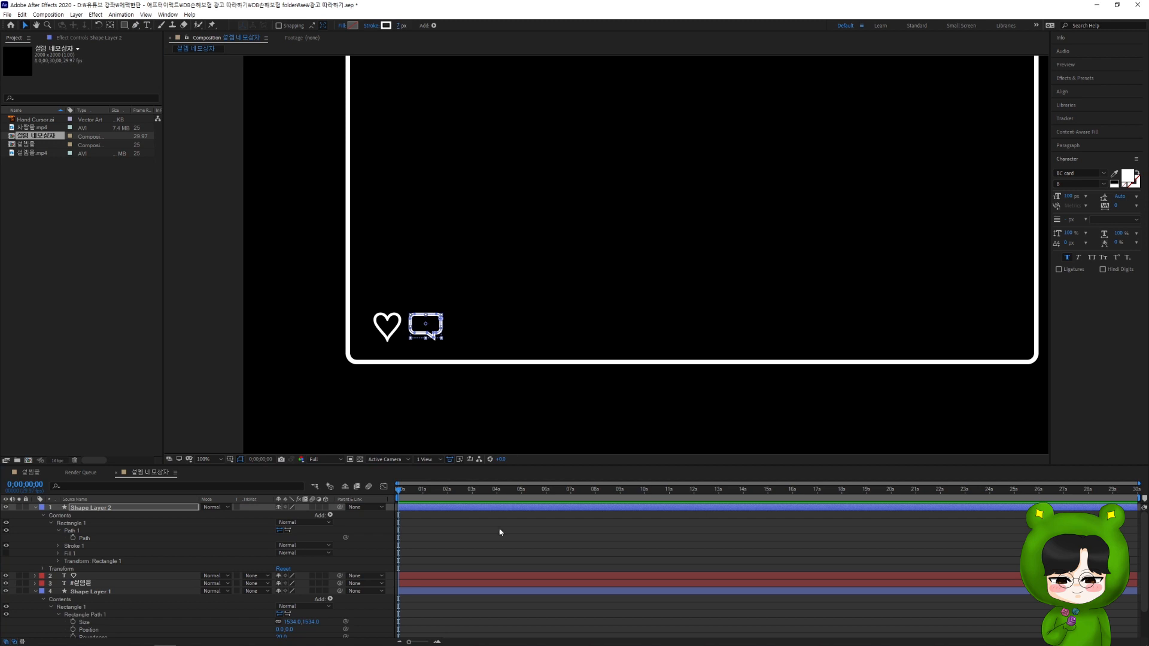
pyautogui.click(500, 531)
pyautogui.click(420, 327)
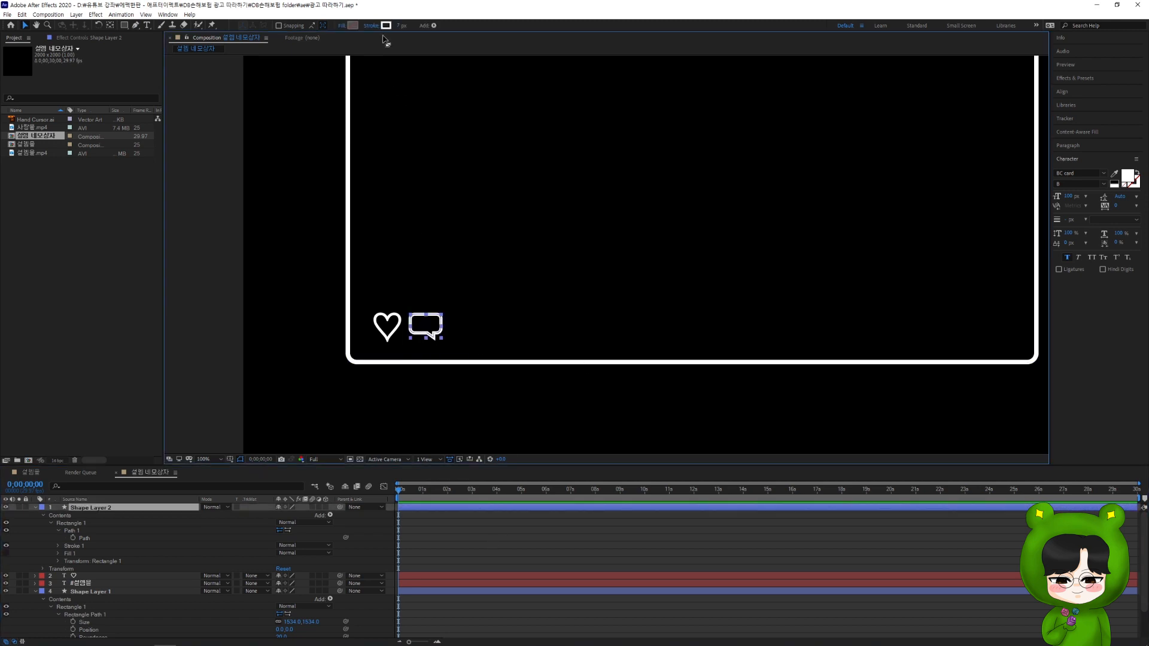
pyautogui.click(508, 293)
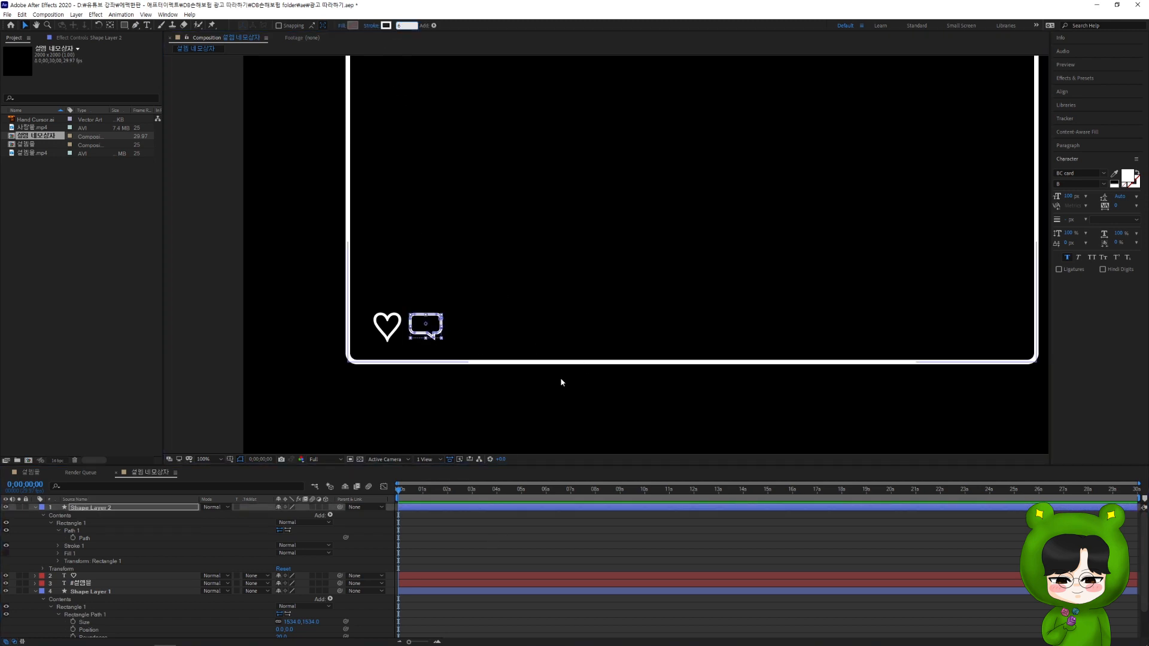
pyautogui.click(536, 538)
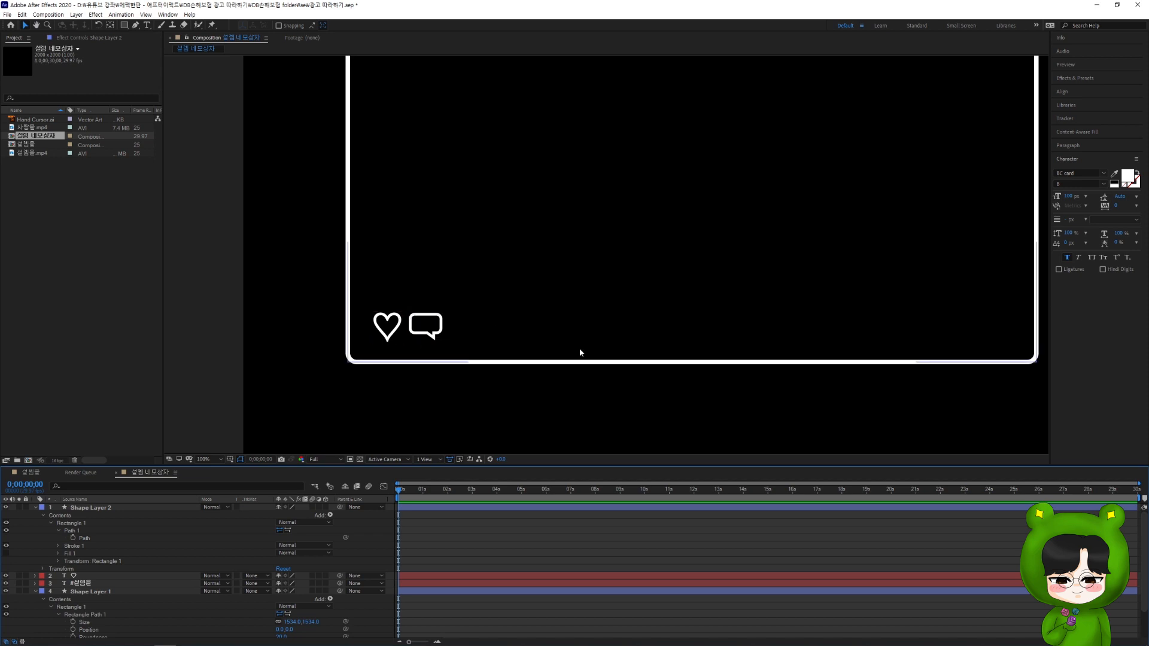
# Place Hand Cursor.ai from the project into the composition near the frame's upper-right area
pyautogui.scroll(-1, 720, 166)
pyautogui.moveTo(720, 165); pyautogui.dragTo(629, 293)
pyautogui.press('v')
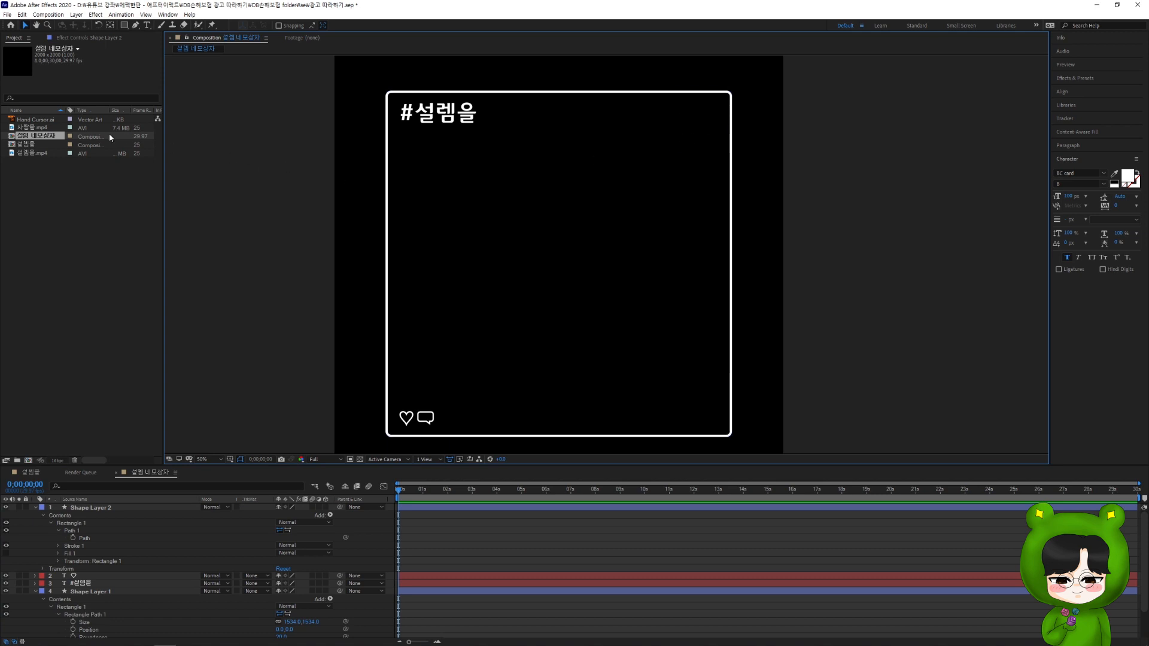
pyautogui.click(46, 120)
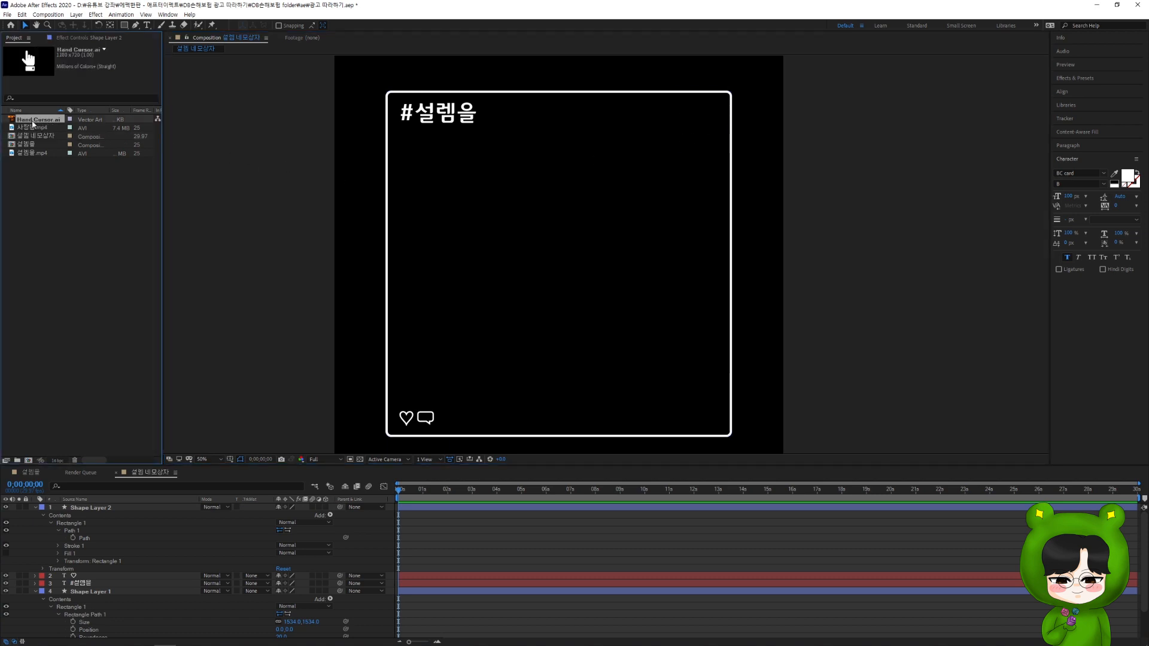
pyautogui.moveTo(33, 124); pyautogui.dragTo(667, 162)
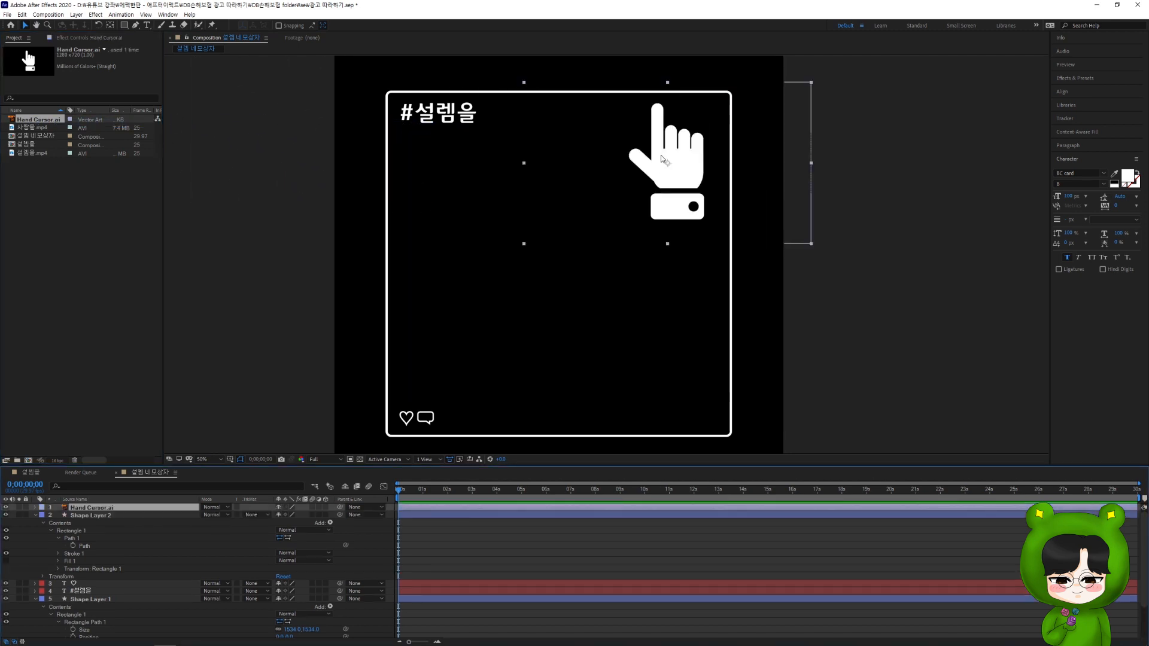
# Scale the hand cursor layer to 45% and move it into the frame's upper-right corner
pyautogui.press('s')
pyautogui.click(290, 515)
pyautogui.write('50')
pyautogui.press('Return')
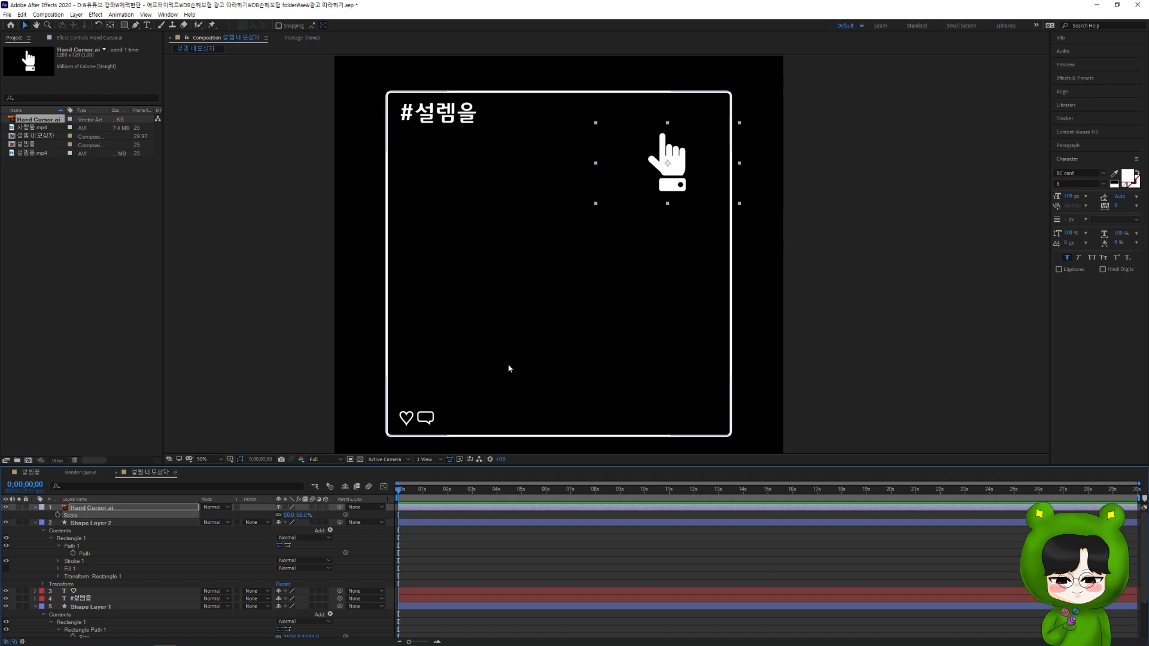
pyautogui.click(291, 515)
pyautogui.write('45')
pyautogui.press('Return')
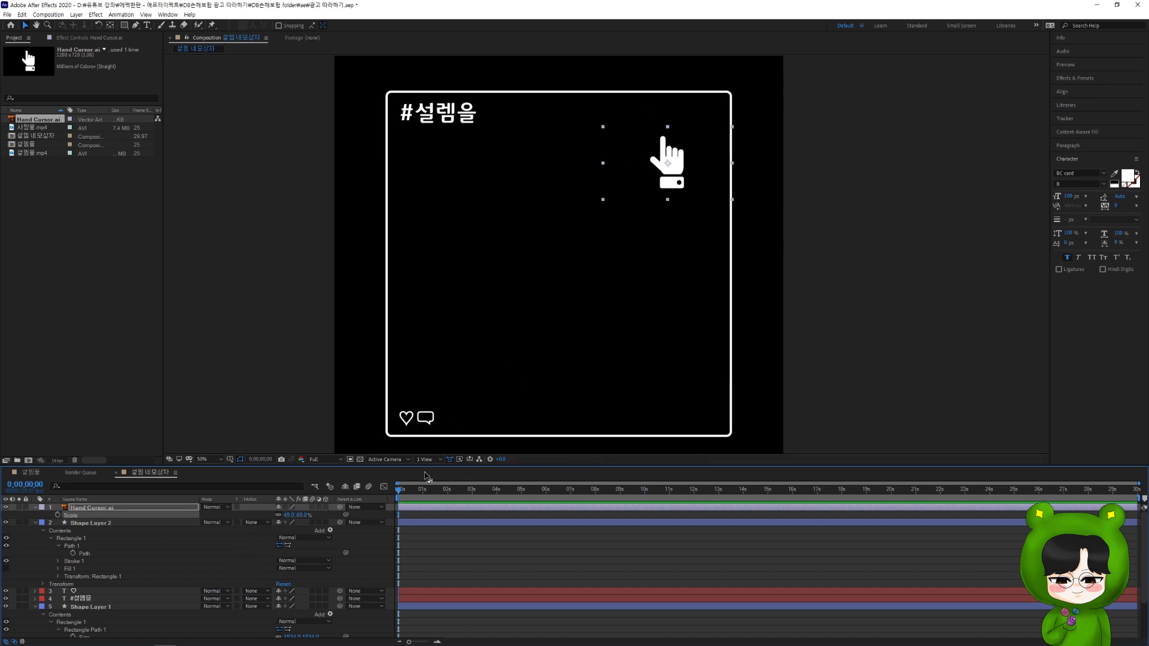
pyautogui.moveTo(675, 173); pyautogui.dragTo(706, 142)
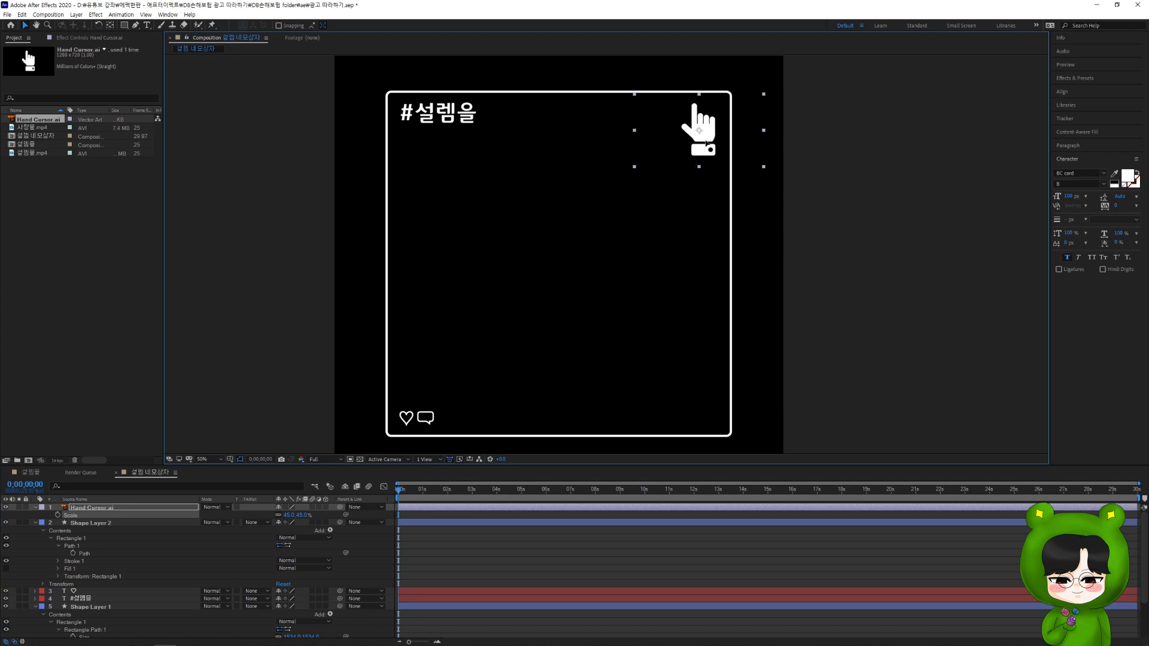
# Create shapes from the Hand Cursor.ai vector layer and delete the original Illustrator layer
pyautogui.click(114, 509)
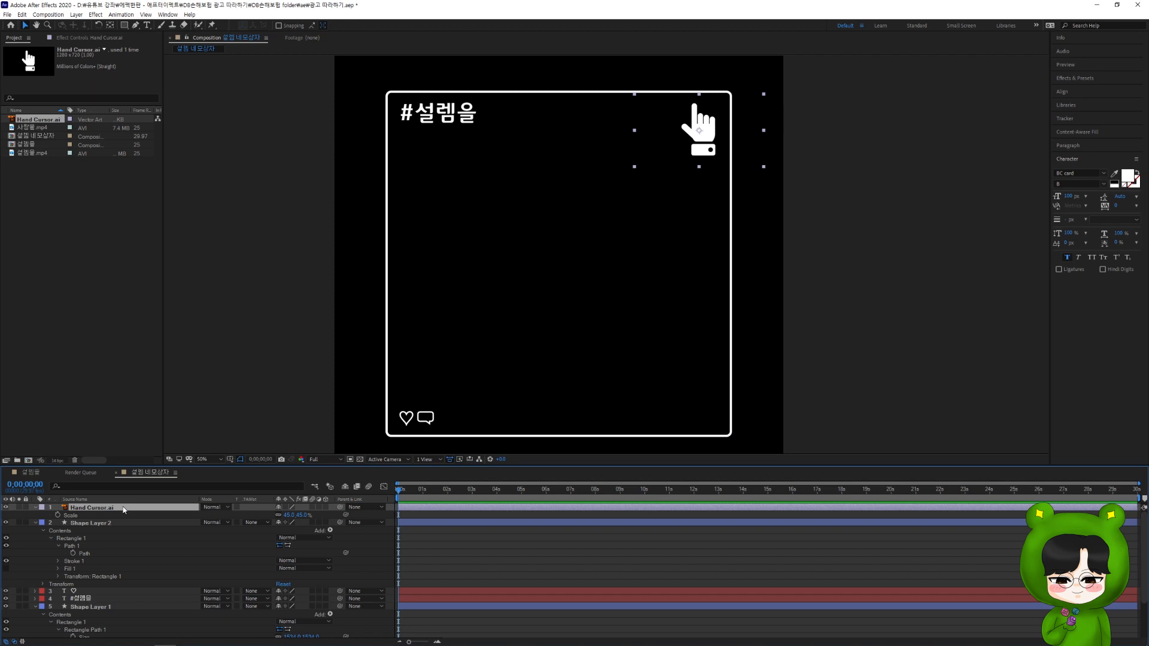
pyautogui.rightClick(123, 509)
pyautogui.moveTo(193, 439)
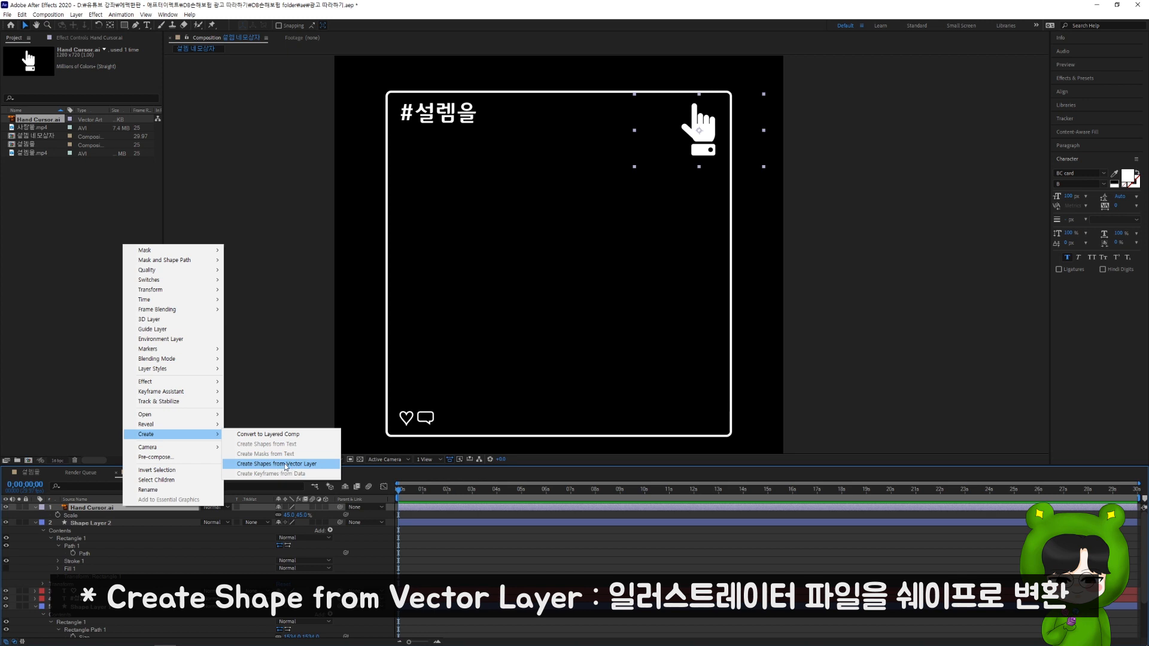
pyautogui.click(286, 465)
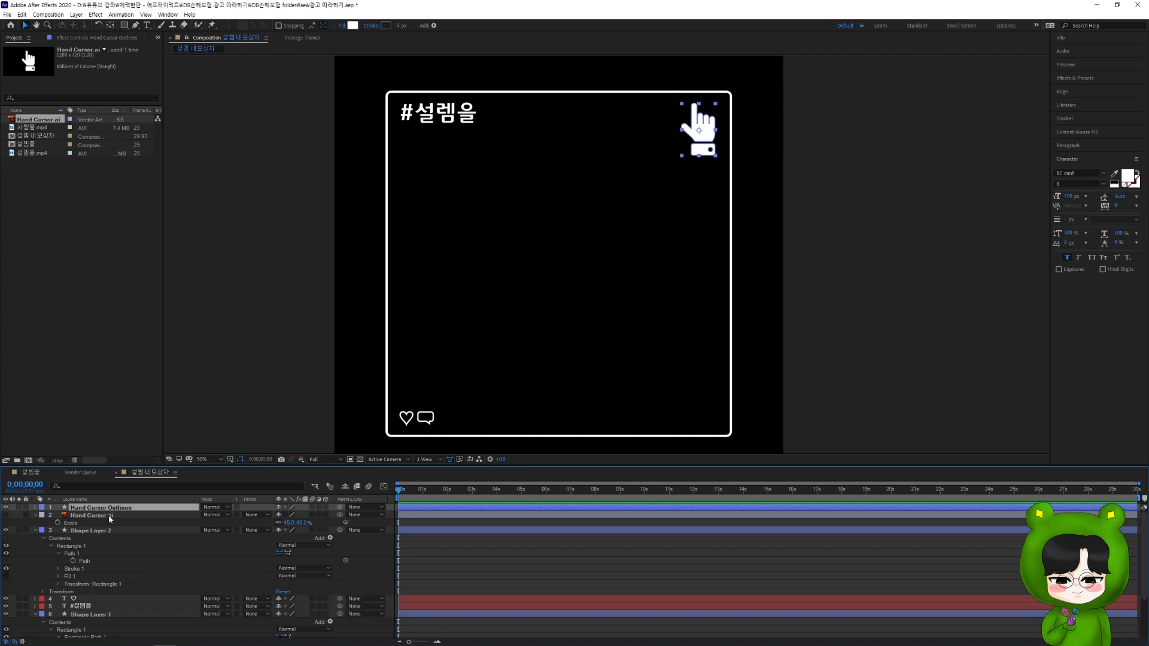
pyautogui.click(109, 517)
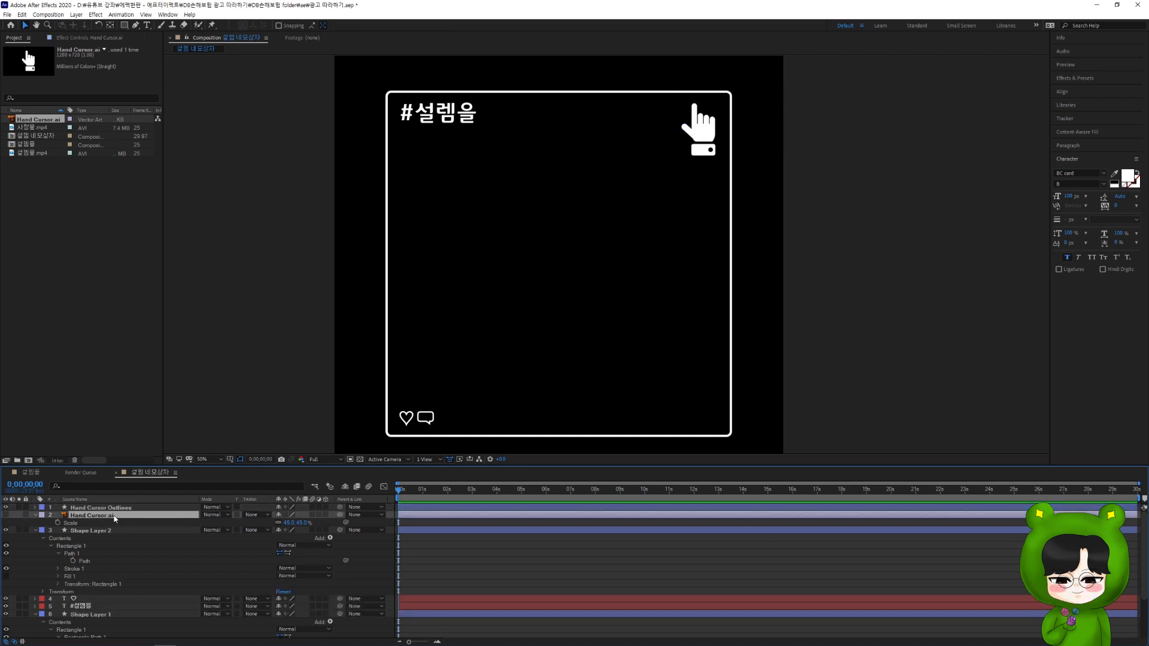
pyautogui.press('Delete')
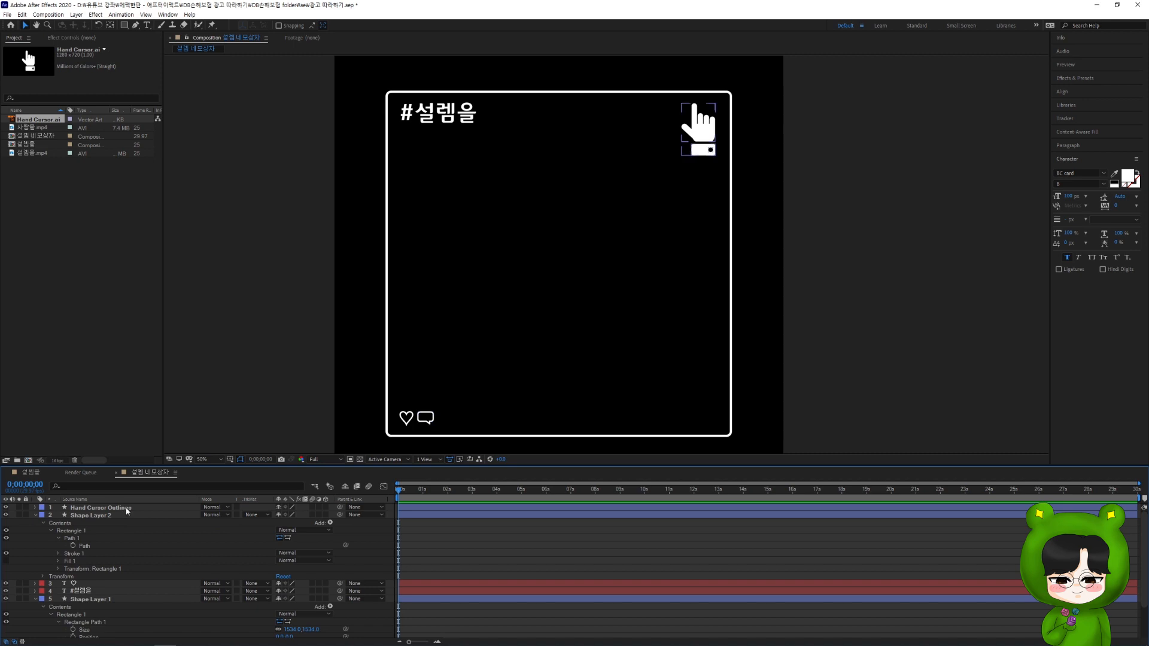
# Set the Hand Cursor Outlines layer's fill to None and its stroke color to white
pyautogui.click(127, 507)
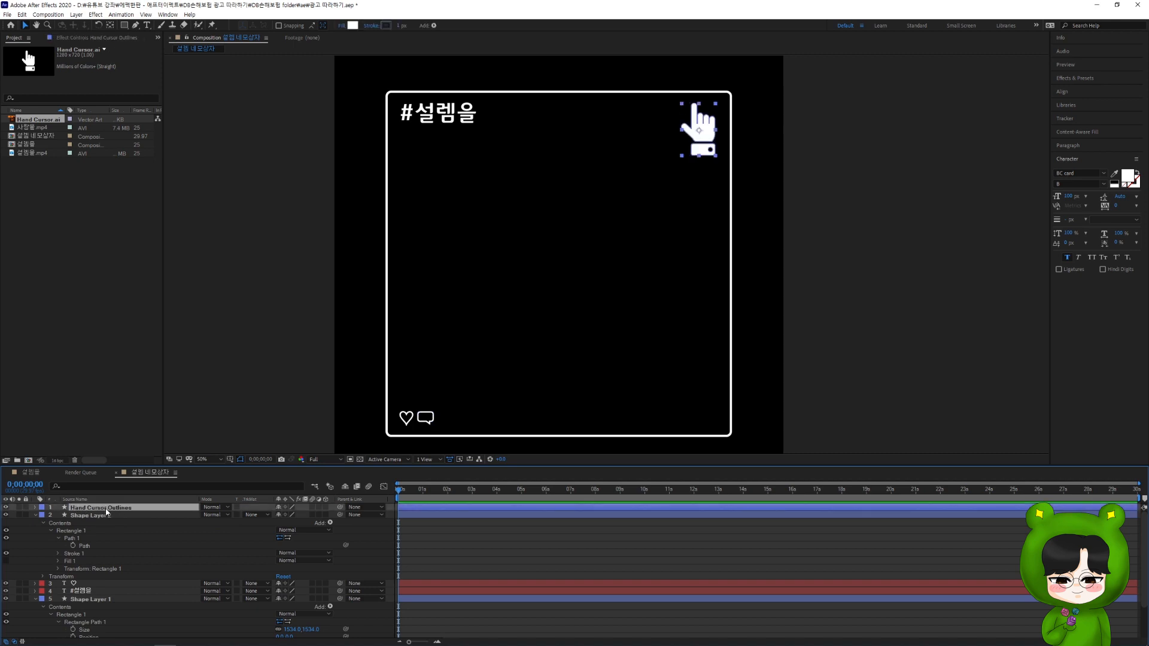
pyautogui.click(342, 26)
pyautogui.click(529, 302)
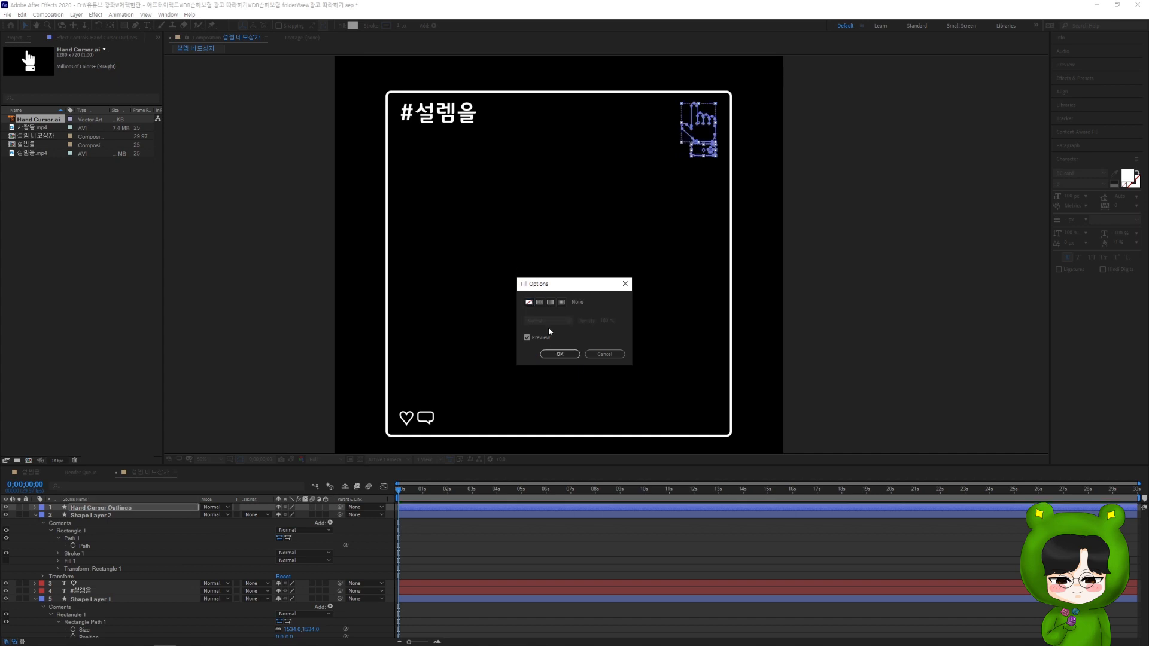
pyautogui.click(560, 353)
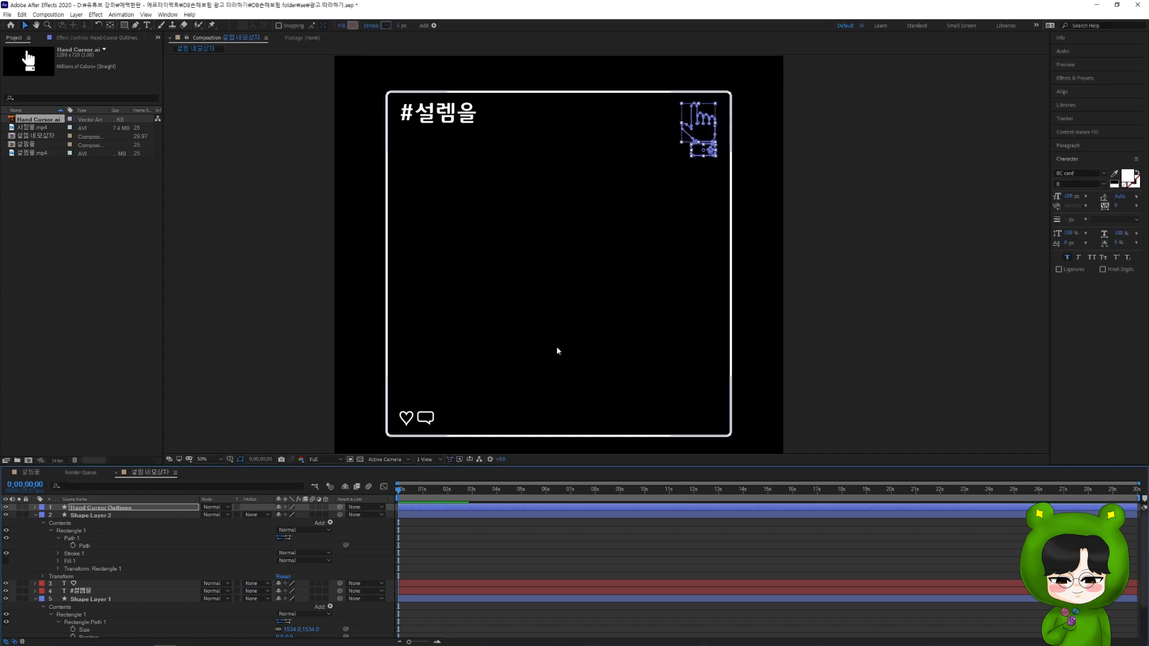
pyautogui.click(386, 26)
pyautogui.click(360, 381)
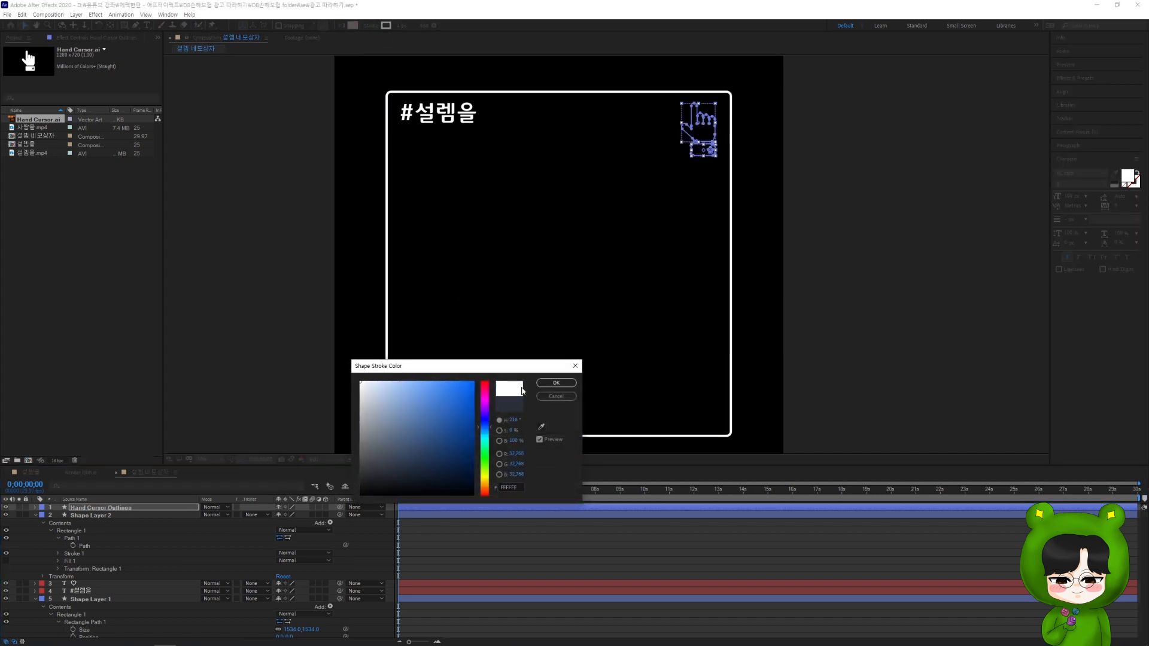
pyautogui.click(556, 383)
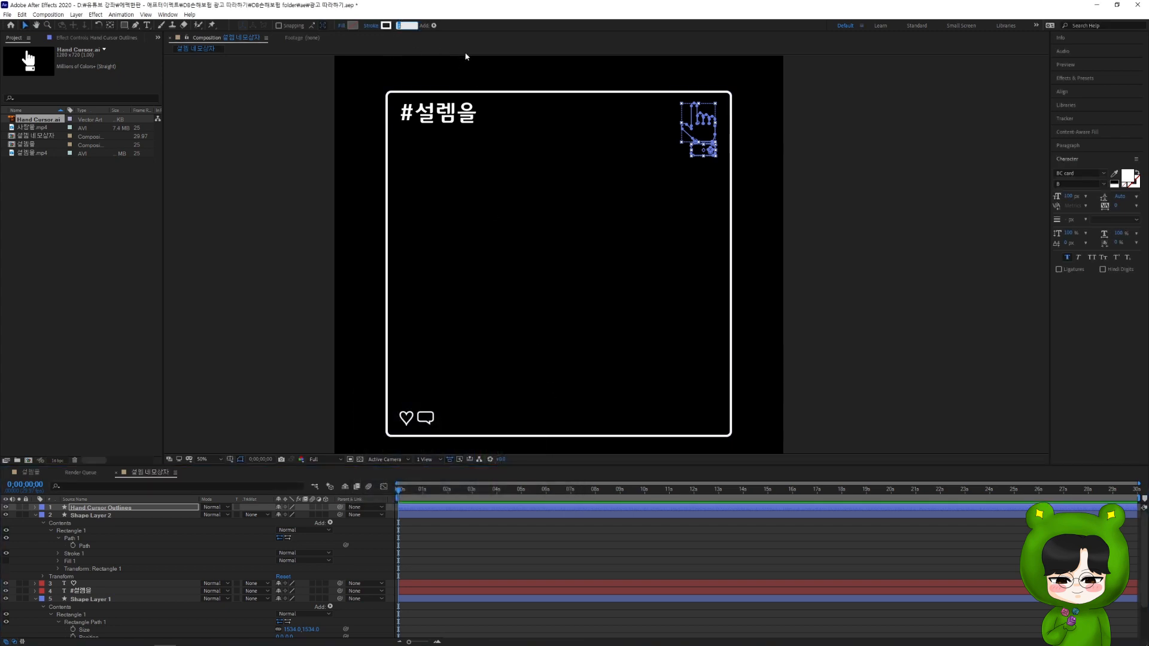
# Increase the hand outline's stroke width to 15 px
pyautogui.press('Return')
pyautogui.moveTo(402, 29); pyautogui.dragTo(404, 29)
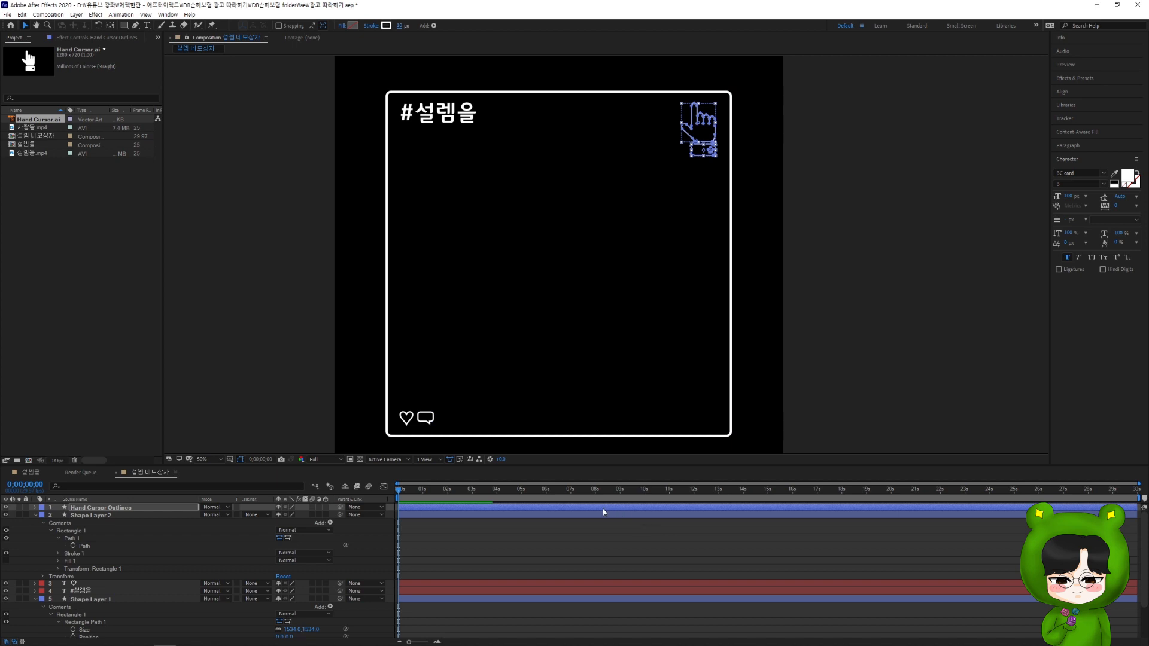
pyautogui.click(588, 536)
pyautogui.click(699, 129)
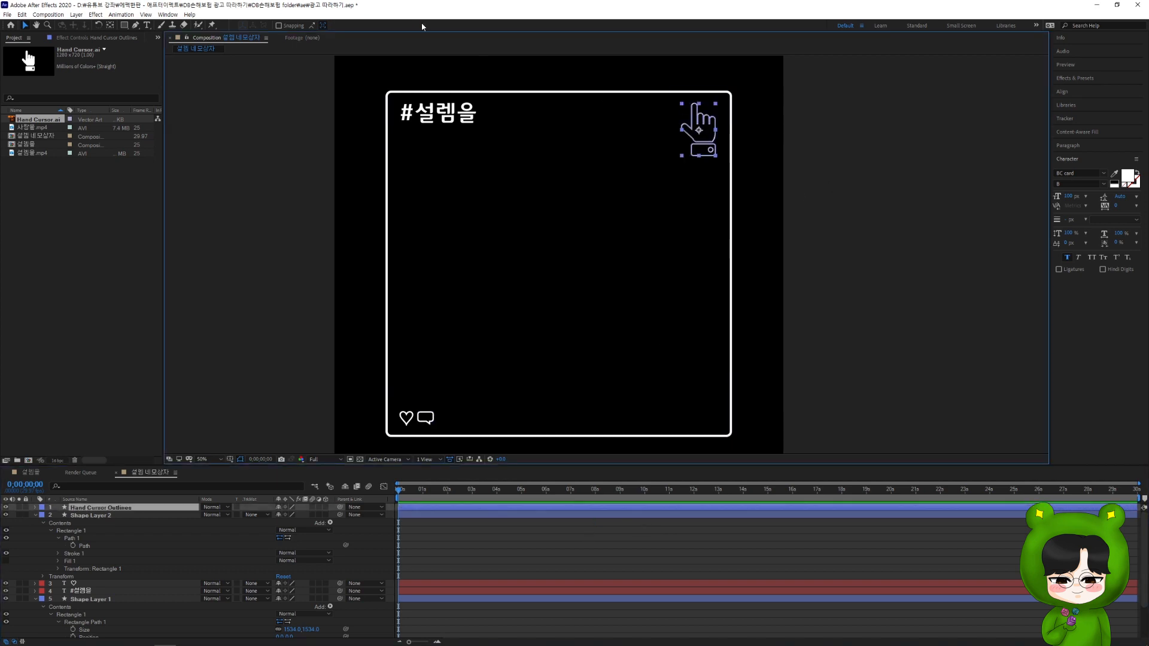
pyautogui.click(400, 26)
pyautogui.write('15')
pyautogui.press('Return')
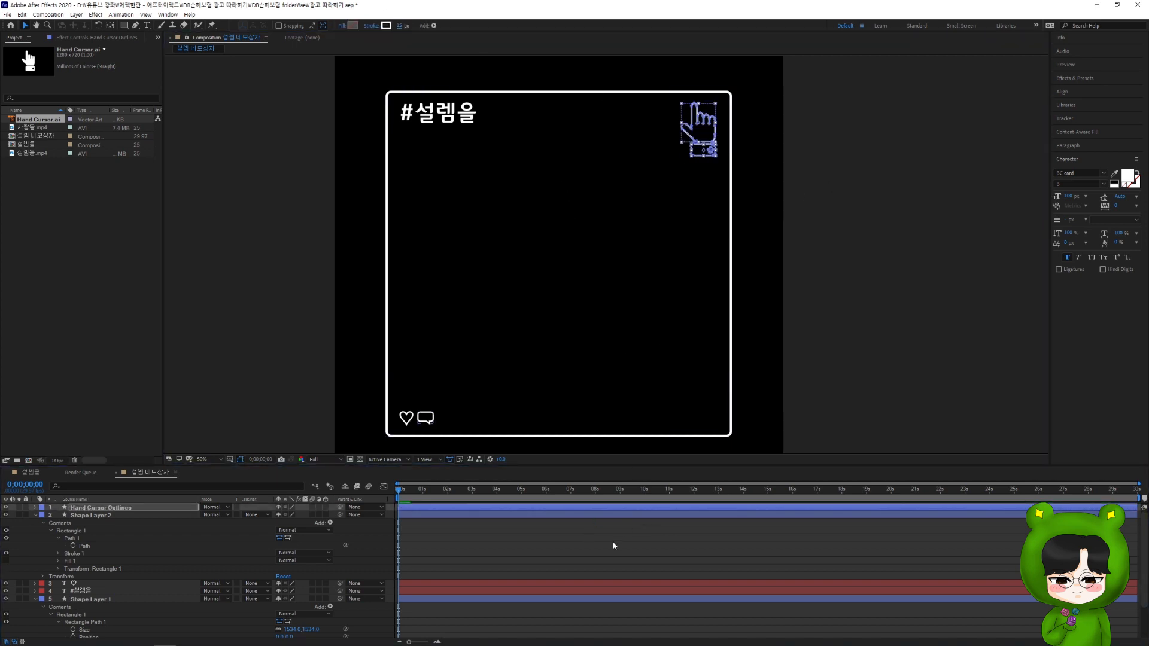
pyautogui.click(586, 551)
# Scale the Hand Cursor Outlines layer to 40%
pyautogui.click(698, 129)
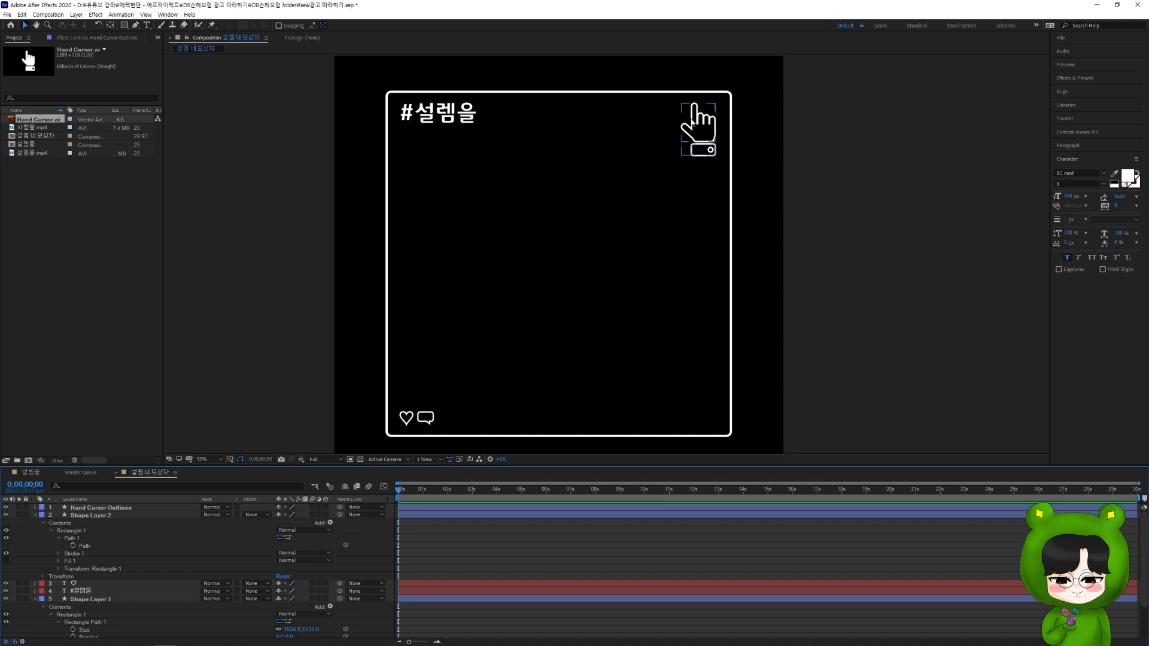
pyautogui.press('s')
pyautogui.click(290, 516)
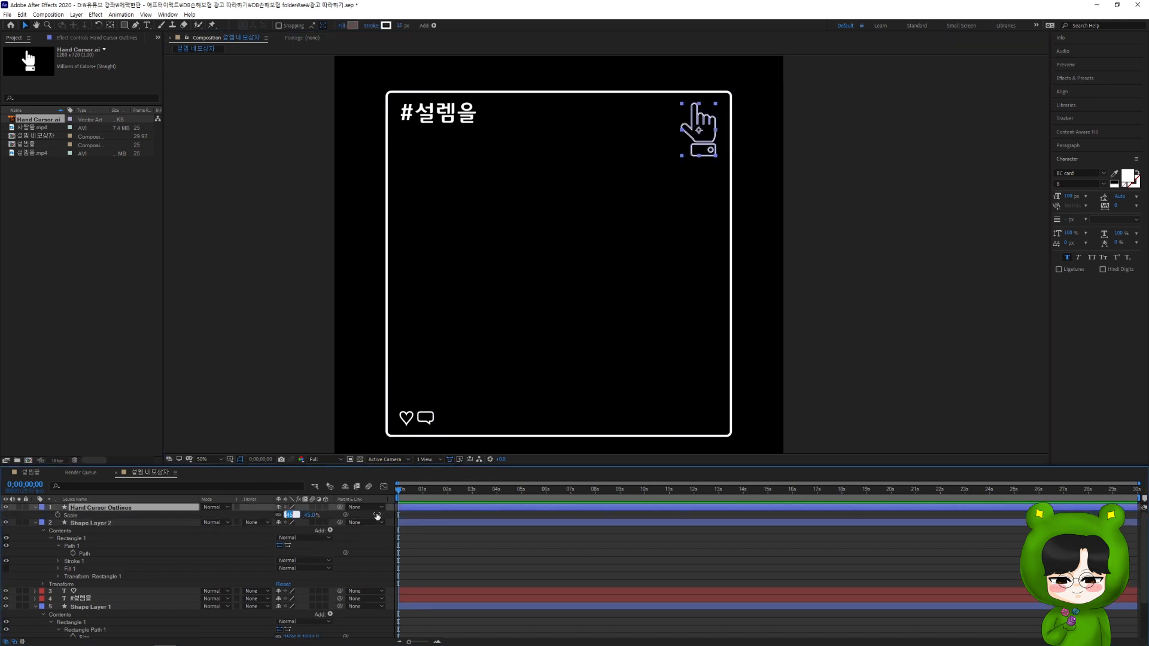
pyautogui.write('40')
pyautogui.press('Return')
# Move the hand outline slightly closer to the frame's upper-right corner and save the project
pyautogui.moveTo(699, 130); pyautogui.dragTo(705, 127)
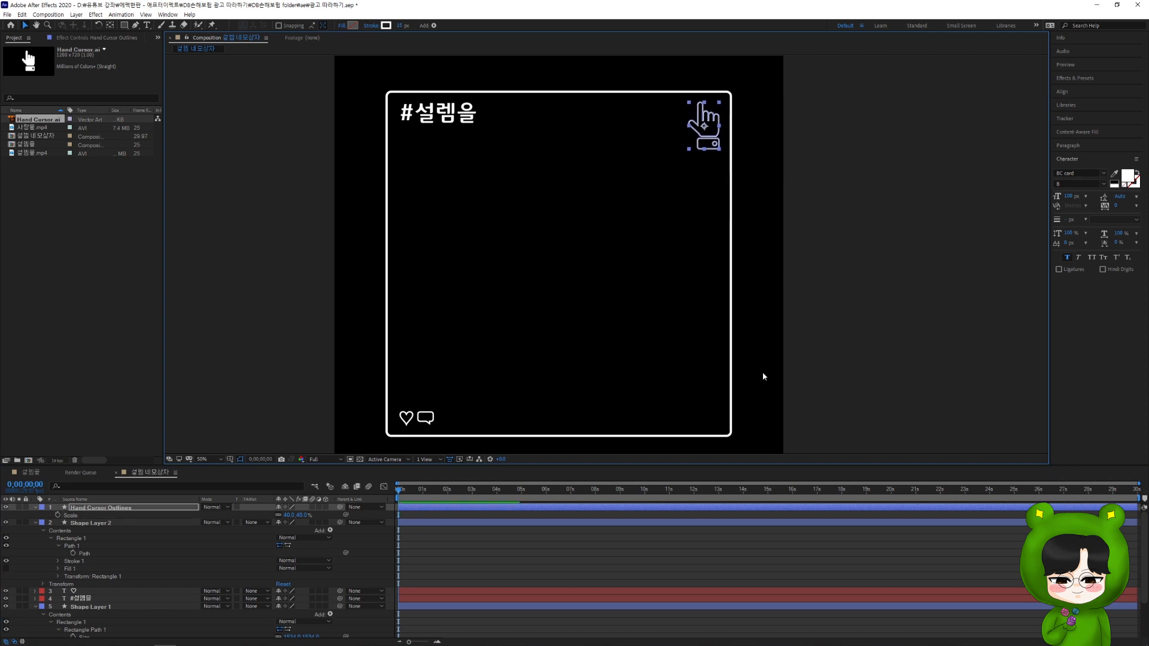
pyautogui.click(670, 561)
pyautogui.hotkey('ctrl', 's')
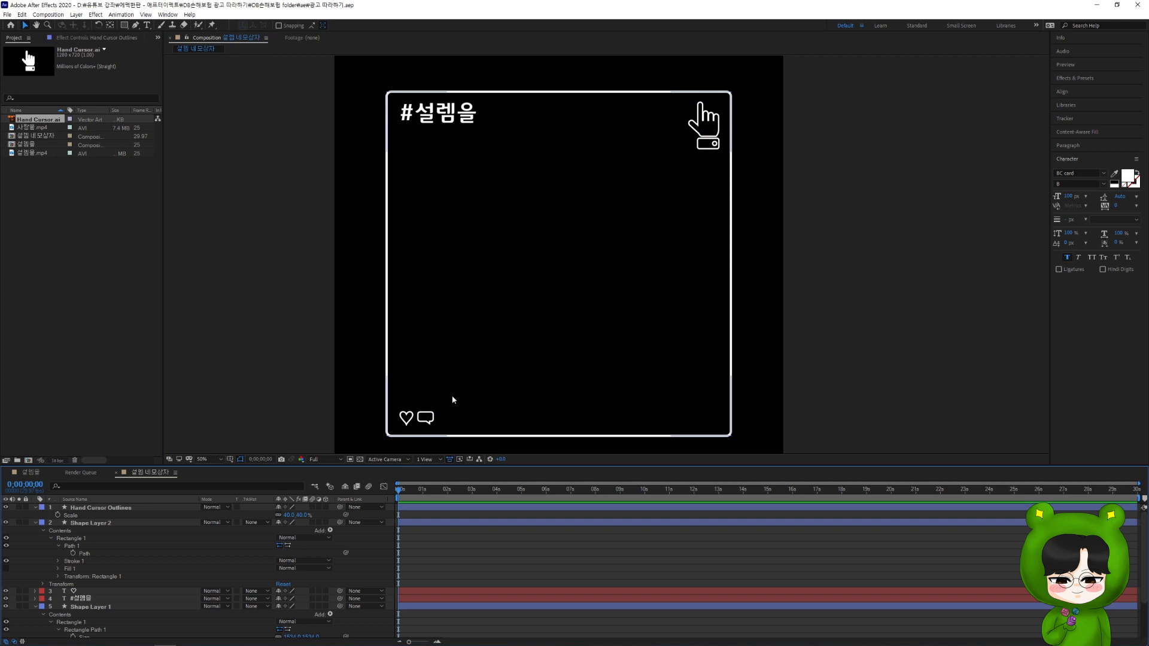
# Center the anchor points of the heart and speech-bubble layers and scale both layers to 120%
pyautogui.scroll(2, 400, 432)
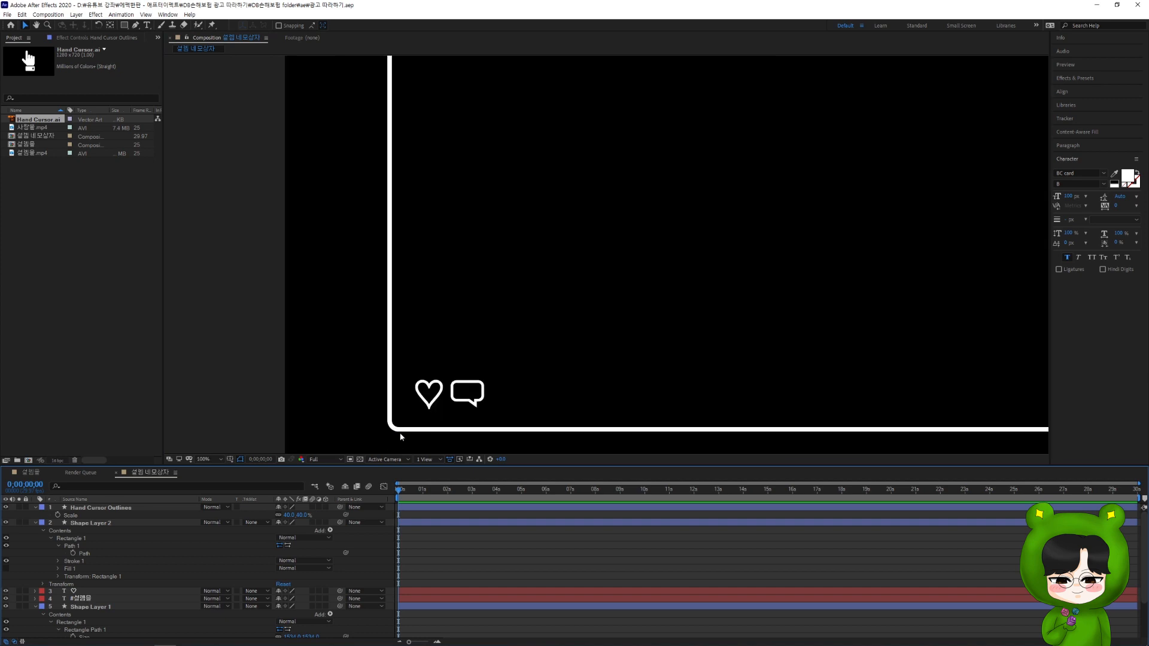
pyautogui.click(438, 397)
pyautogui.keyDown('shift'); pyautogui.click(472, 401); pyautogui.keyUp('shift')
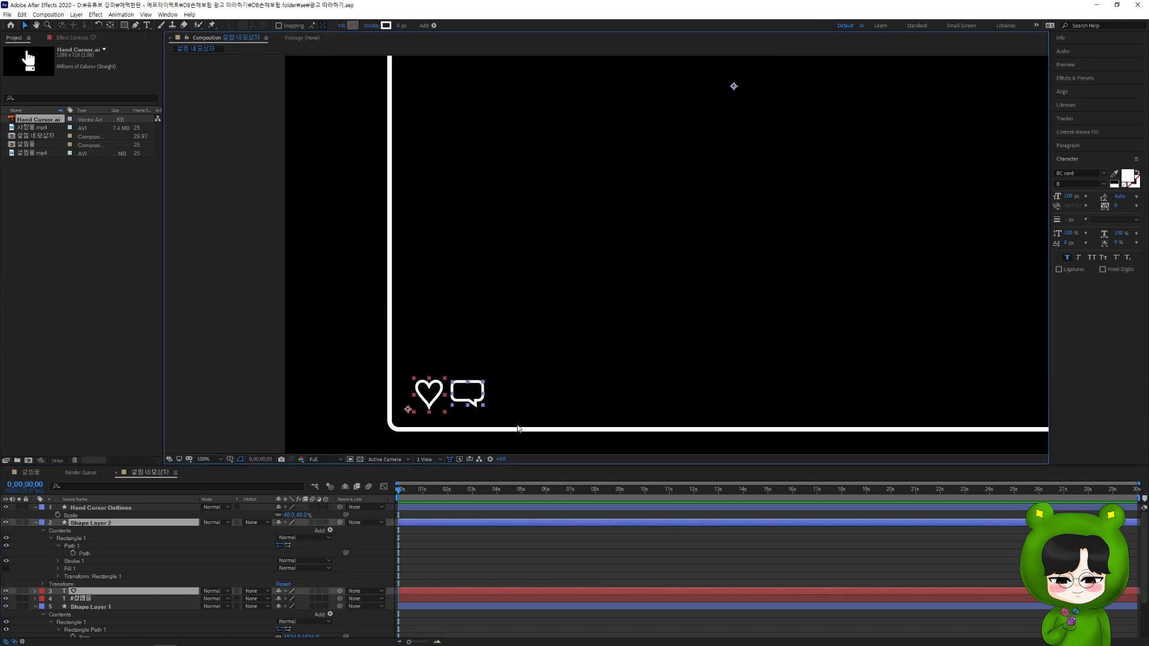
pyautogui.hotkey('ctrl', 'alt', 'Home')
pyautogui.press('s')
pyautogui.click(292, 531)
pyautogui.write('1')
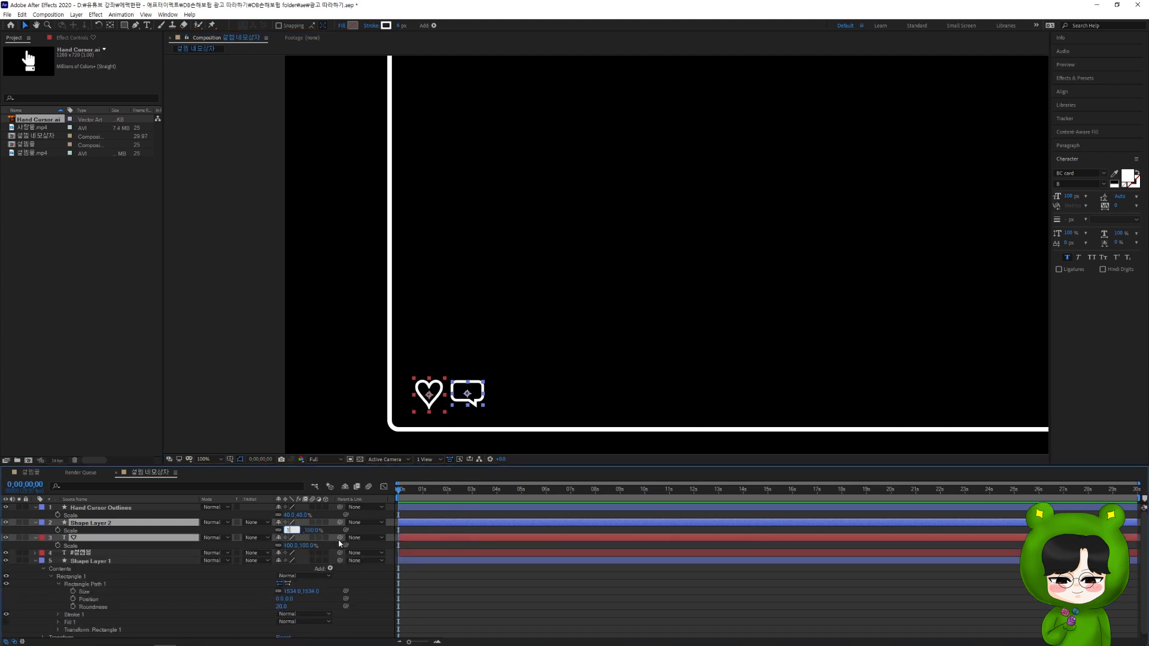
pyautogui.write('20')
pyautogui.press('Return')
# Move the heart and speech bubble slightly inward from the frame's lower-left corner, and widen the gap between the two icons
pyautogui.moveTo(427, 398); pyautogui.dragTo(435, 396)
pyautogui.click(567, 379)
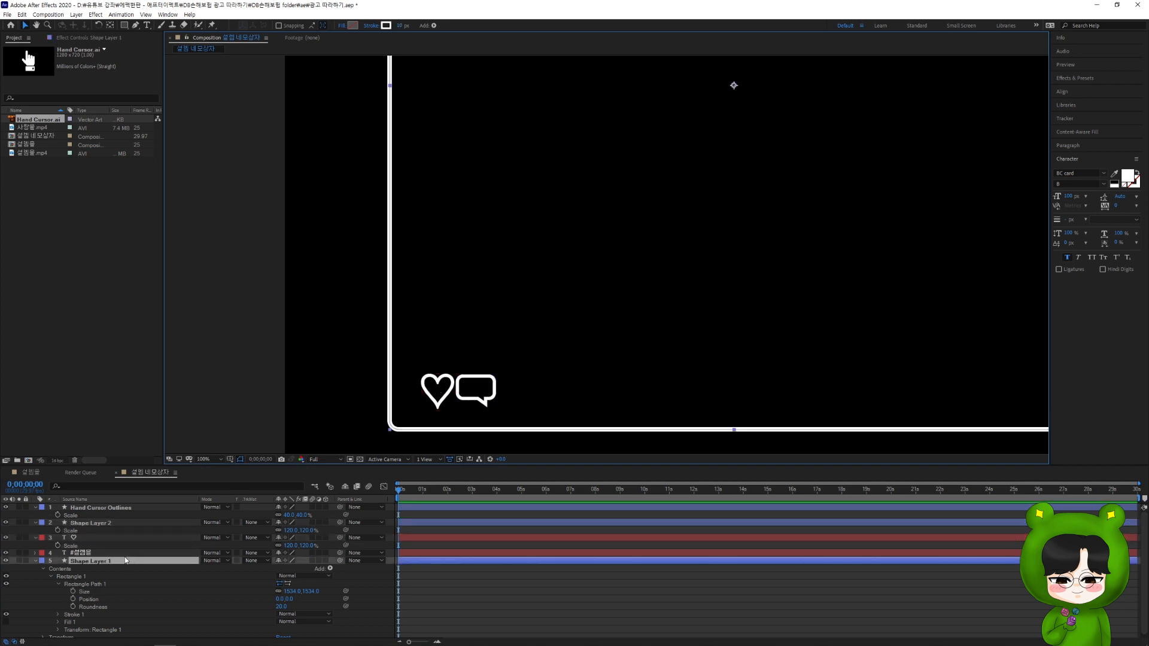
pyautogui.click(110, 524)
pyautogui.moveTo(482, 396); pyautogui.dragTo(488, 395)
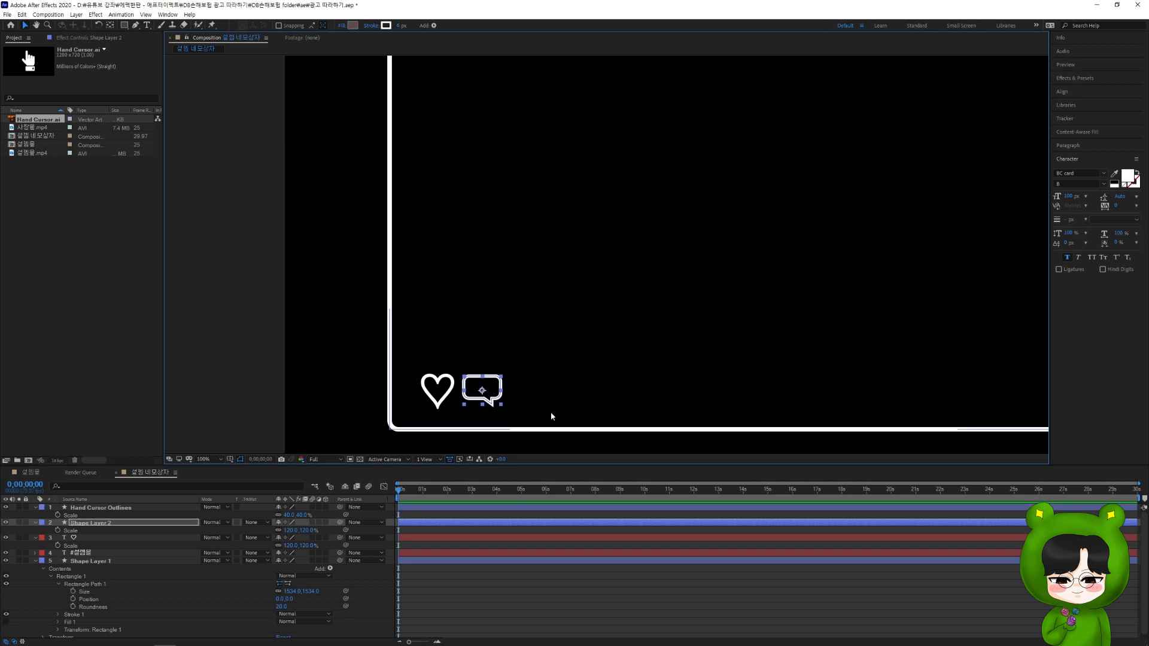
pyautogui.click(644, 310)
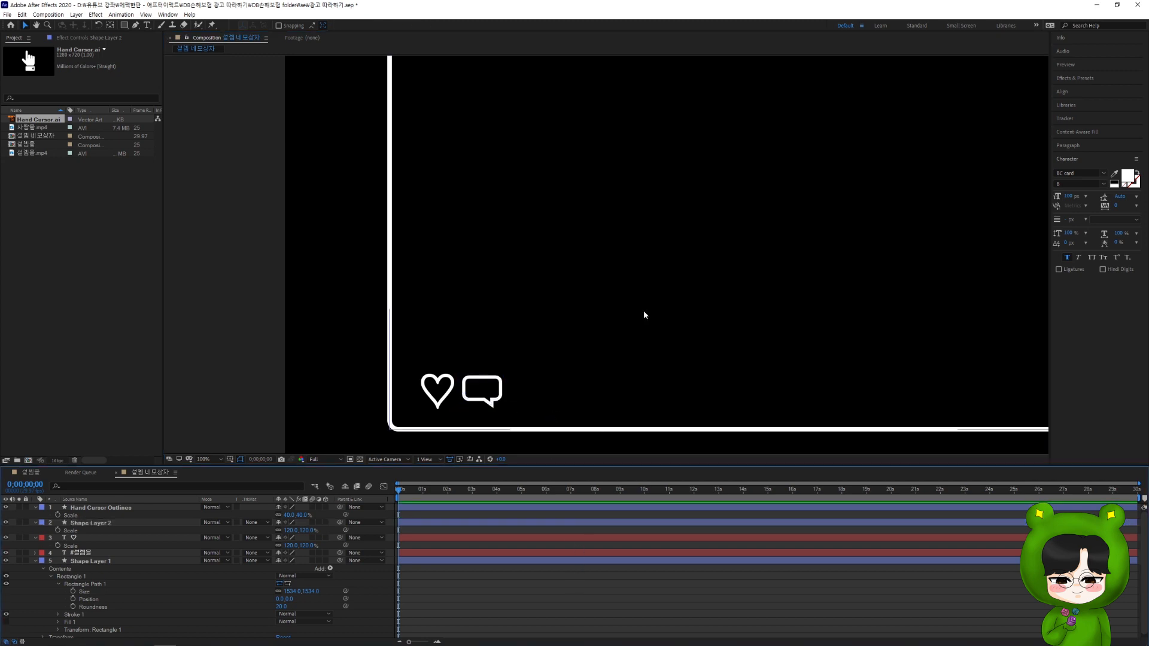
pyautogui.scroll(-4, 689, 263)
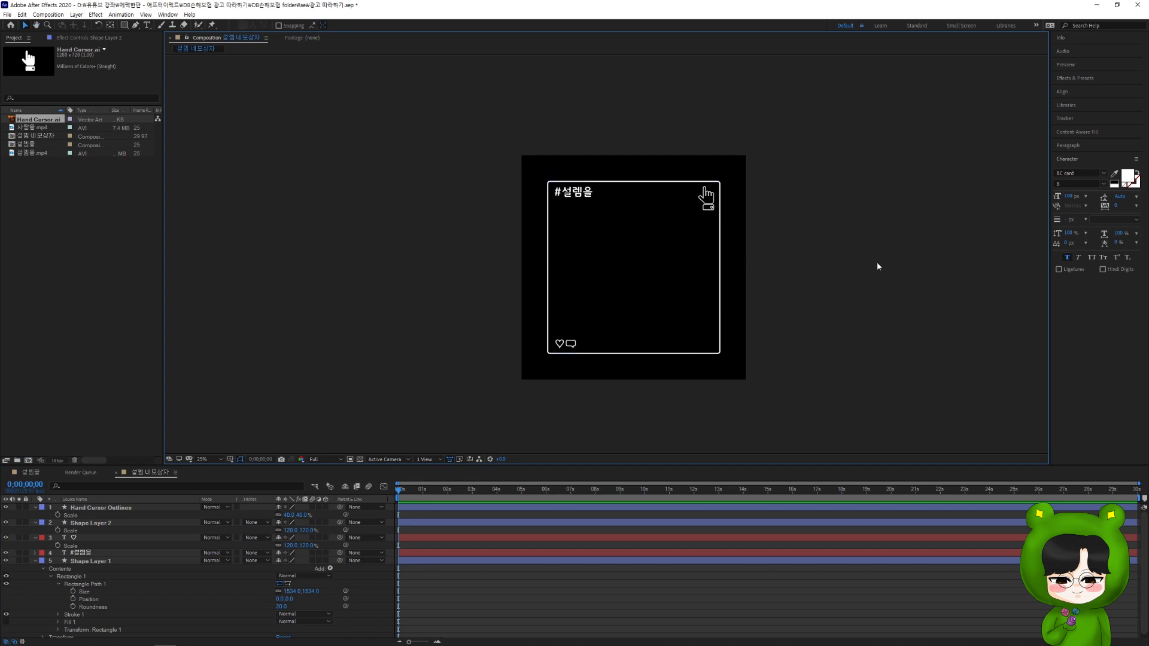
pyautogui.hotkey('shift', '/')
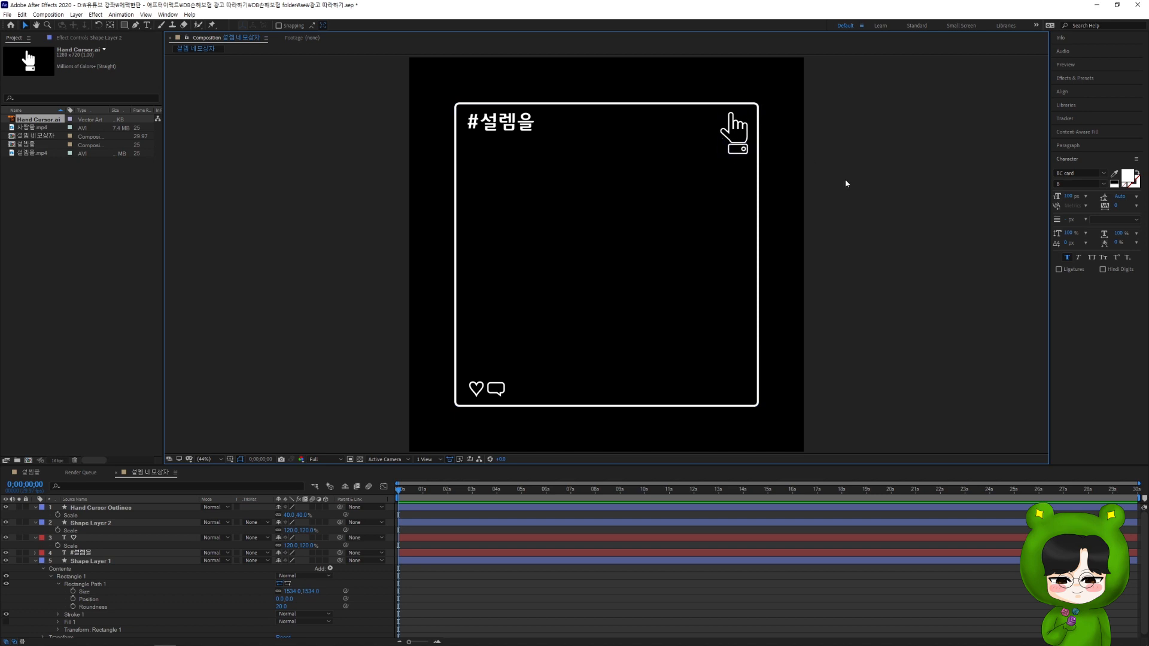
# Create a new composition named 원형버스트 with a size of 1000 x 1000 px
pyautogui.hotkey('ctrl', 'k')
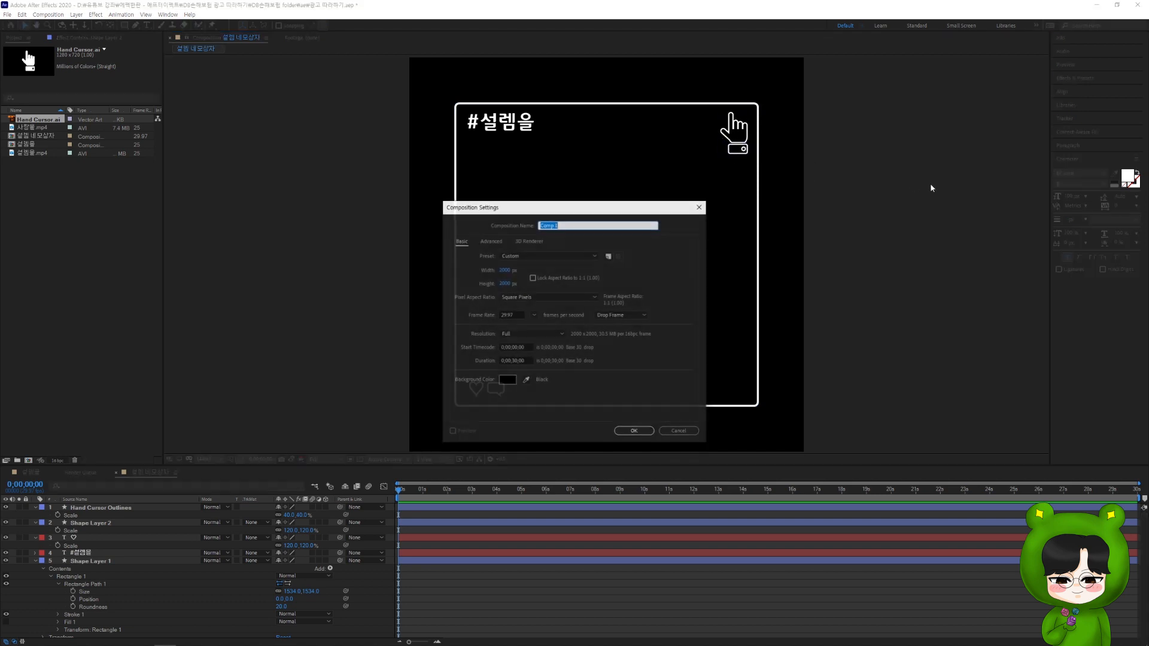
pyautogui.write('d')
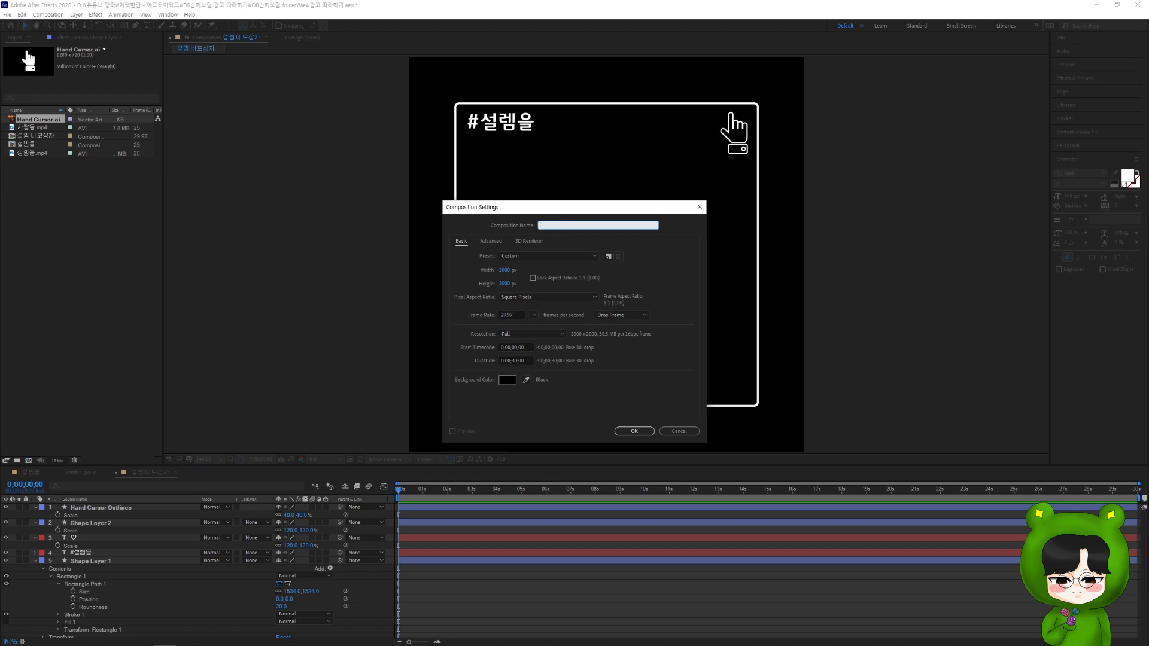
pyautogui.write('형버스트')
pyautogui.click(506, 270)
pyautogui.write('1000')
pyautogui.press('Tab')
pyautogui.write('1000')
pyautogui.press('Return')
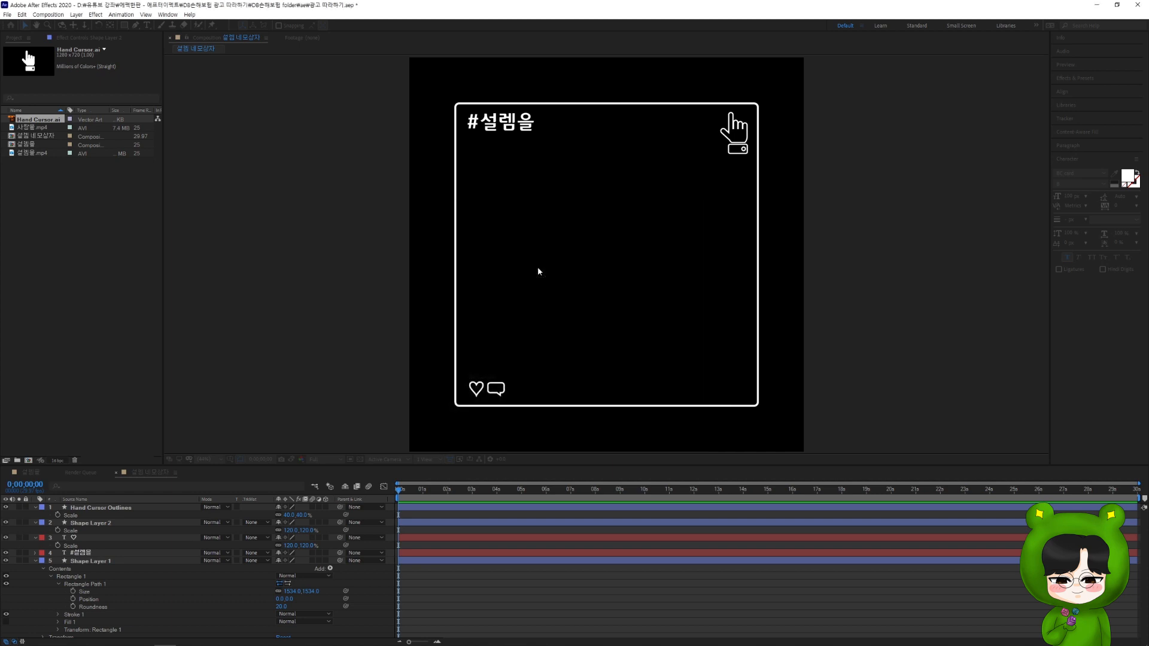
# Choose the Ellipse tool with a white fill and set the stroke to None
pyautogui.moveTo(124, 25); pyautogui.dragTo(168, 46)
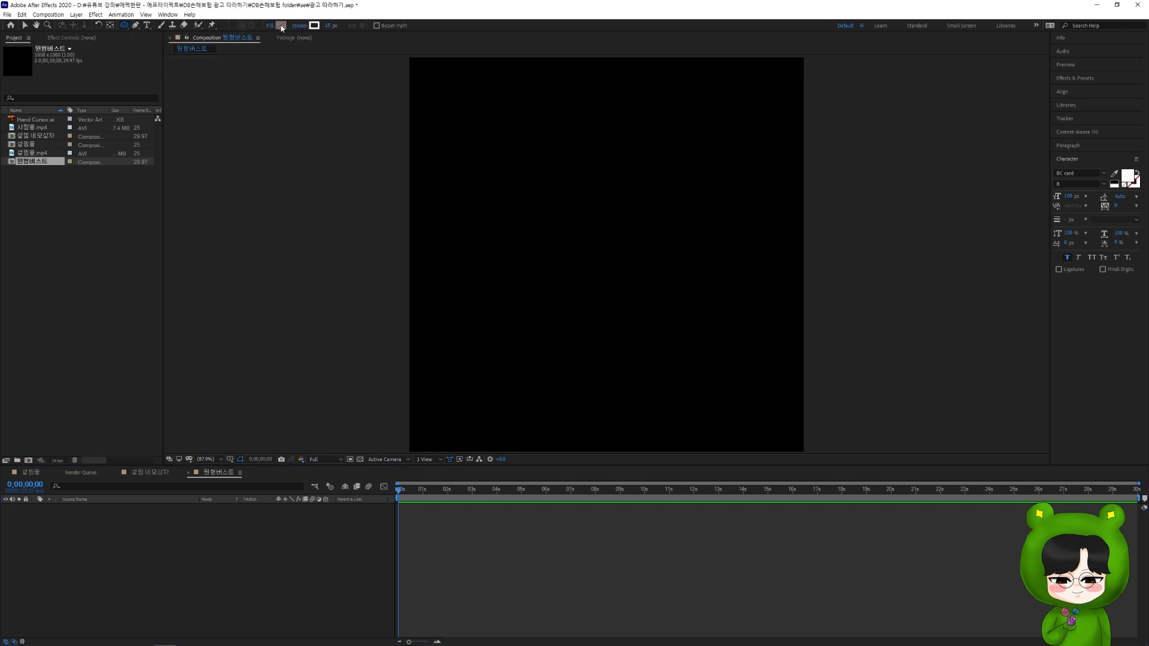
pyautogui.click(281, 25)
pyautogui.click(556, 383)
pyautogui.click(303, 25)
pyautogui.click(530, 303)
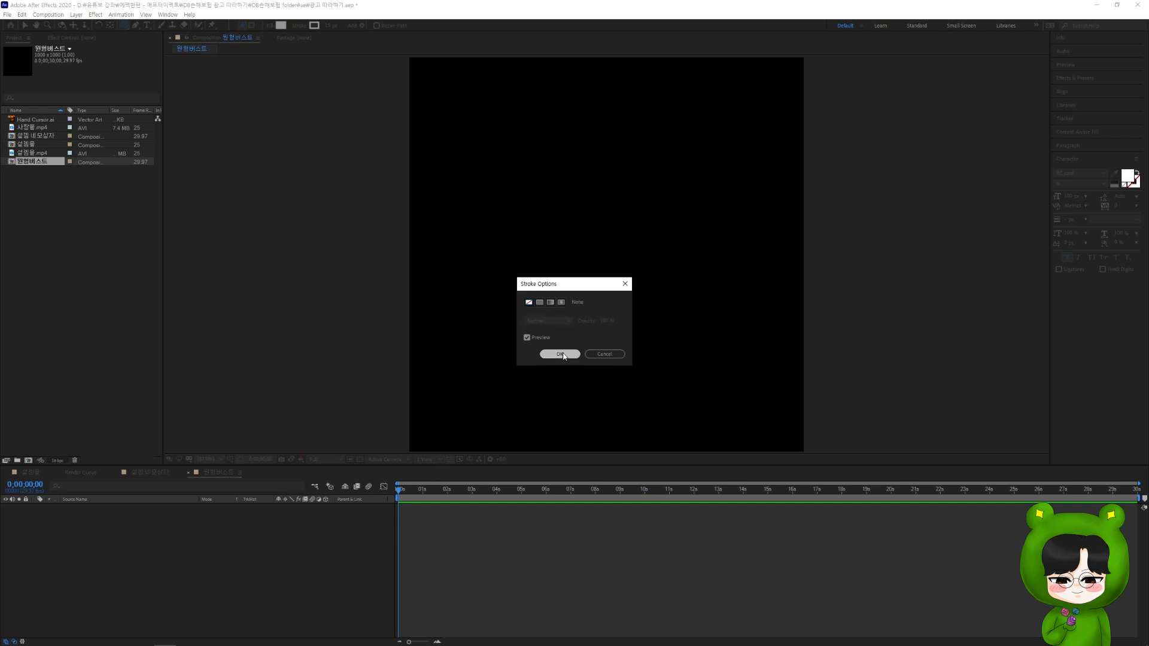
pyautogui.click(560, 354)
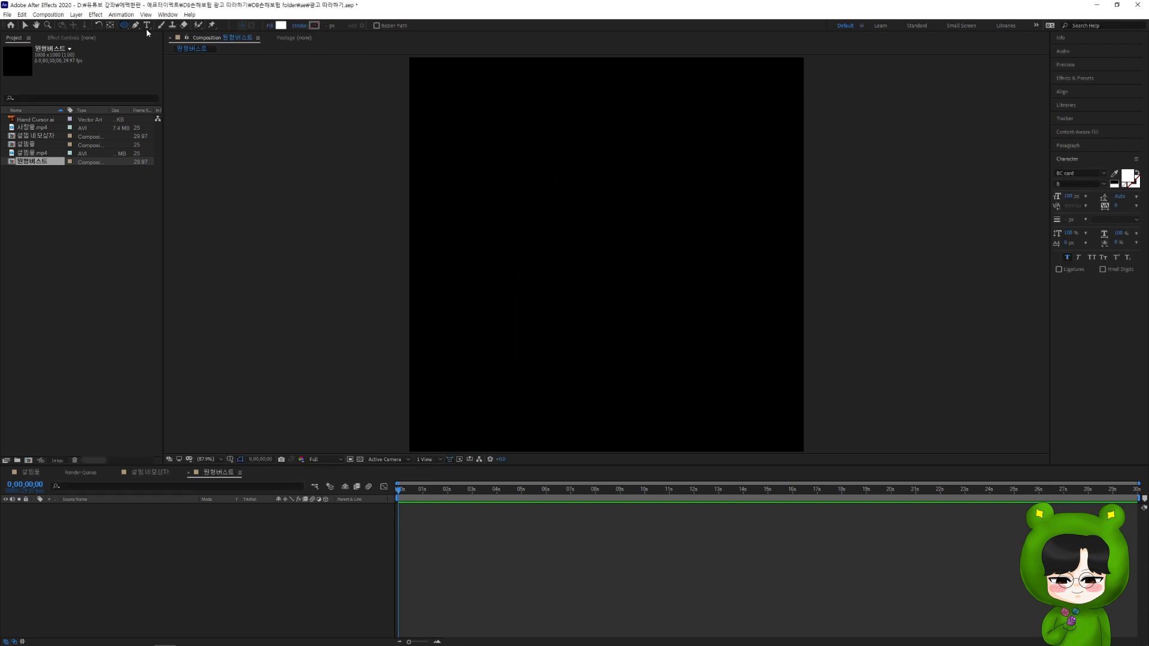
# Draw a large white circle, center its anchor point and center it in the composition
pyautogui.moveTo(600, 252); pyautogui.dragTo(745, 349)
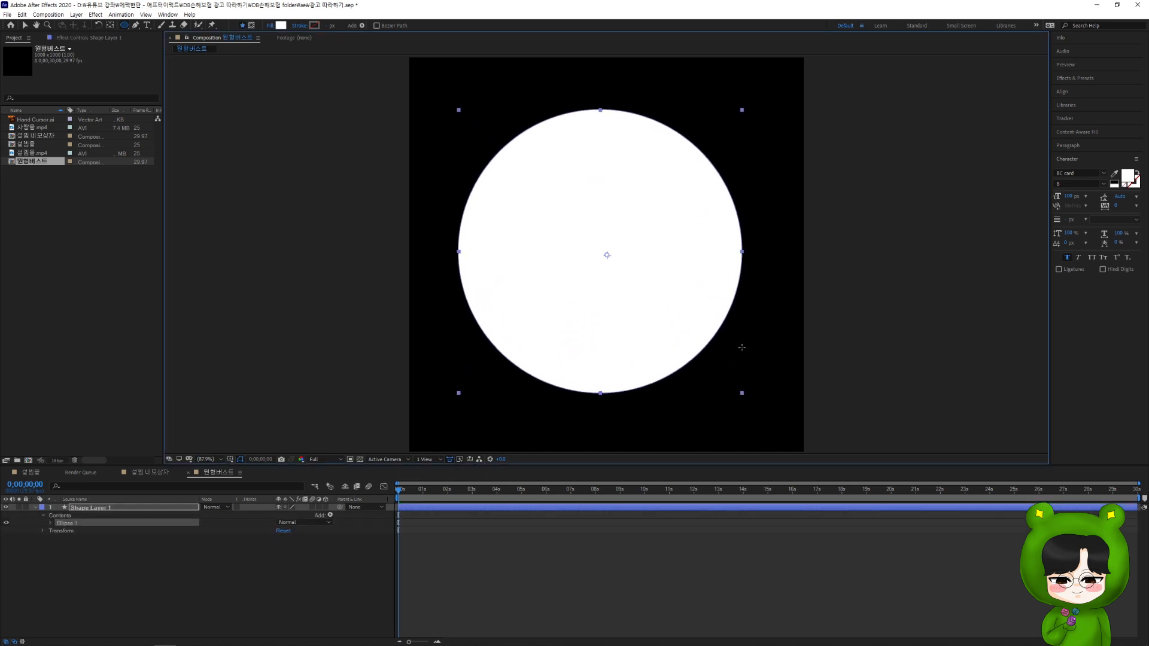
pyautogui.hotkey('ctrl', 'alt', 'Home')
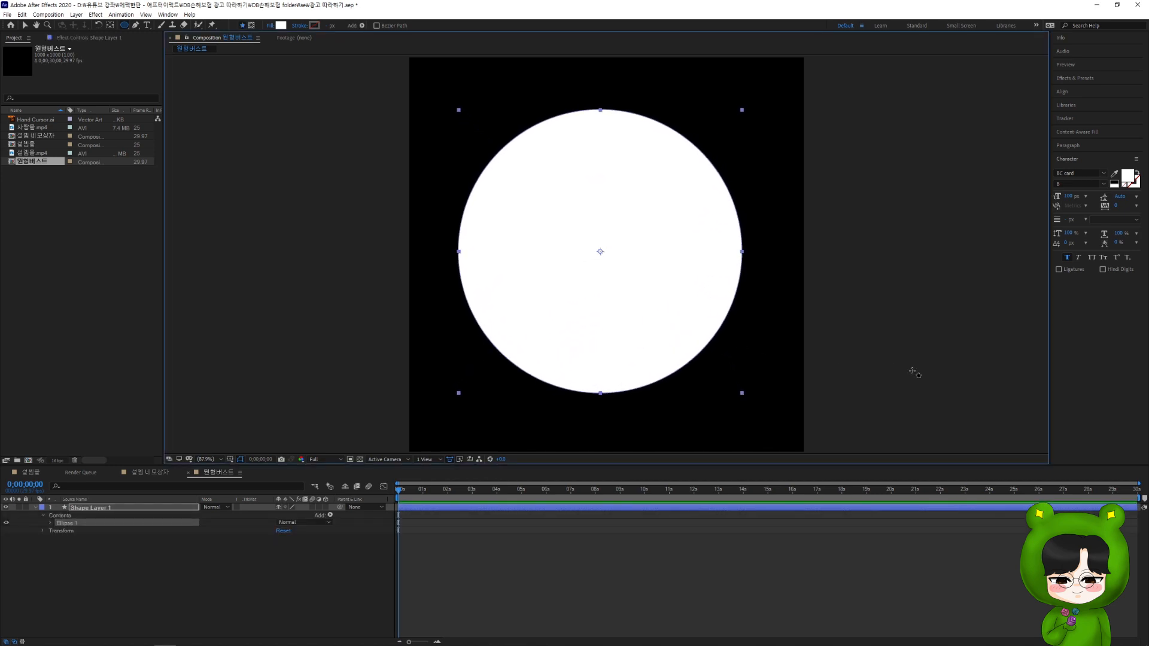
pyautogui.hotkey('ctrl', 'Home')
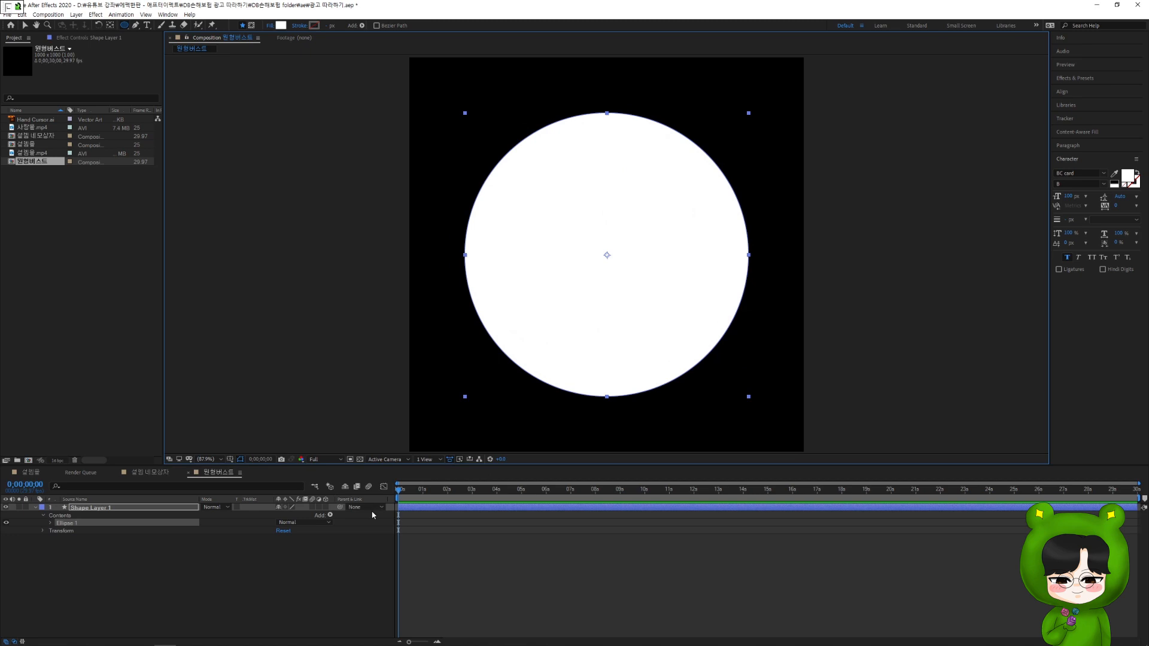
# Set the circle's scale to 0% at frame 0 and enable keyframing for it
pyautogui.press('s')
pyautogui.click(290, 515)
pyautogui.write('0')
pyautogui.press('Return')
pyautogui.click(58, 515)
# Add a 100% scale keyframe for the circle at 0;00;00;20
pyautogui.press('=')
pyautogui.press('=')
pyautogui.hotkey('shift', 'pagedown')
pyautogui.hotkey('shift', 'pagedown')
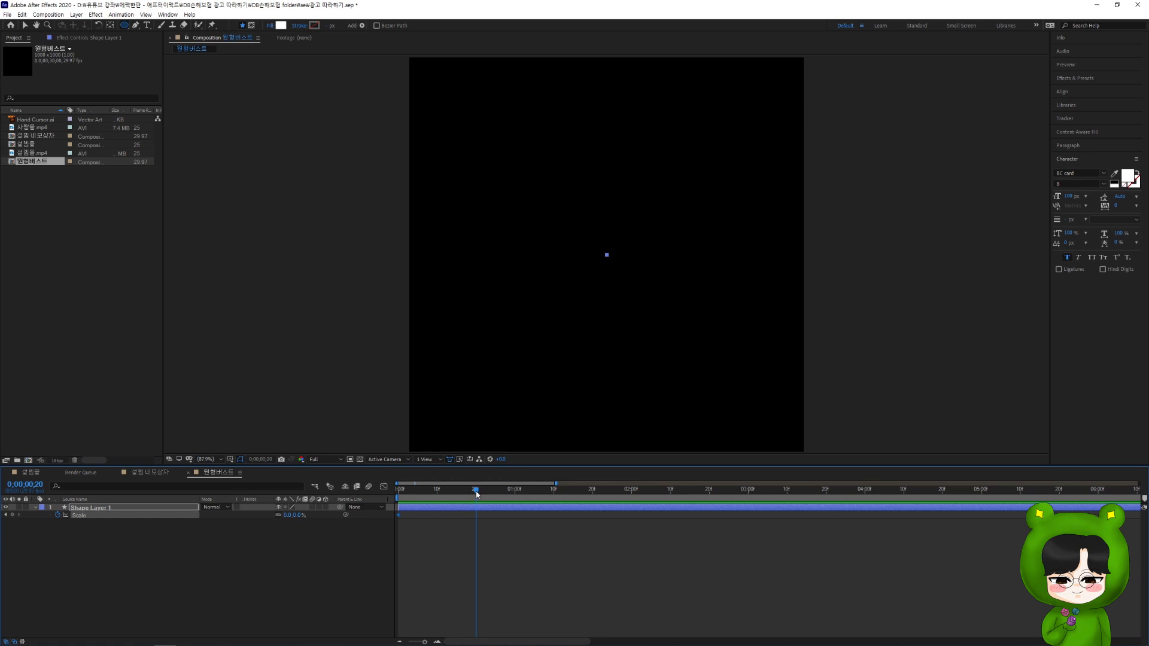
pyautogui.click(298, 515)
pyautogui.write('100')
pyautogui.press('Return')
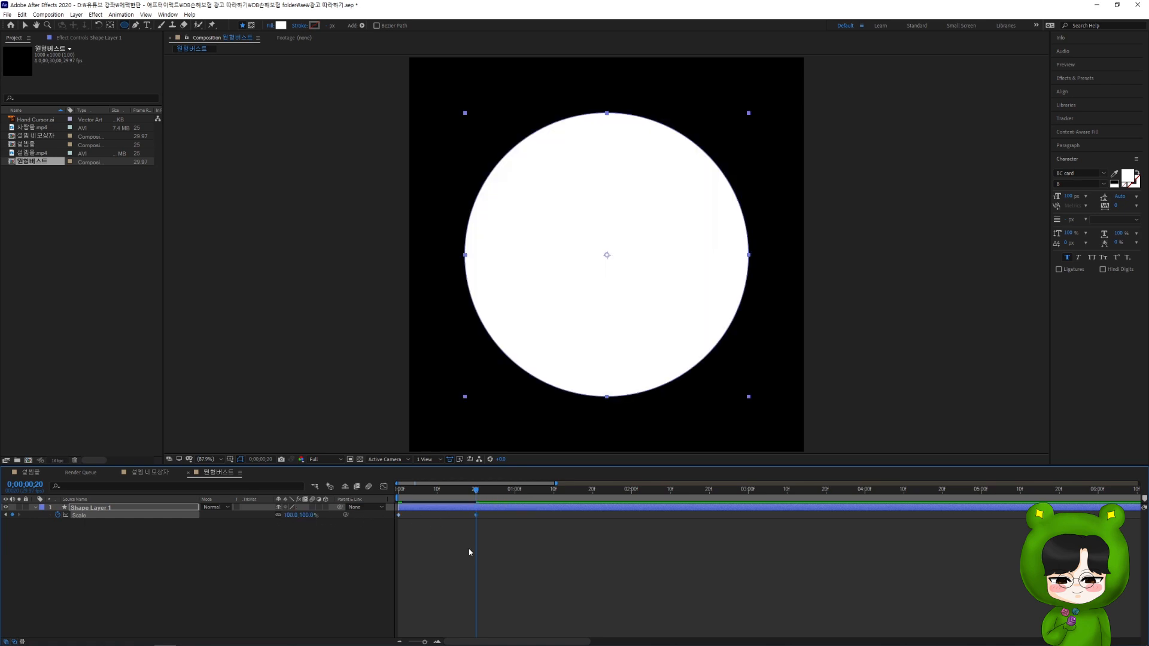
# Ease both scale keyframes, shape the speed graph to peak right at the start and slow down gradually, and preview the growth
pyautogui.moveTo(492, 540); pyautogui.dragTo(392, 515)
pyautogui.click(383, 486)
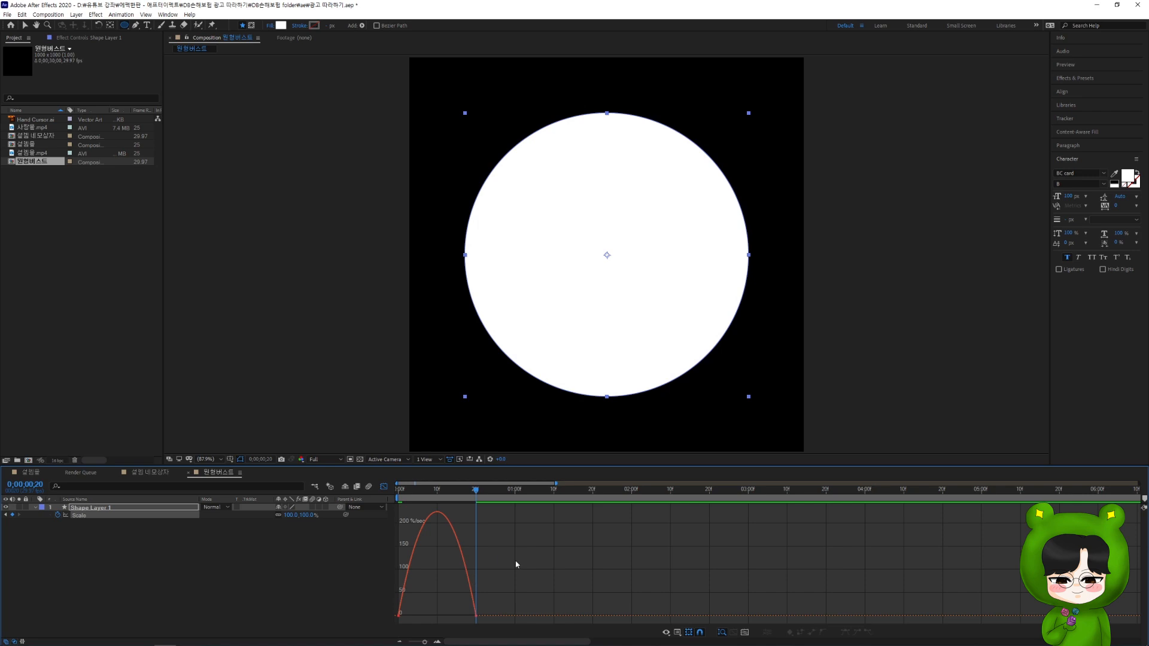
pyautogui.moveTo(506, 592); pyautogui.dragTo(401, 620)
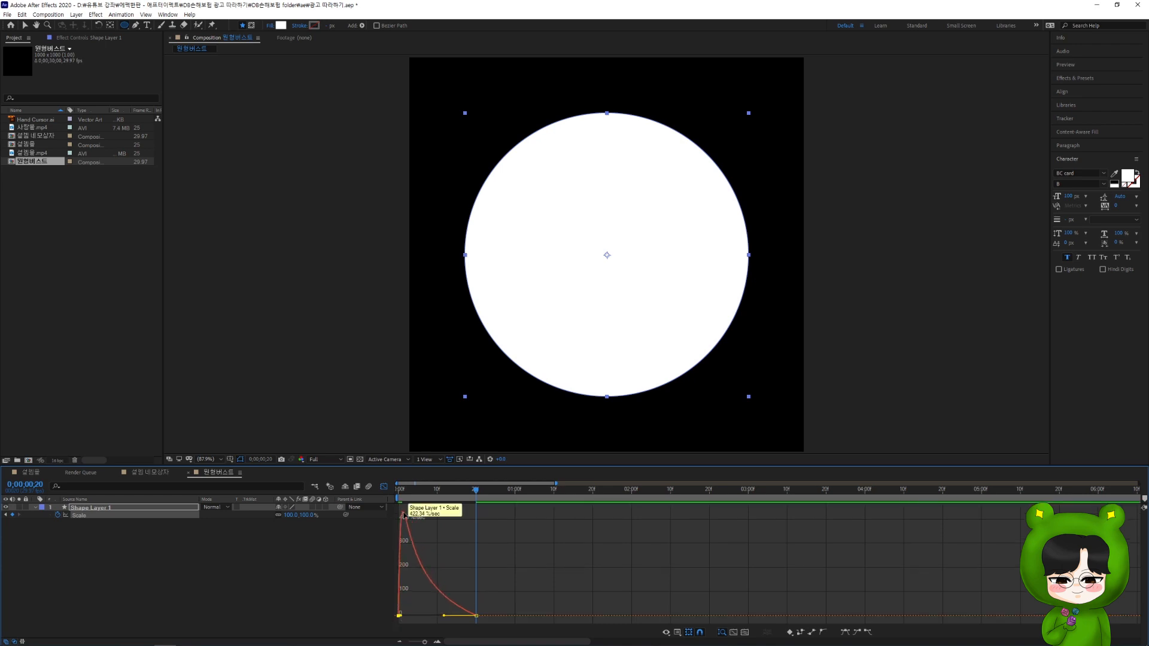
pyautogui.press('space')
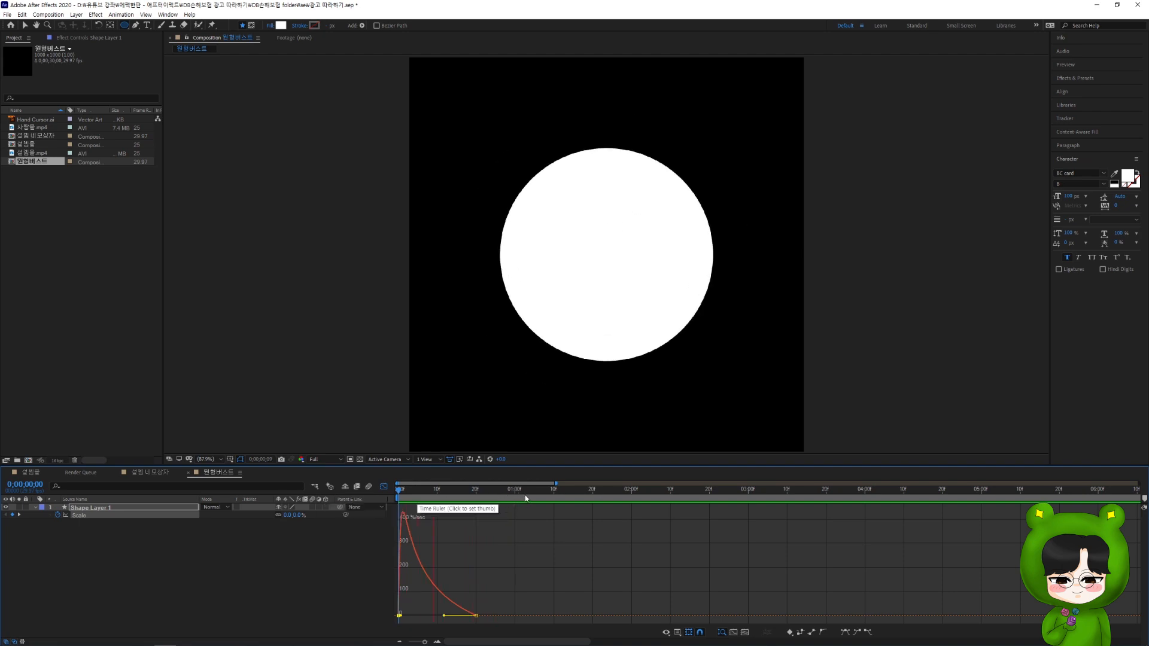
pyautogui.click(499, 494)
pyautogui.click(383, 486)
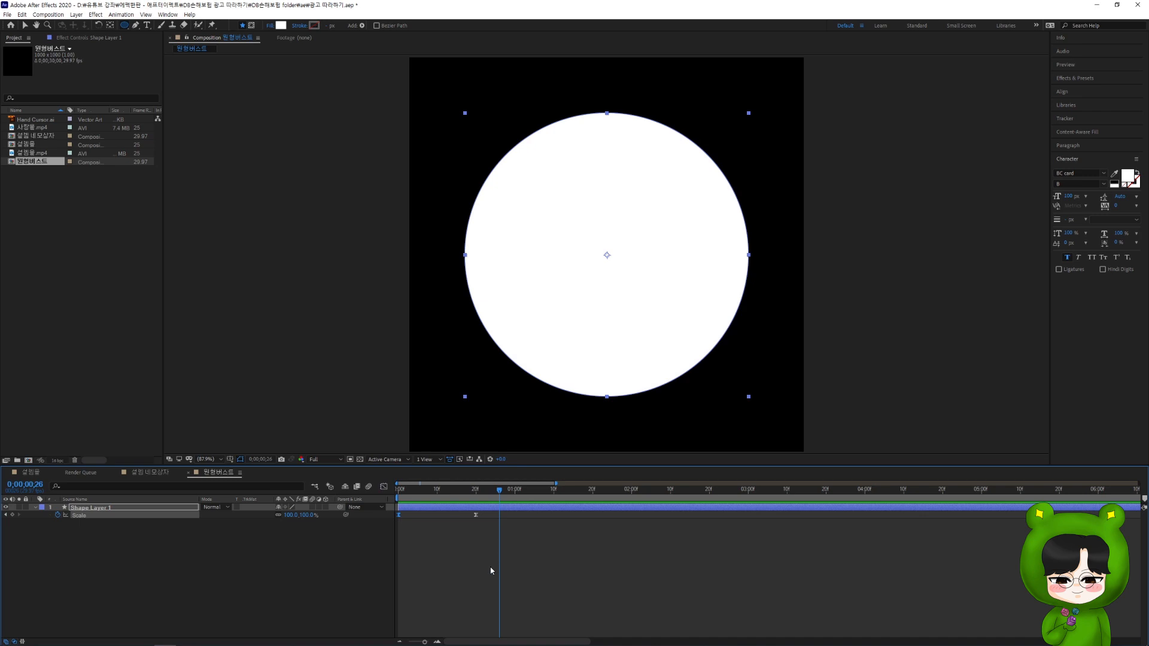
# Duplicate the circle layer and shift the copy to start 5 frames into the timeline
pyautogui.click(489, 570)
pyautogui.click(417, 508)
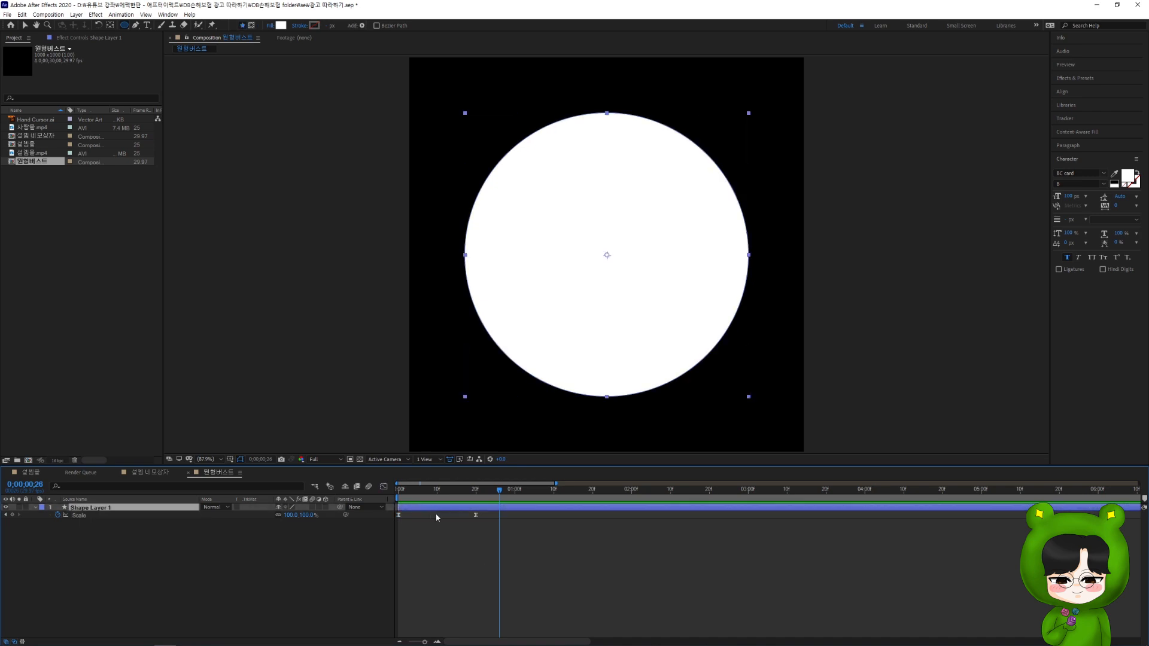
pyautogui.hotkey('ctrl', 'd')
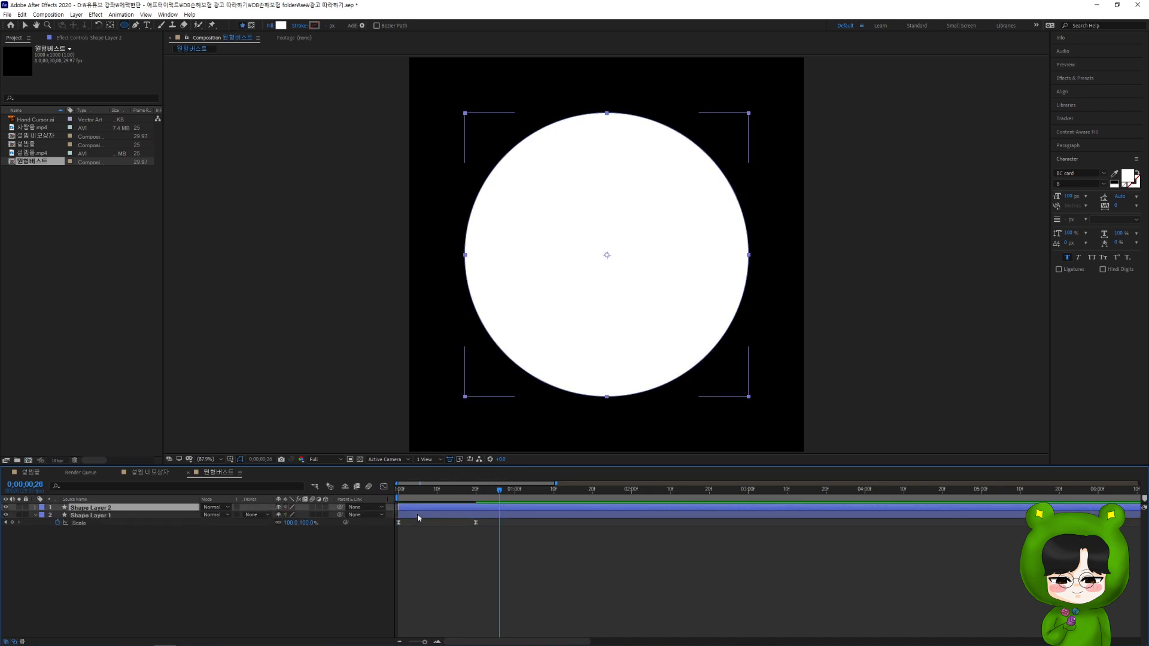
pyautogui.press('u')
pyautogui.press('=')
pyautogui.moveTo(421, 510); pyautogui.dragTo(462, 510)
# At frame 10, set Shape Layer 1's track matte to Alpha Inverted Matte using Shape Layer 2
pyautogui.moveTo(571, 489); pyautogui.dragTo(483, 502)
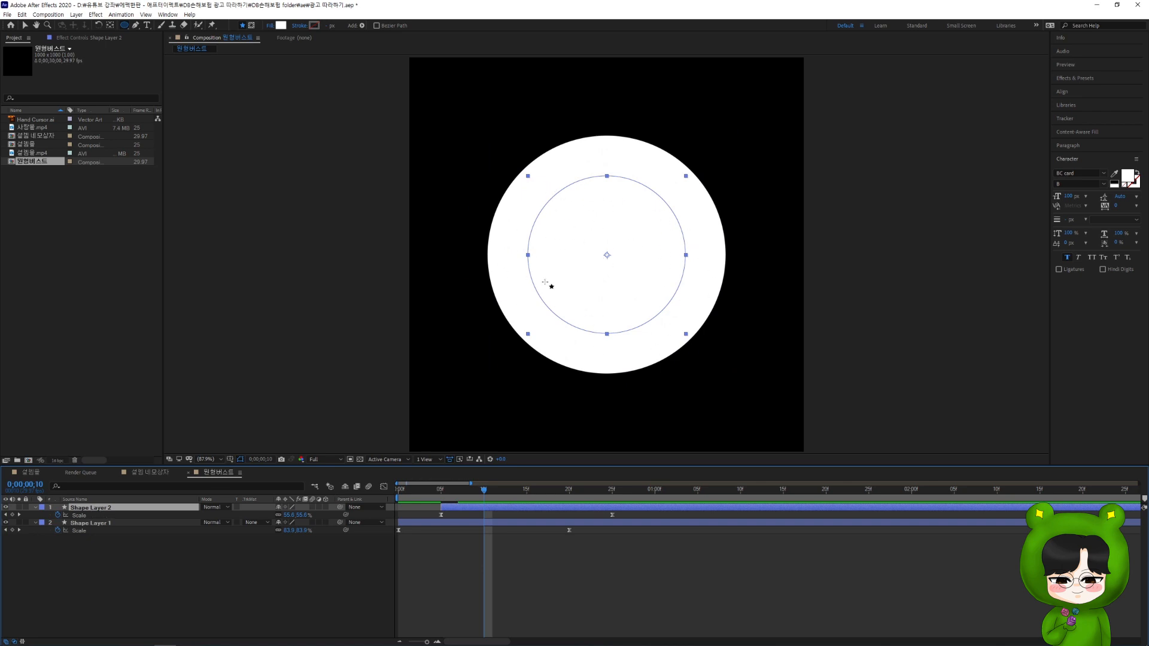
pyautogui.click(127, 522)
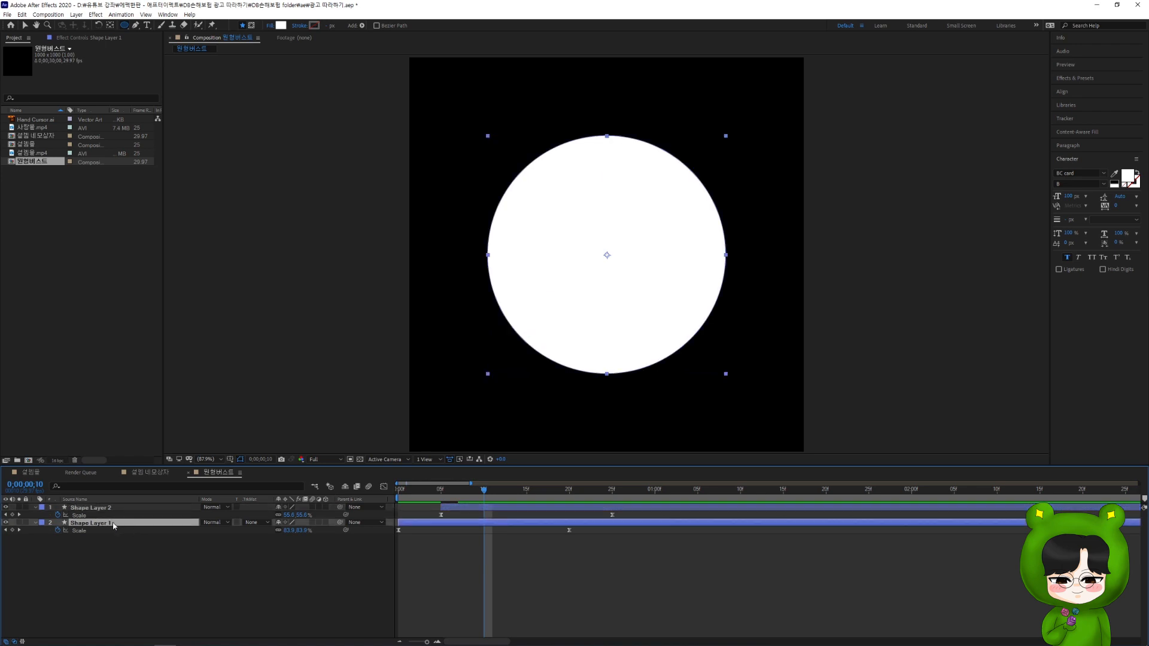
pyautogui.click(254, 522)
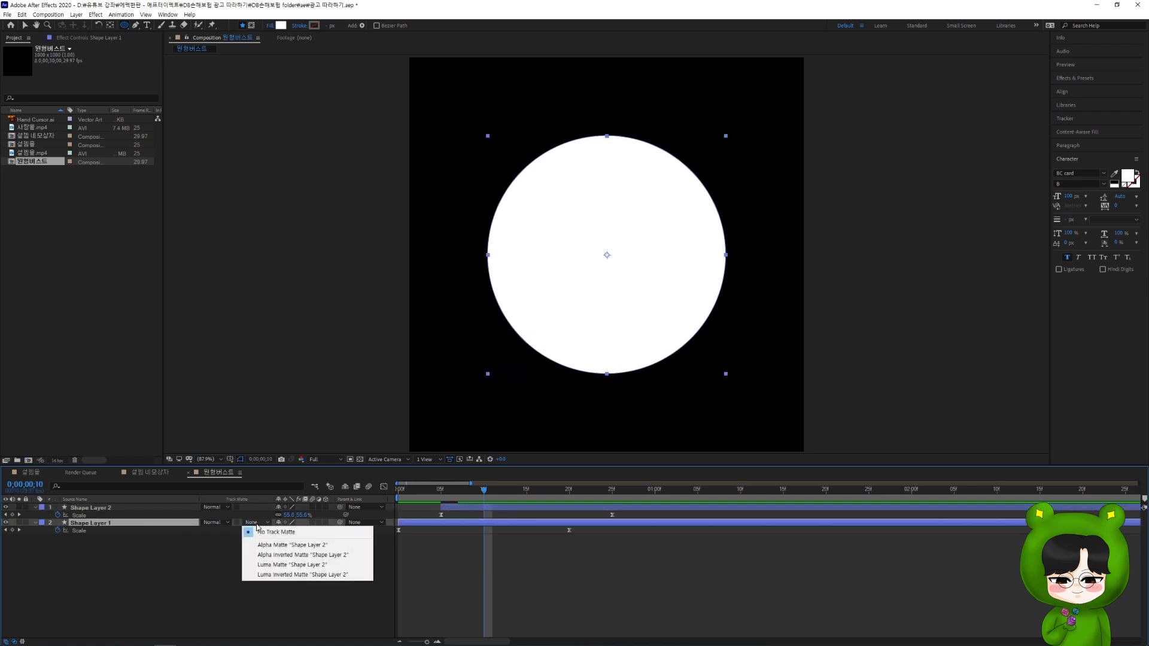
pyautogui.click(288, 555)
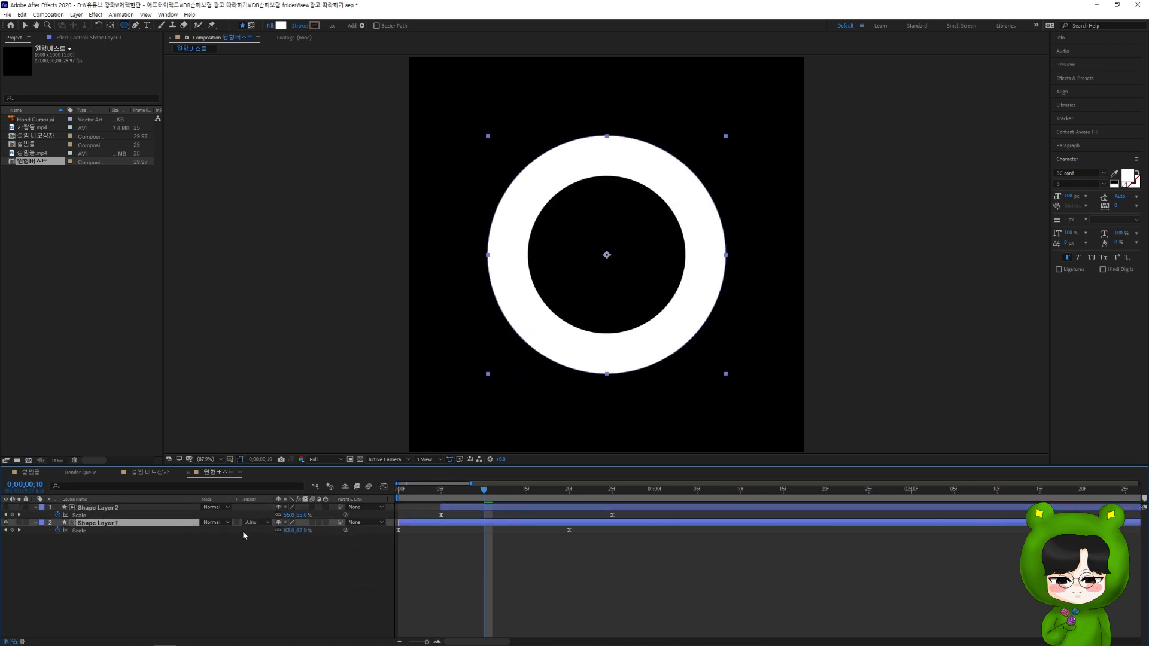
# Check the two matte layers and preview the circular burst animation from the start
pyautogui.click(102, 508)
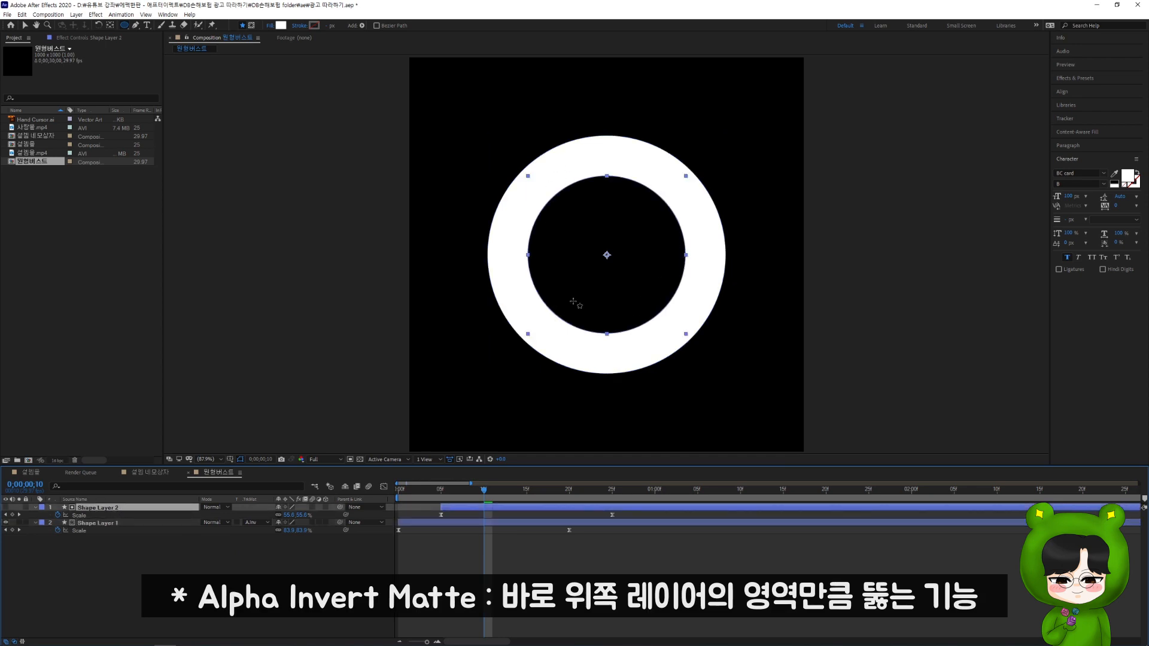
pyautogui.click(134, 524)
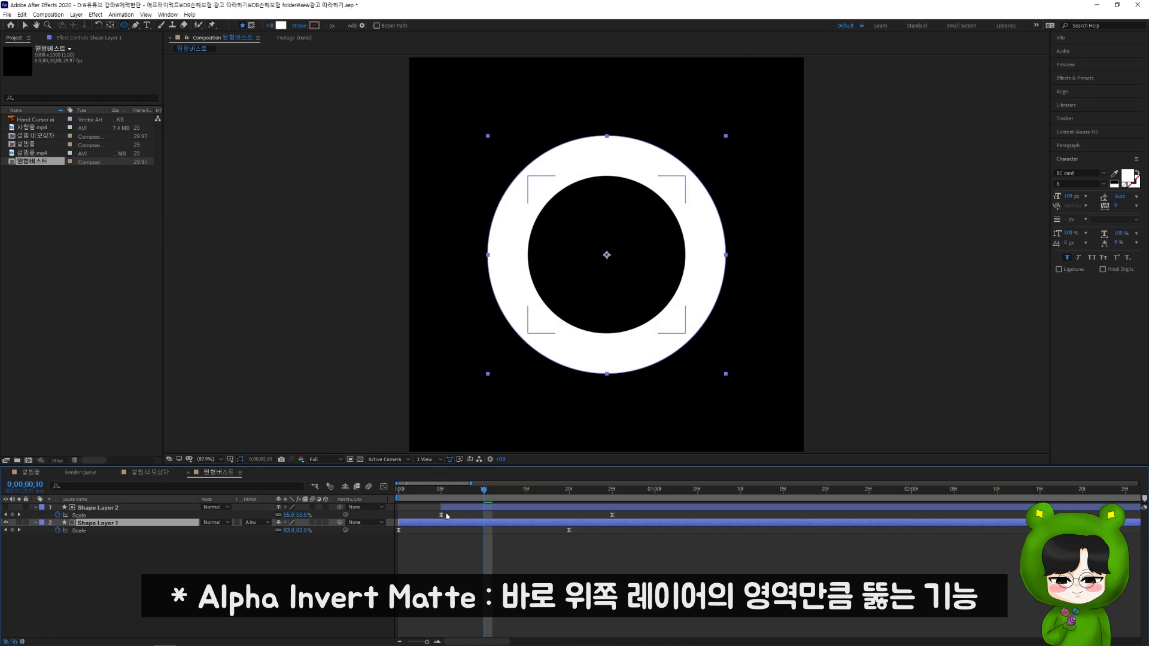
pyautogui.moveTo(453, 492); pyautogui.dragTo(372, 497)
pyautogui.press('space')
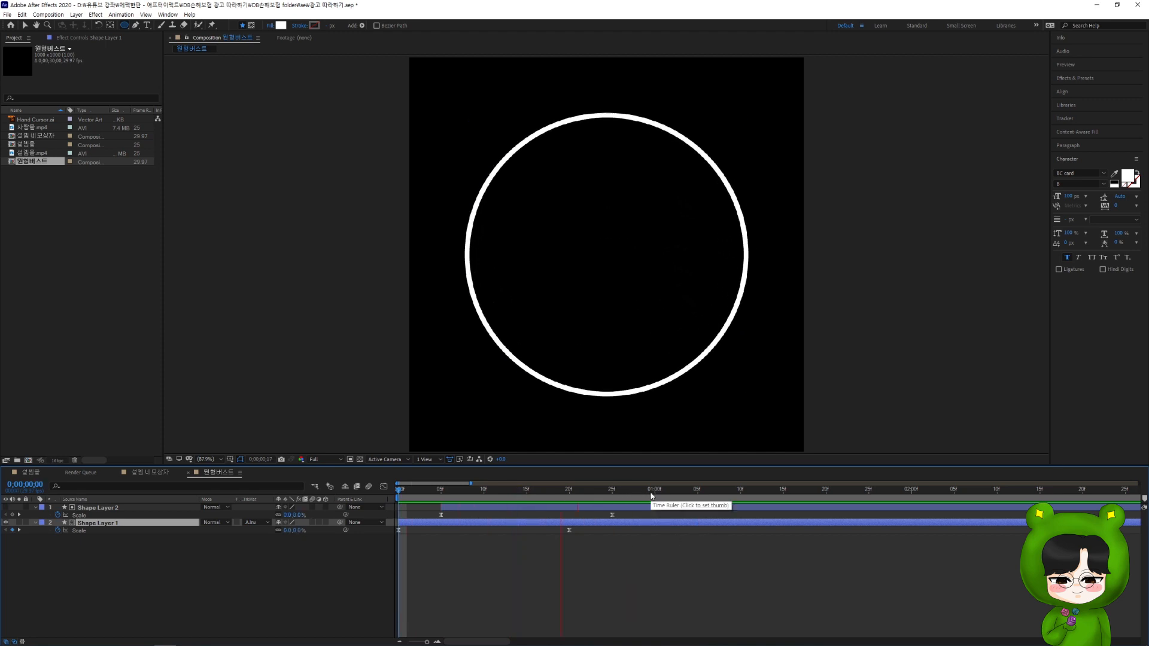
pyautogui.press('space')
pyautogui.click(620, 560)
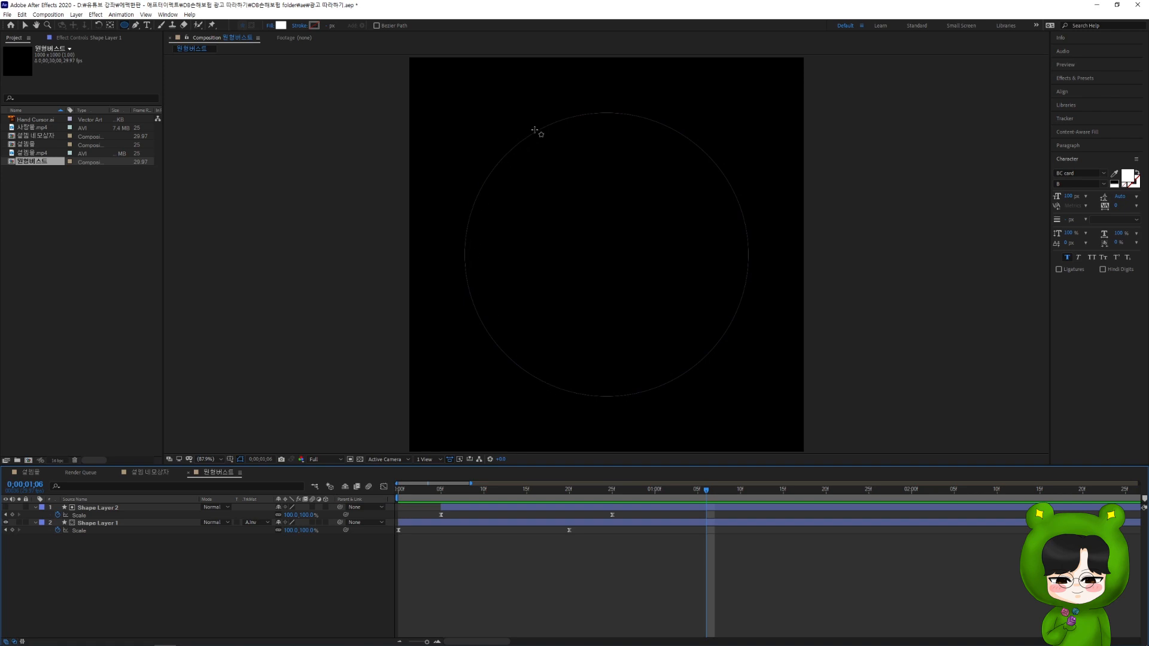
# Open Shape Layer 2's Scale value at 0;00;01;06, where the burst has ended
pyautogui.click(191, 514)
pyautogui.click(150, 507)
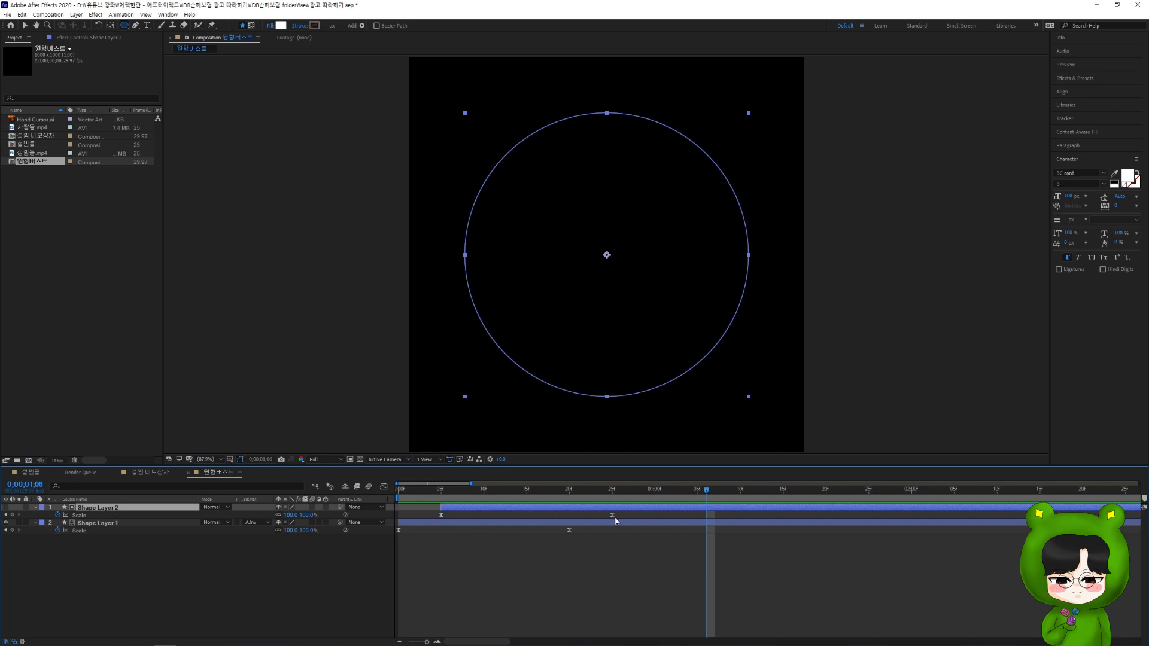
pyautogui.click(299, 515)
pyautogui.click(667, 584)
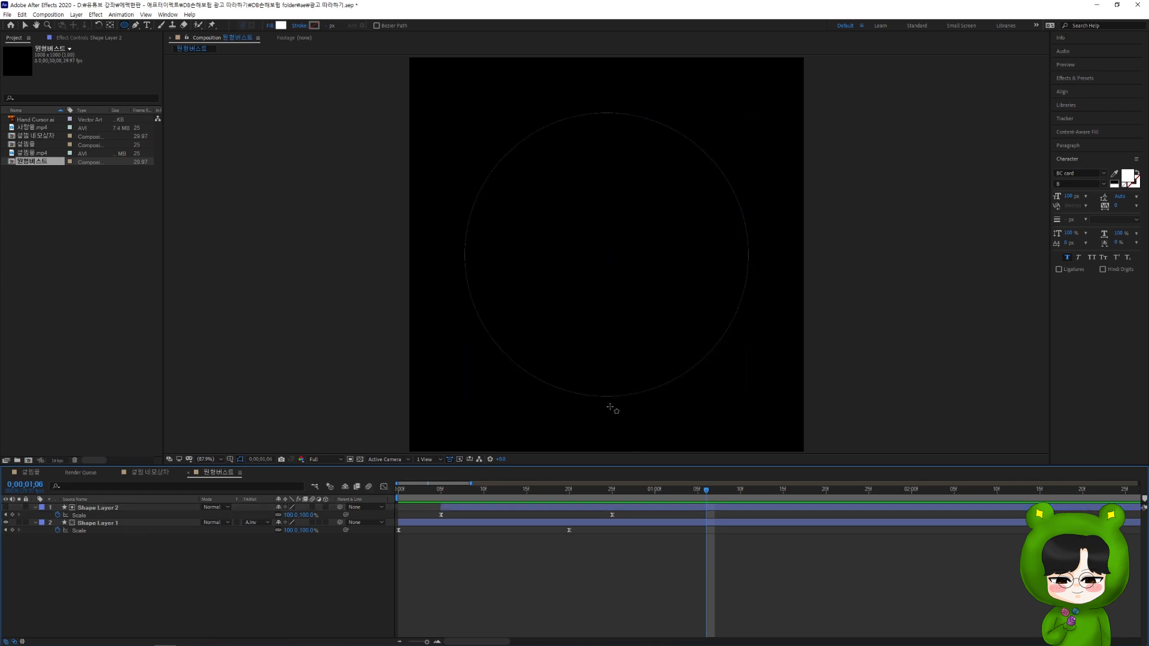
# Set the Scale of Shape Layer 2's last keyframe to 102% and preview the burst from the start
pyautogui.doubleClick(613, 515)
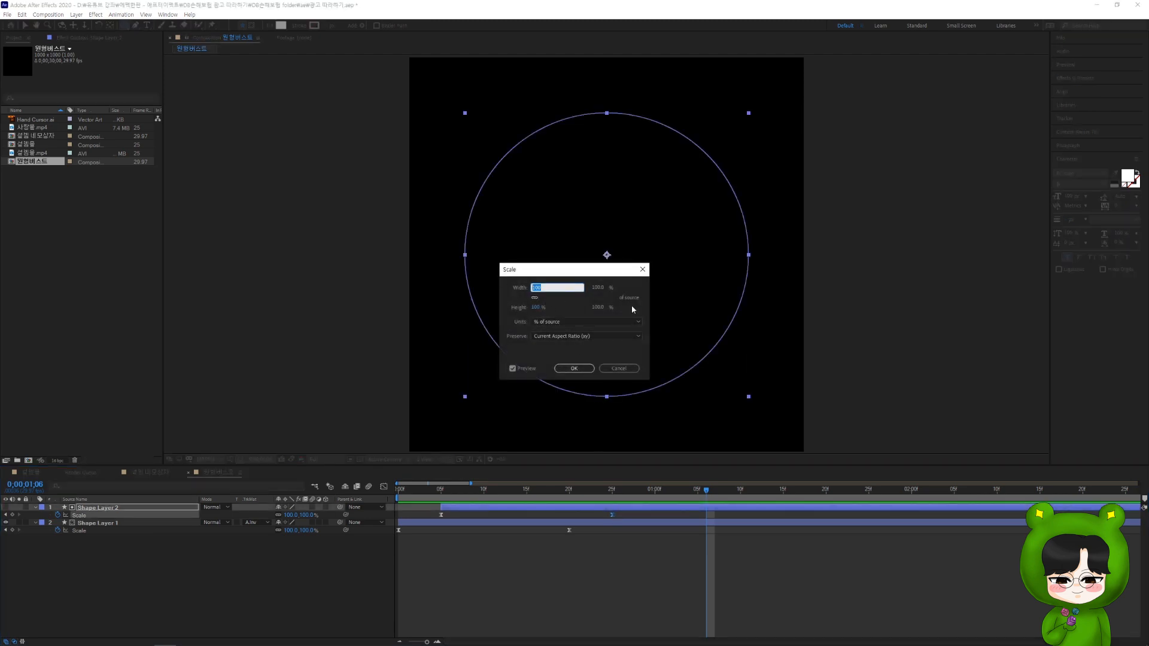
pyautogui.write('1')
pyautogui.press('Return')
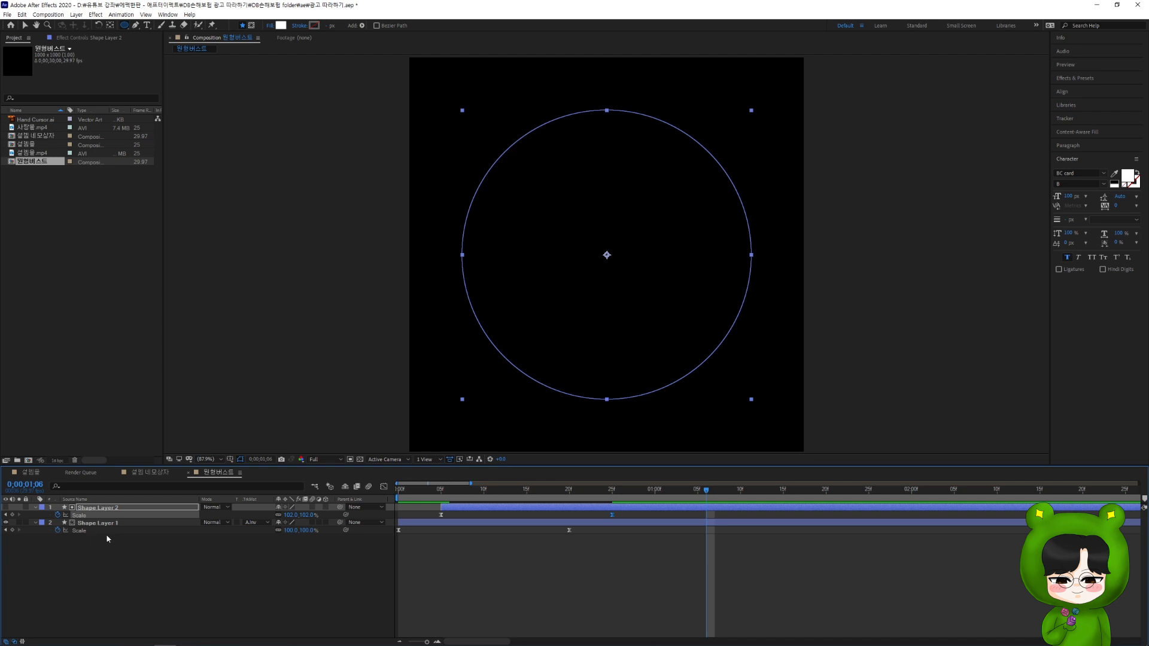
pyautogui.click(502, 540)
pyautogui.press('space')
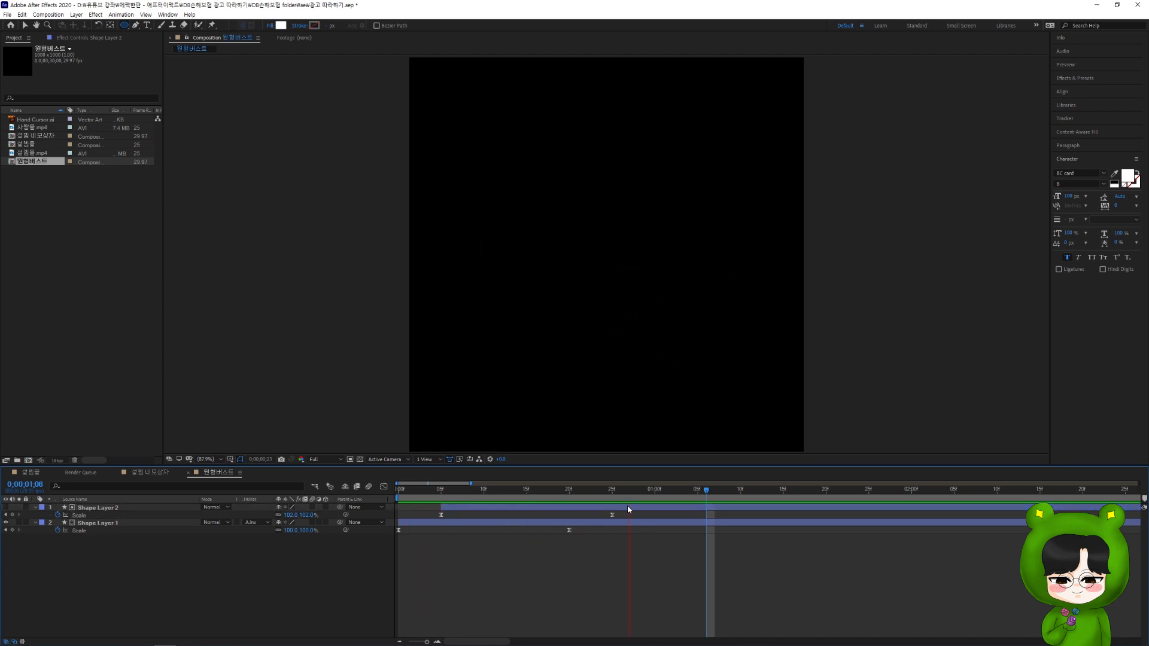
pyautogui.press('space')
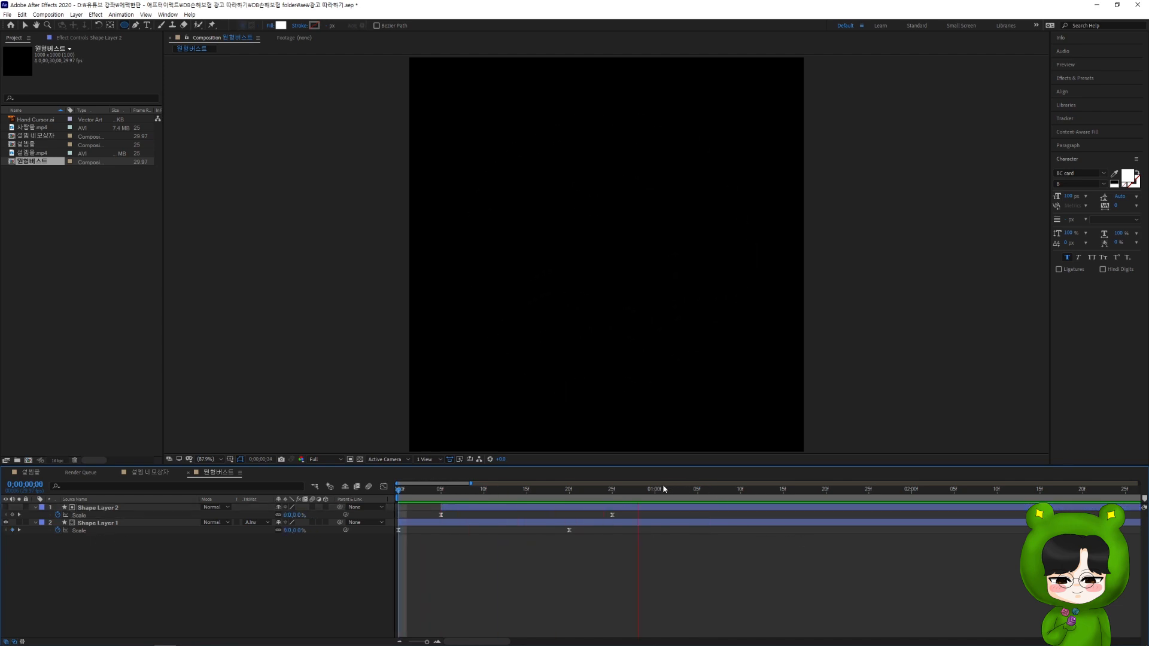
pyautogui.press('Home')
pyautogui.press('space')
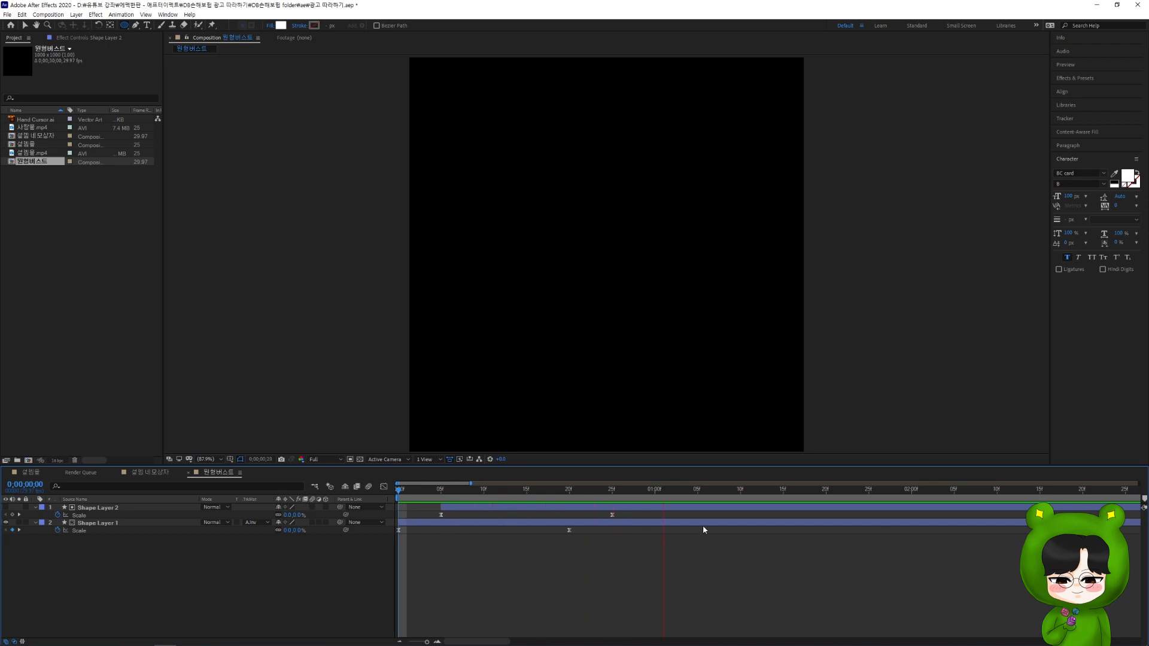
pyautogui.press('space')
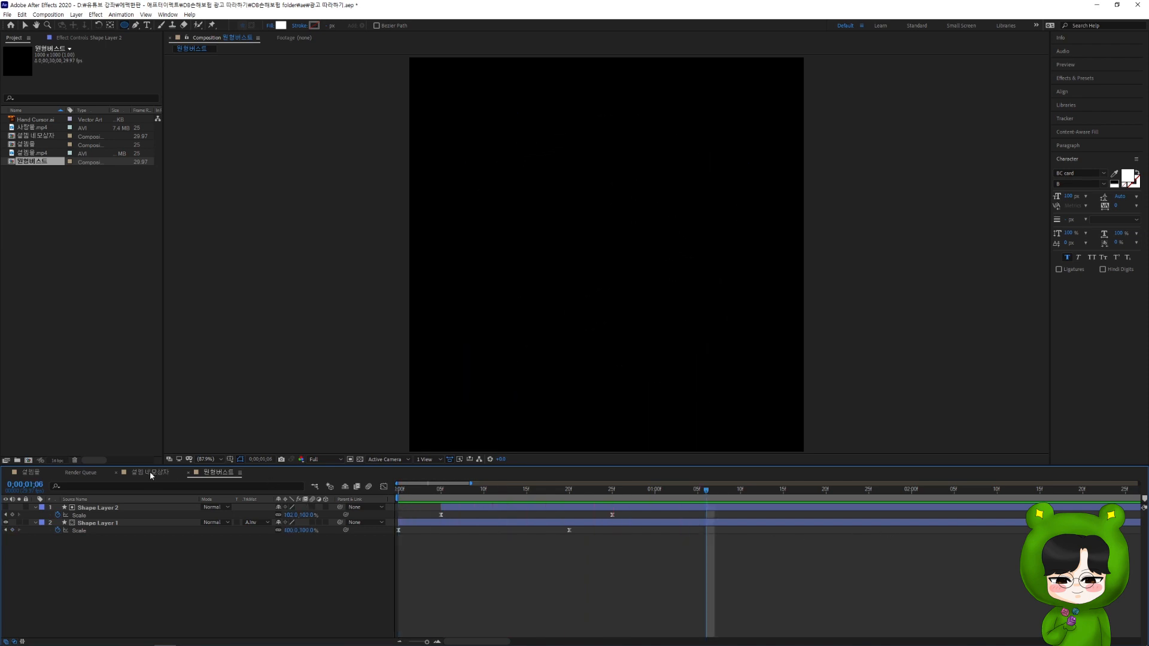
# Place the 원형버스트 composition over the hand cursor in the 설렘 네모상자 composition and scale it down to about one third
pyautogui.click(150, 473)
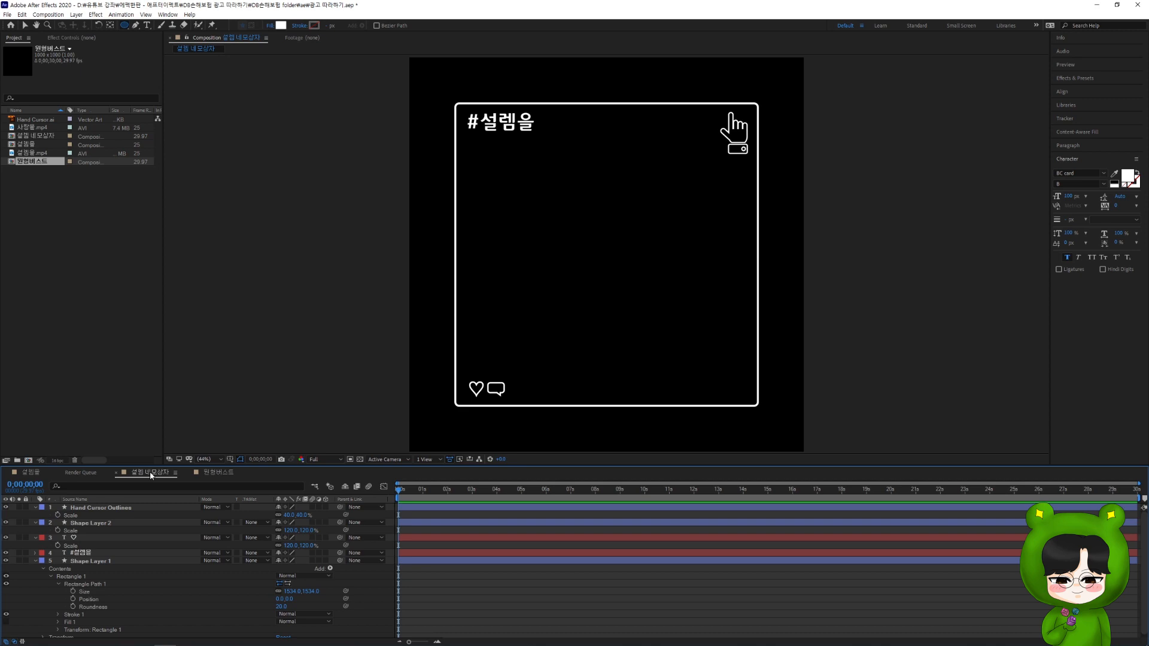
pyautogui.click(22, 14)
pyautogui.click(49, 4)
pyautogui.click(26, 25)
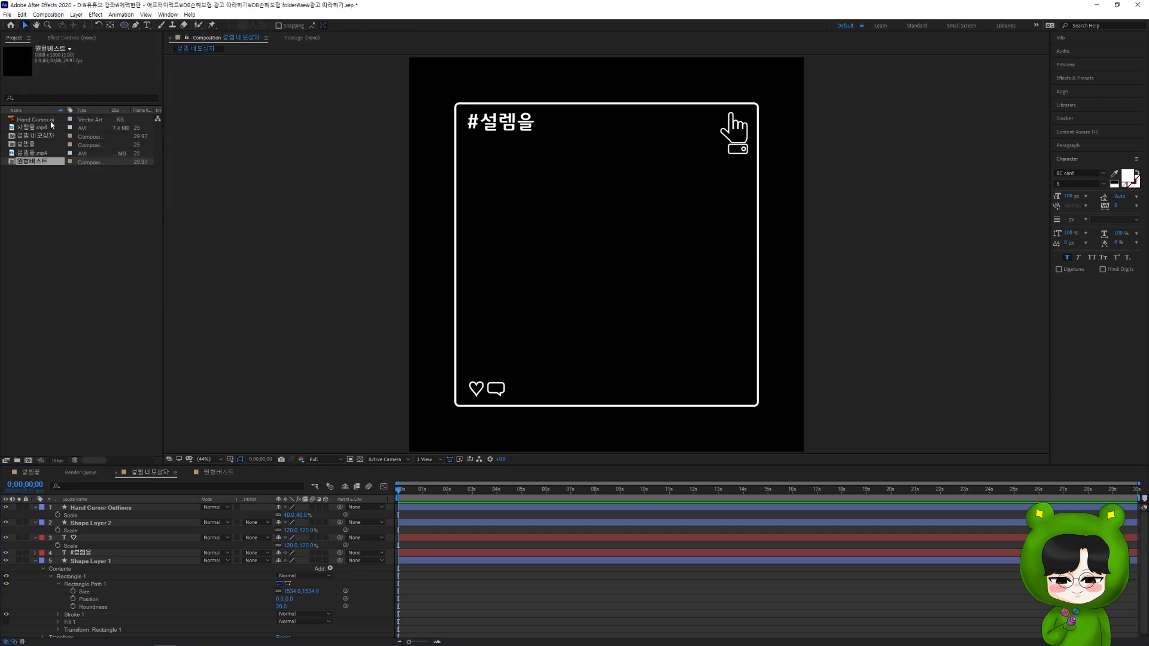
pyautogui.click(34, 136)
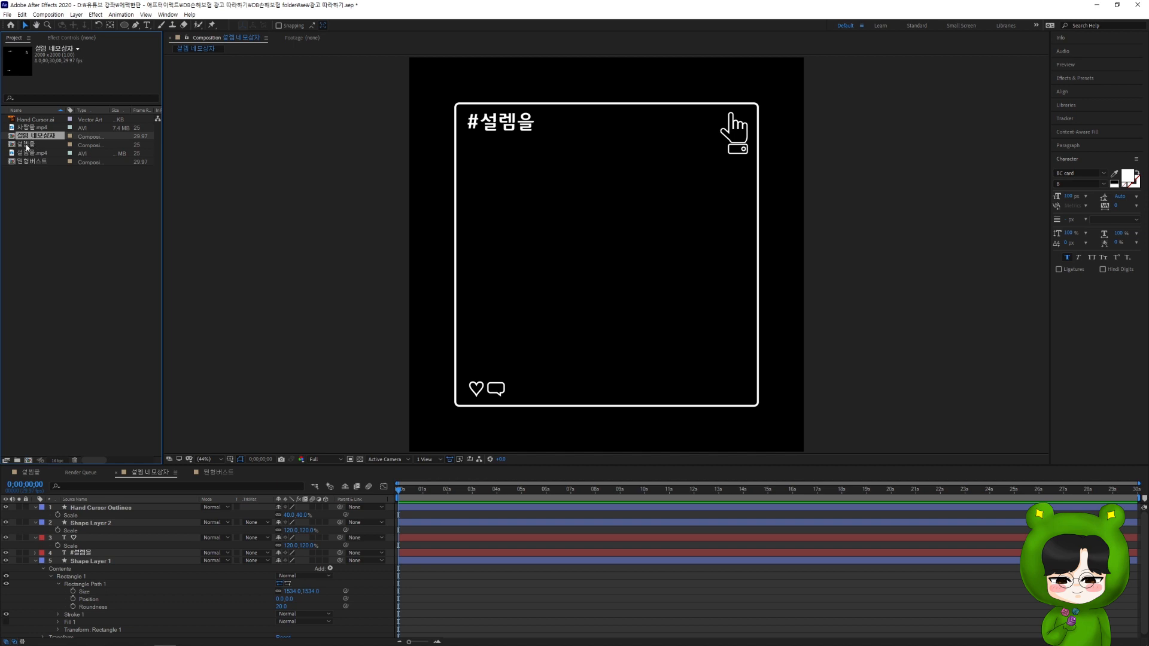
pyautogui.moveTo(33, 160); pyautogui.dragTo(737, 137)
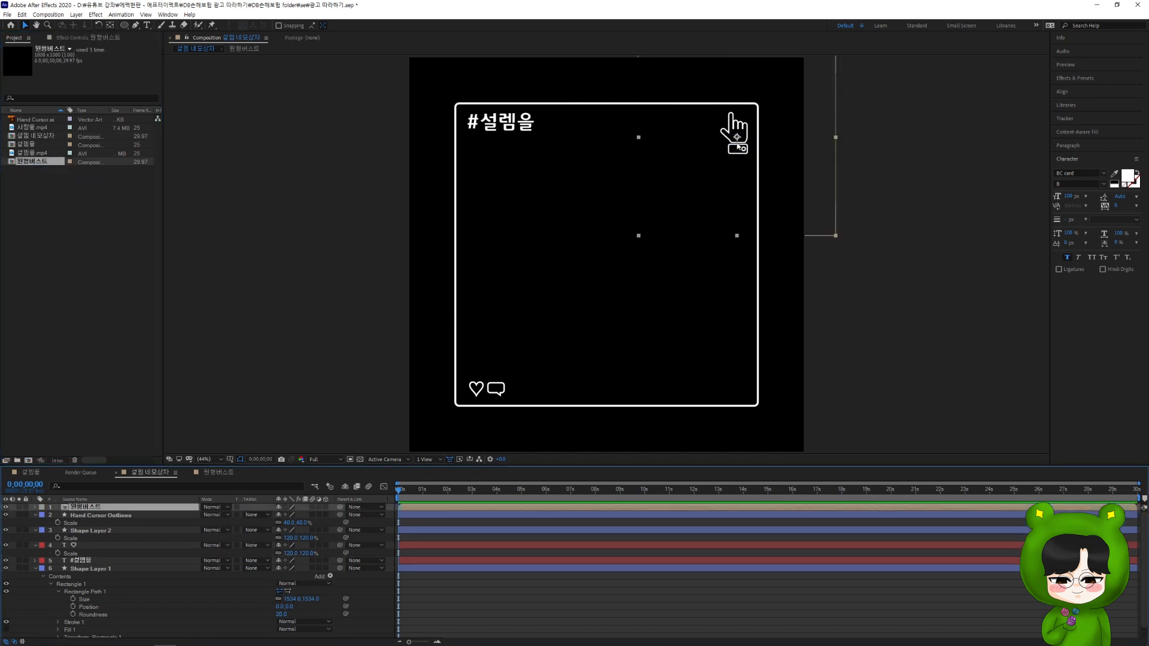
pyautogui.moveTo(404, 490)
pyautogui.mouseDown()
pyautogui.moveTo(425, 489)
pyautogui.moveTo(408, 490)
pyautogui.mouseUp()
pyautogui.moveTo(835, 238); pyautogui.dragTo(770, 207)
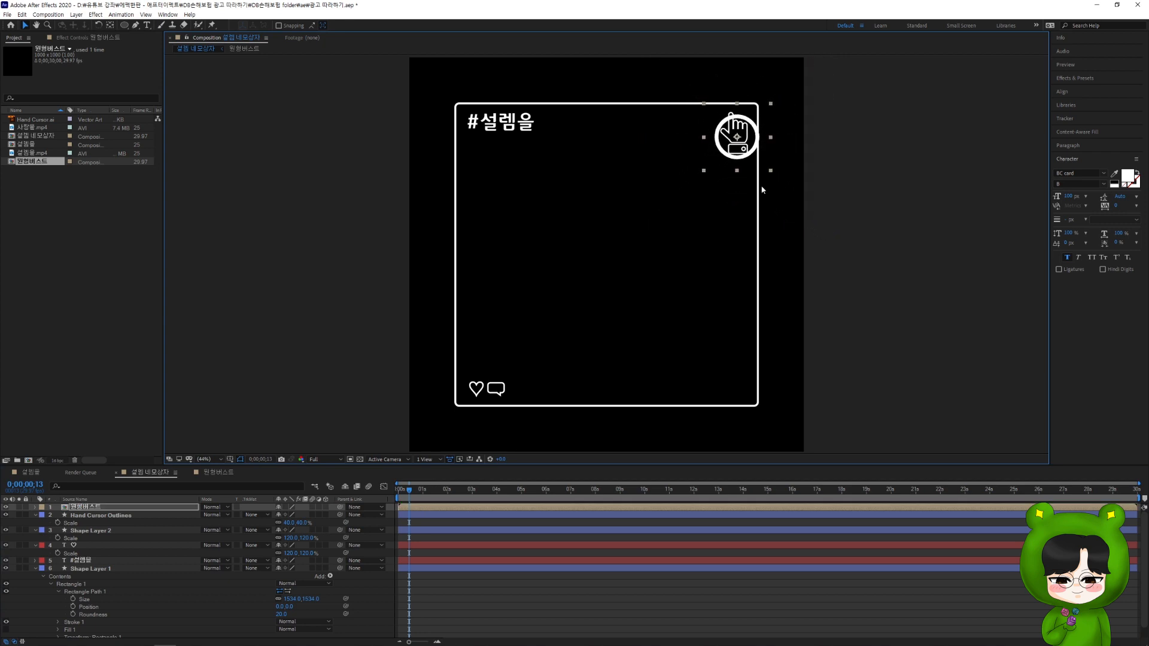
# Apply Gaussian Blur to the 원형버스트 layer with Blurriness set to 100
pyautogui.click(1076, 78)
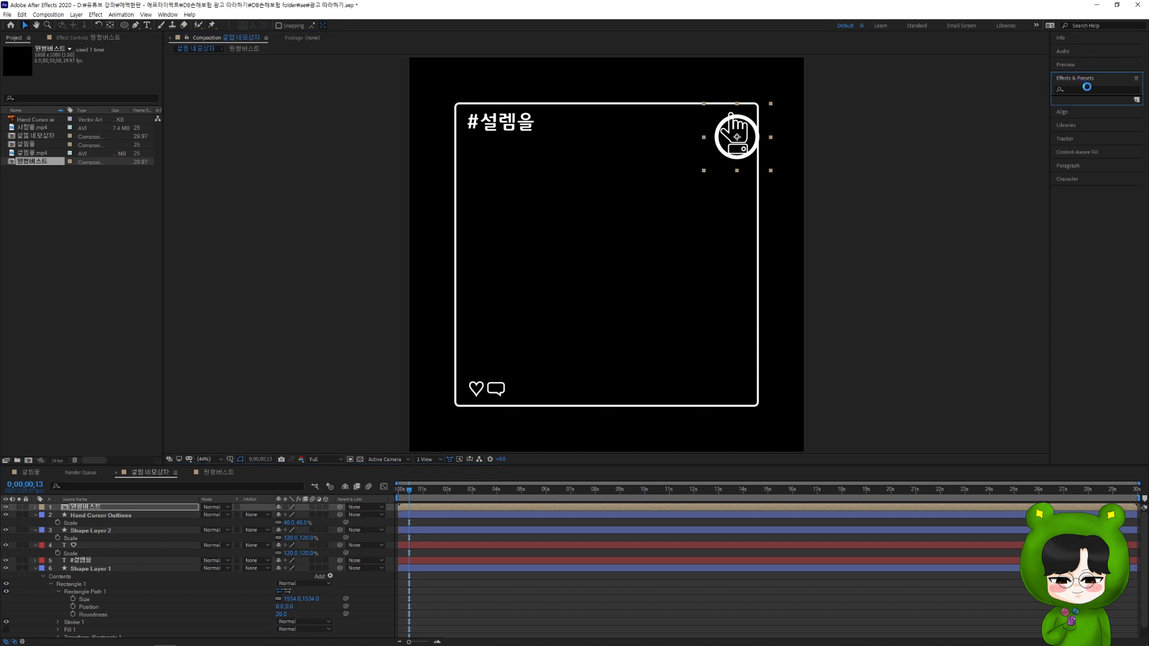
pyautogui.click(1087, 88)
pyautogui.write('ga')
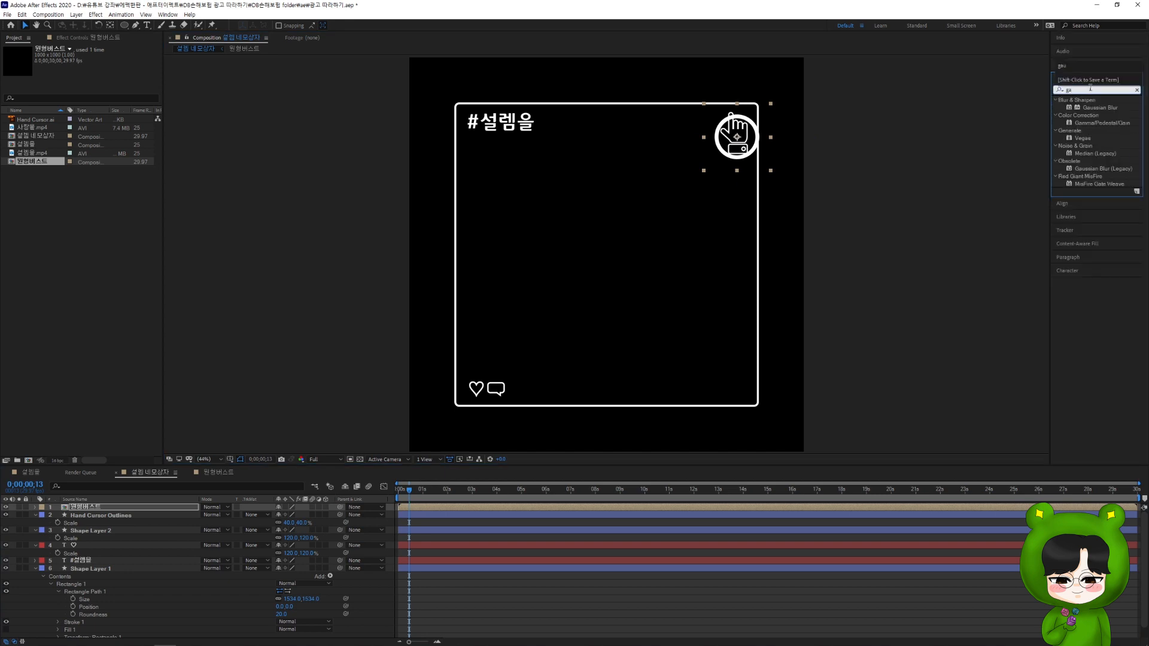
pyautogui.write('u')
pyautogui.doubleClick(1101, 107)
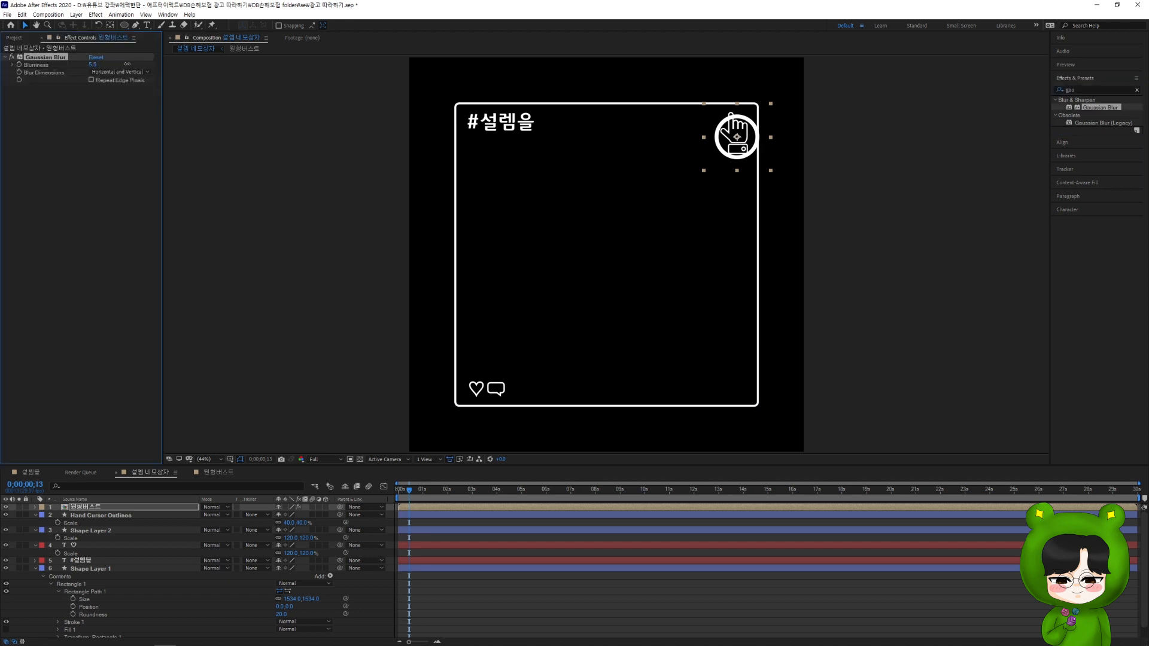
pyautogui.click(94, 64)
pyautogui.write('100')
pyautogui.press('Return')
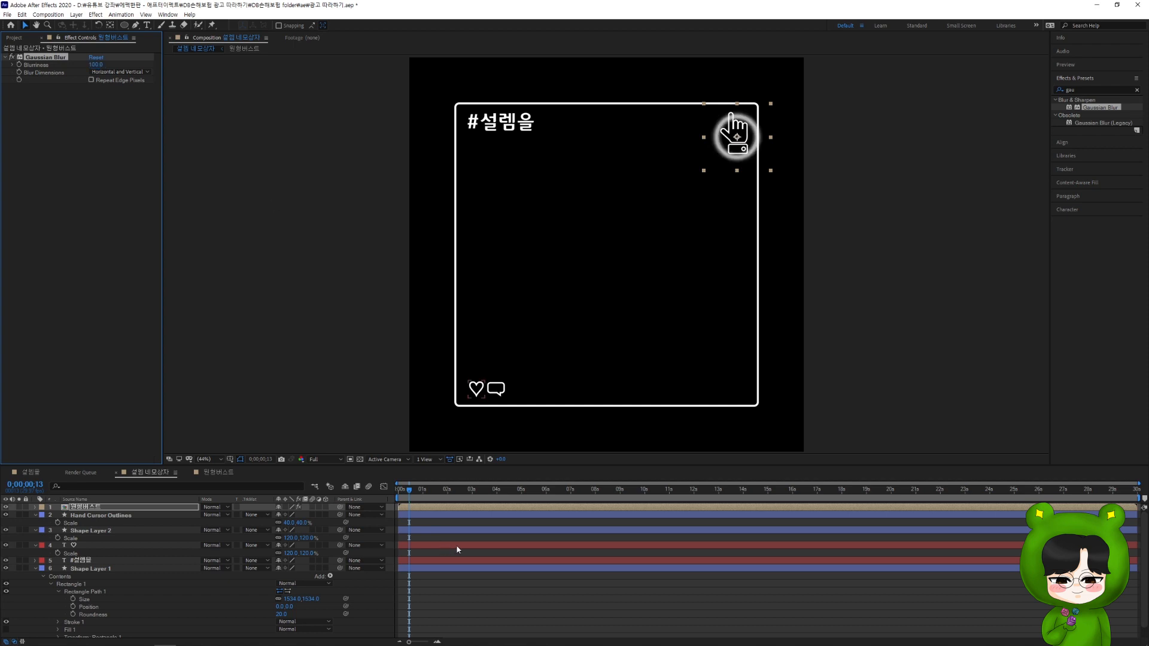
# Preview the blurred burst around the hand cursor repeatedly from the start of the timeline
pyautogui.press('space')
pyautogui.moveTo(410, 491); pyautogui.dragTo(357, 503)
pyautogui.press('space')
pyautogui.moveTo(422, 491); pyautogui.dragTo(363, 503)
pyautogui.press('space')
pyautogui.moveTo(457, 492); pyautogui.dragTo(354, 500)
pyautogui.press('space')
pyautogui.press('space')
pyautogui.press('space')
pyautogui.press('space')
pyautogui.press('space')
pyautogui.click(418, 491)
pyautogui.moveTo(427, 497)
pyautogui.mouseDown()
pyautogui.moveTo(409, 494)
pyautogui.moveTo(407, 507)
pyautogui.mouseUp()
# Enable Time Remapping on the 원형버스트 layer, keeping keyframes only at the start and at 0;00;01;00
pyautogui.rightClick(408, 511)
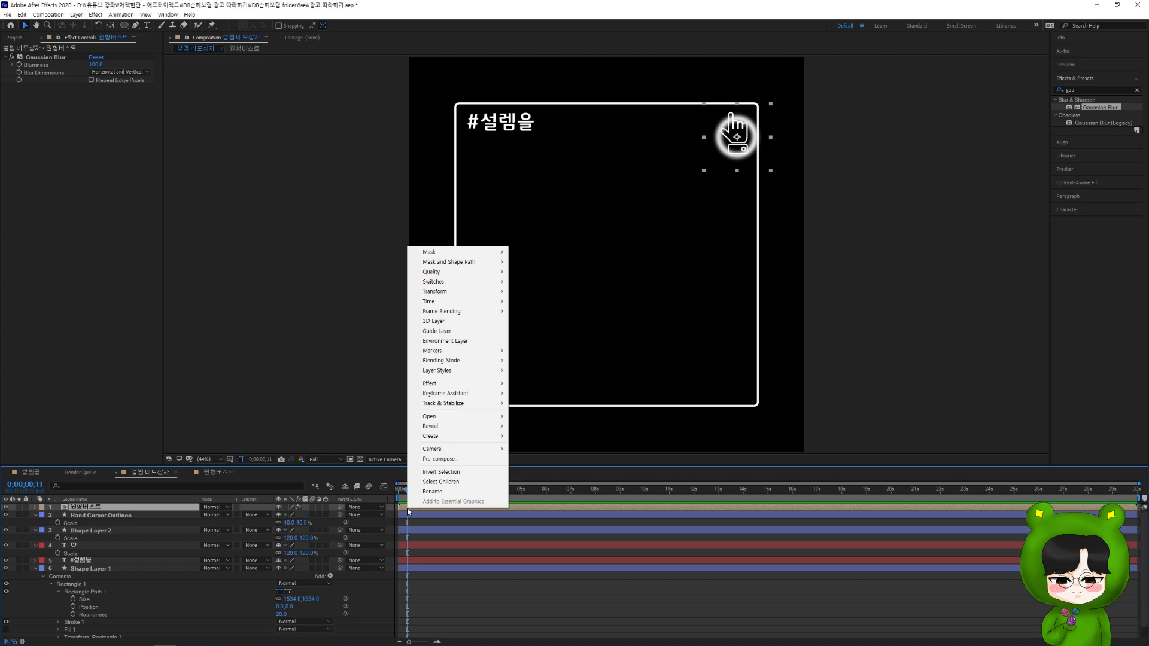
pyautogui.moveTo(496, 305)
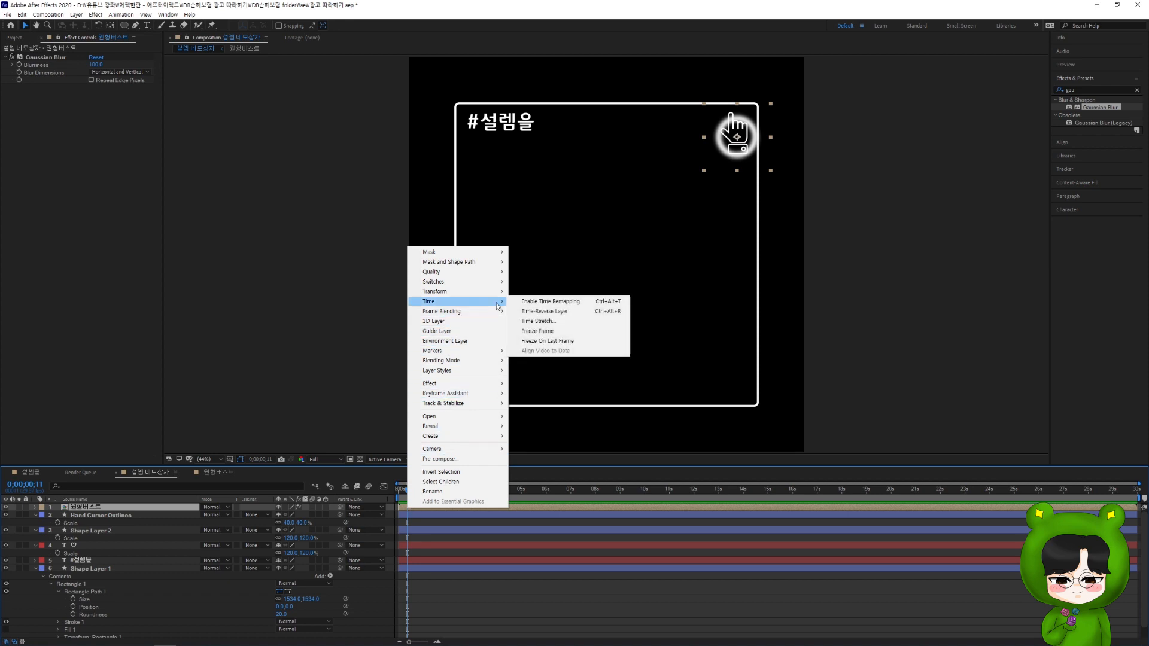
pyautogui.click(567, 302)
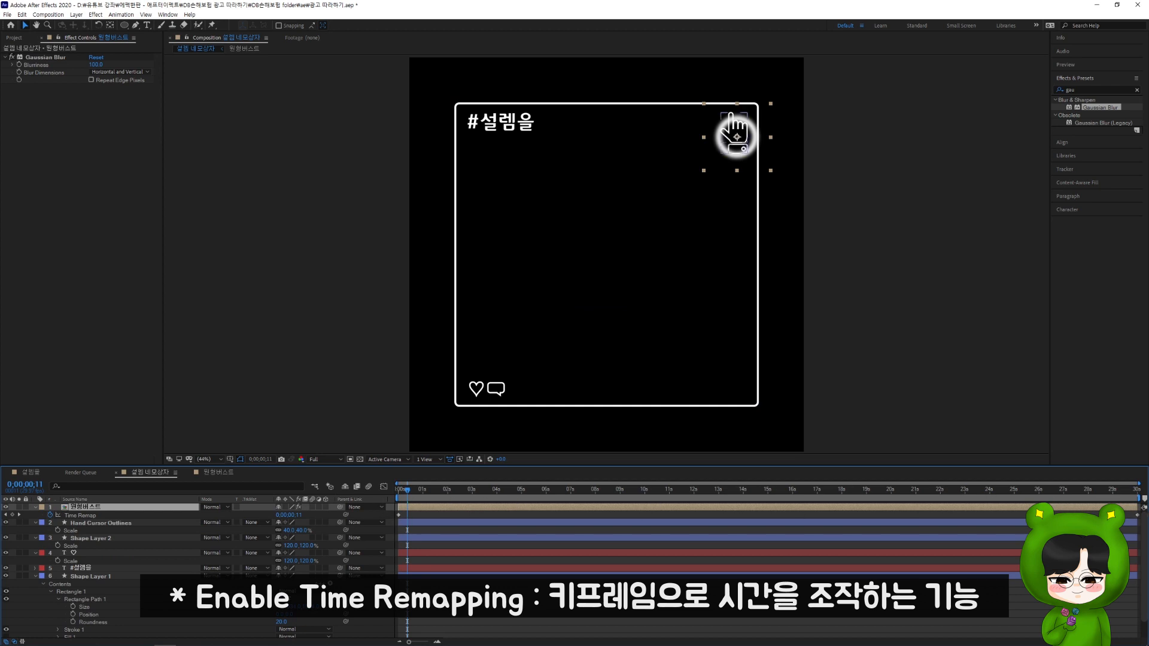
pyautogui.moveTo(407, 491); pyautogui.dragTo(424, 493)
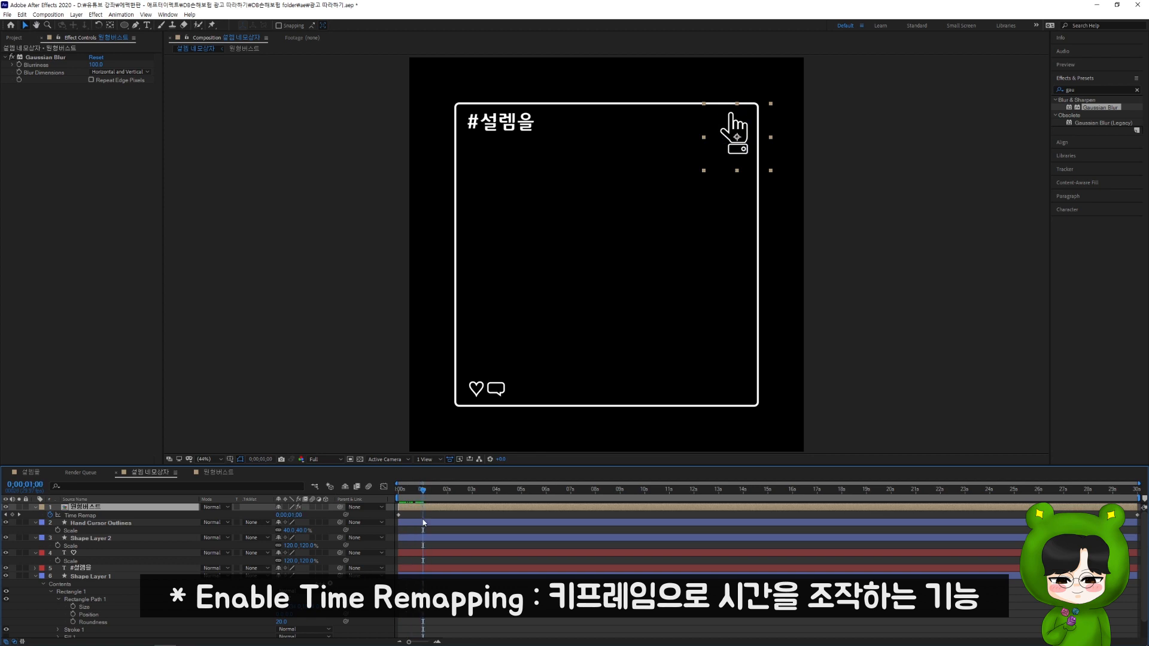
pyautogui.click(12, 514)
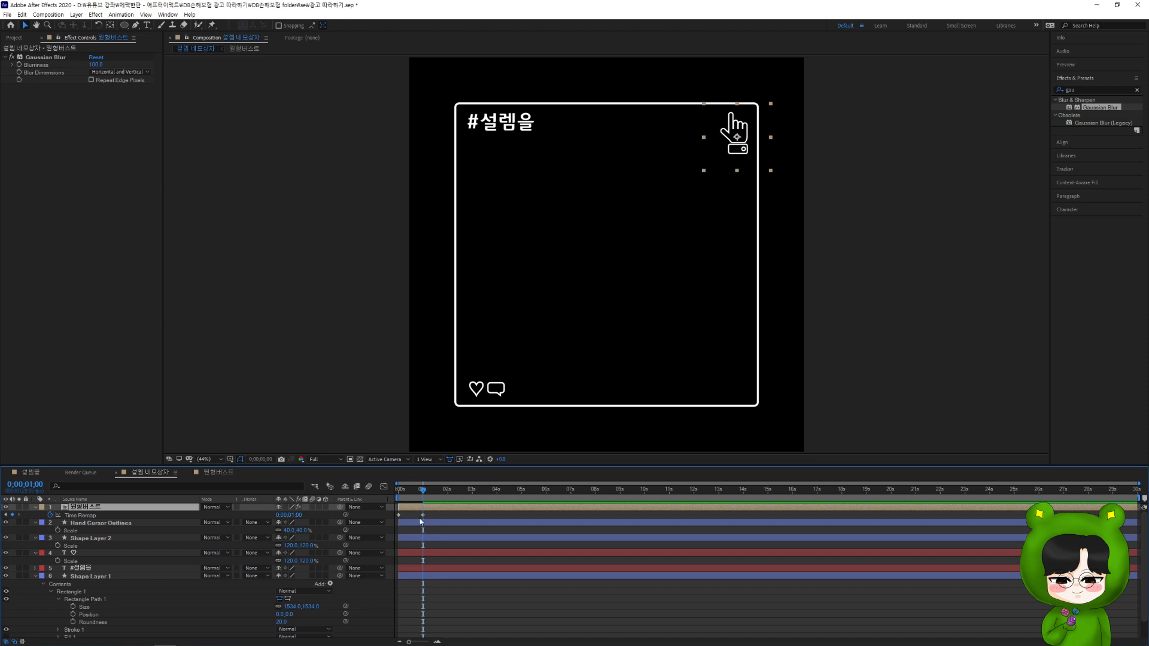
# Add the expression loopOut() to the 원형버스트 layer's Time Remap property and preview the repeating burst
pyautogui.keyDown('alt'); pyautogui.click(50, 515); pyautogui.keyUp('alt')
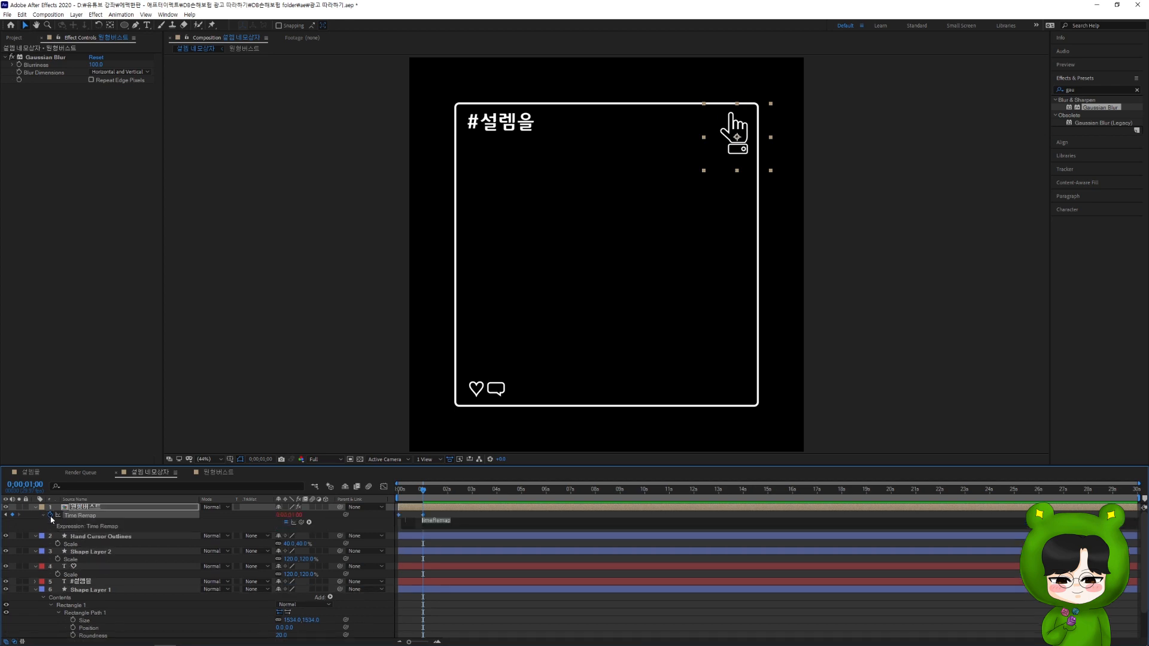
pyautogui.write('loopOut(')
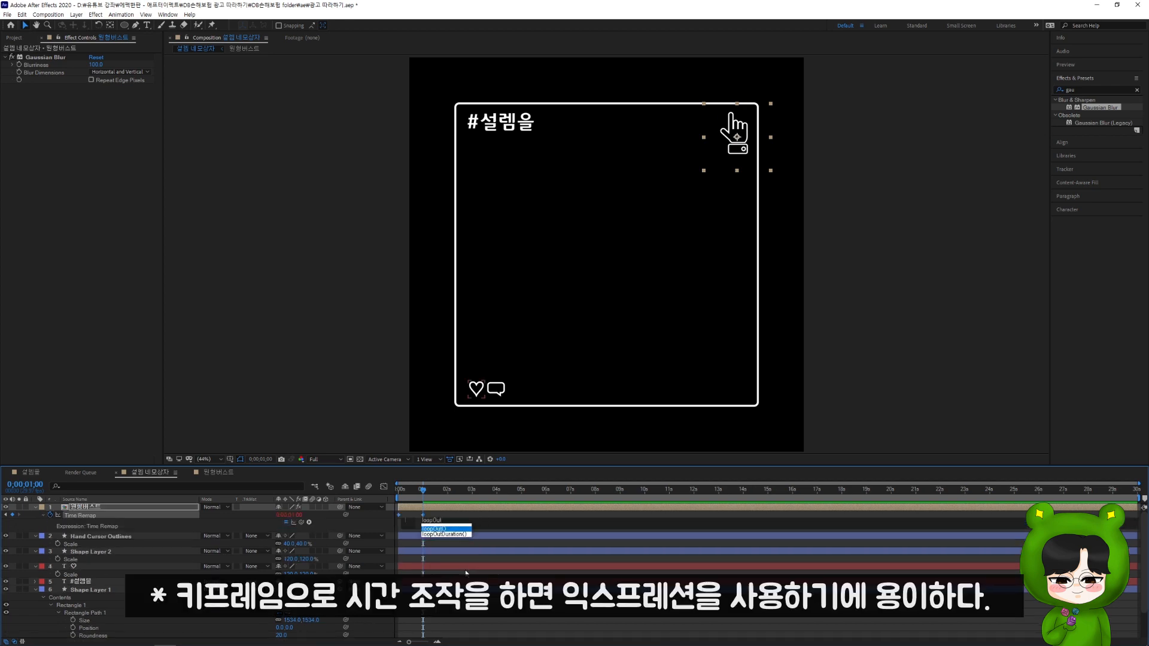
pyautogui.press('Return')
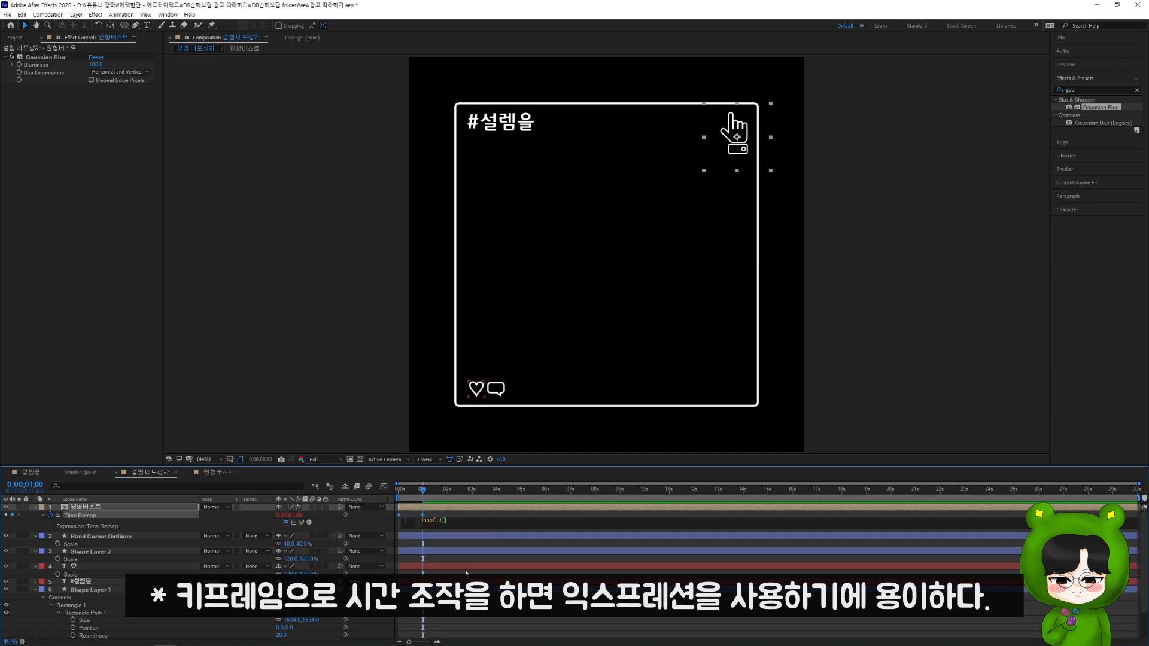
pyautogui.press('KP_Enter')
pyautogui.press('space')
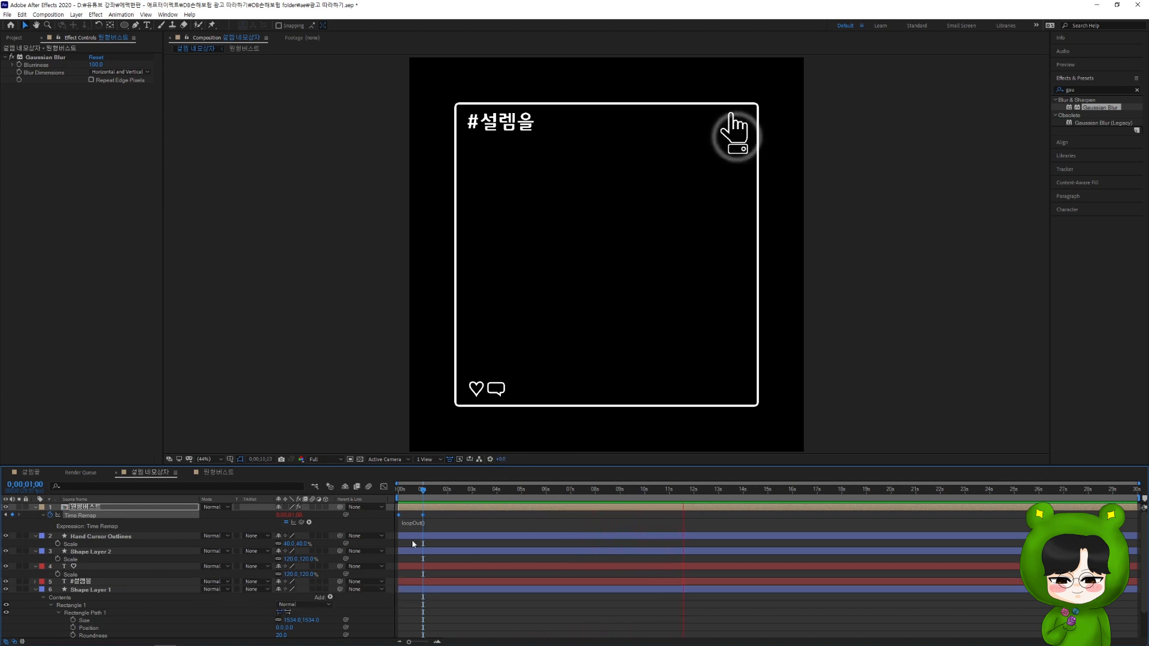
pyautogui.press('space')
# Copy the Time Remap keyframe at 0;00;01;00 to 0;00;01;10 and preview the longer pause between bursts
pyautogui.press('=')
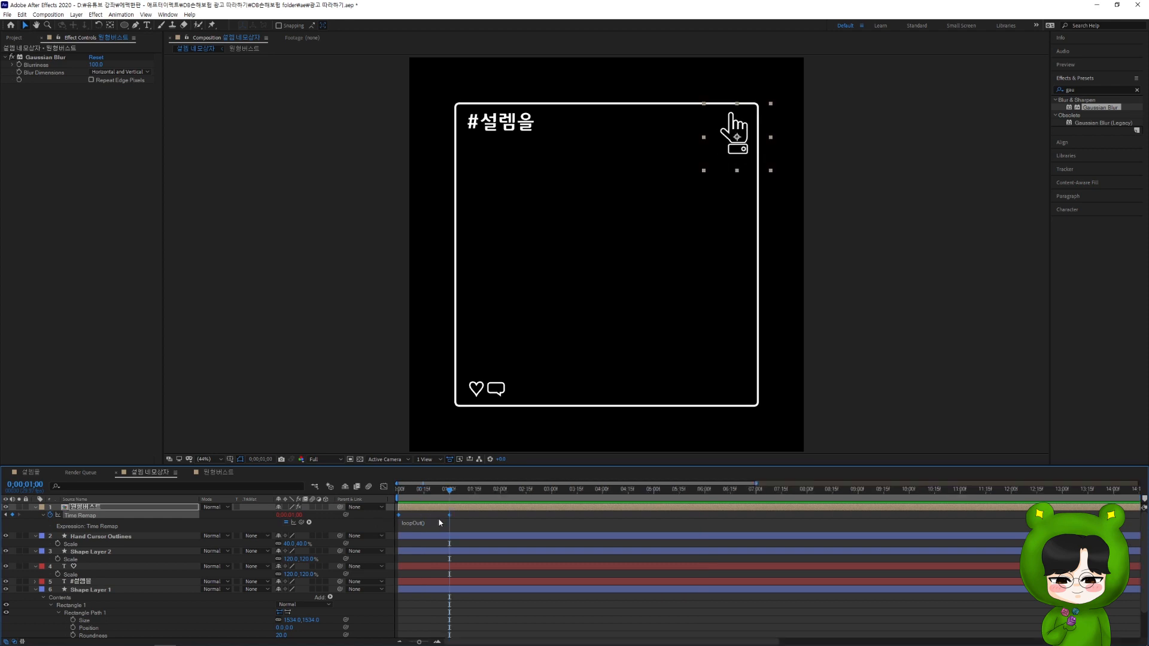
pyautogui.click(439, 523)
pyautogui.moveTo(450, 489); pyautogui.dragTo(465, 491)
pyautogui.click(462, 524)
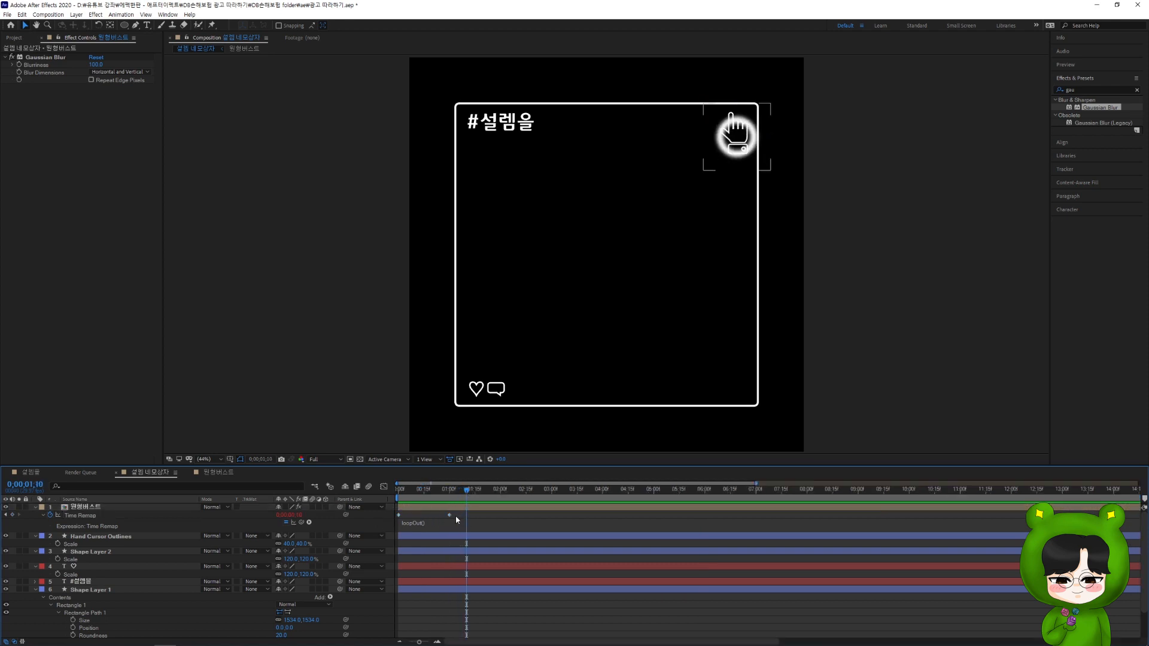
pyautogui.click(448, 515)
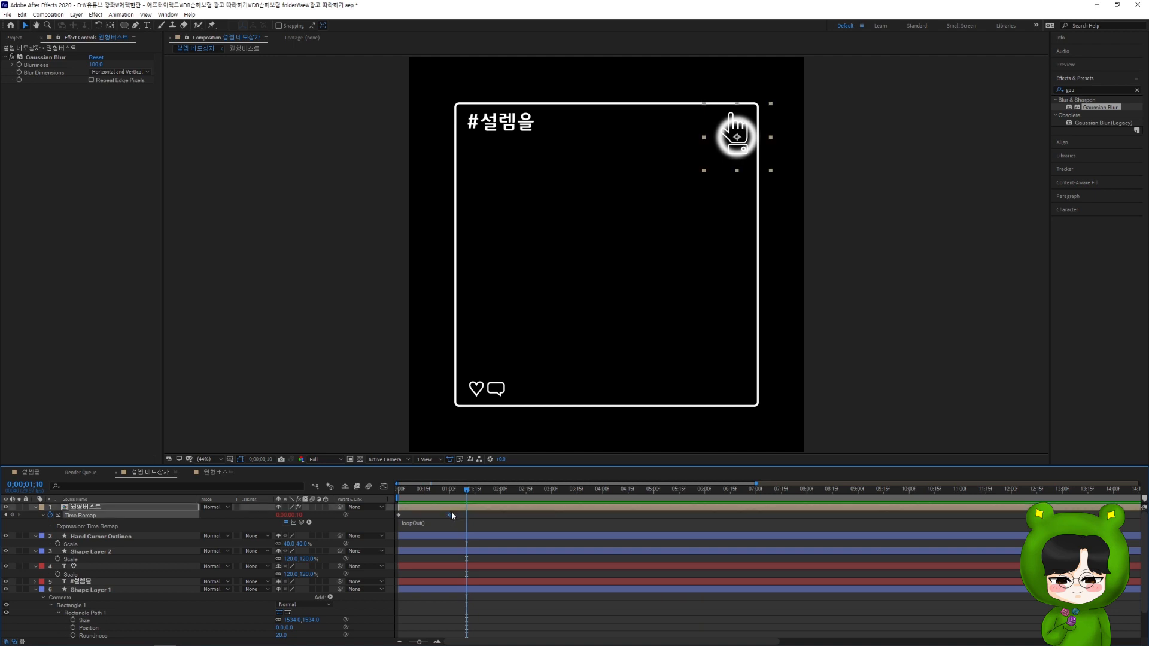
pyautogui.hotkey('ctrl', 'v')
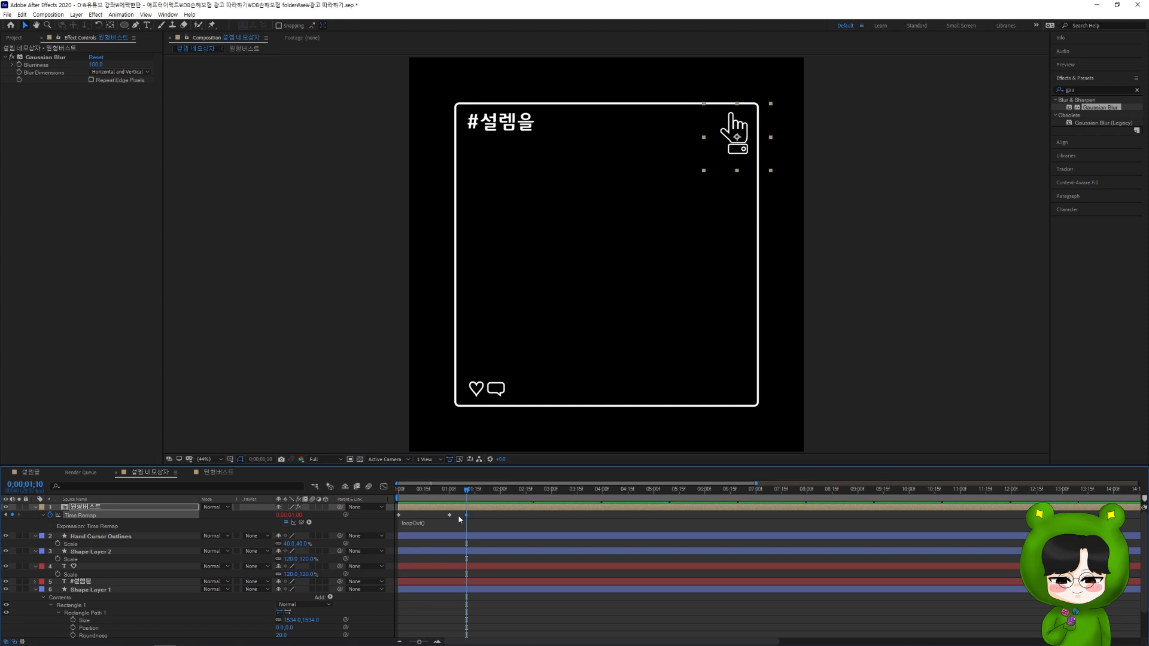
pyautogui.press('space')
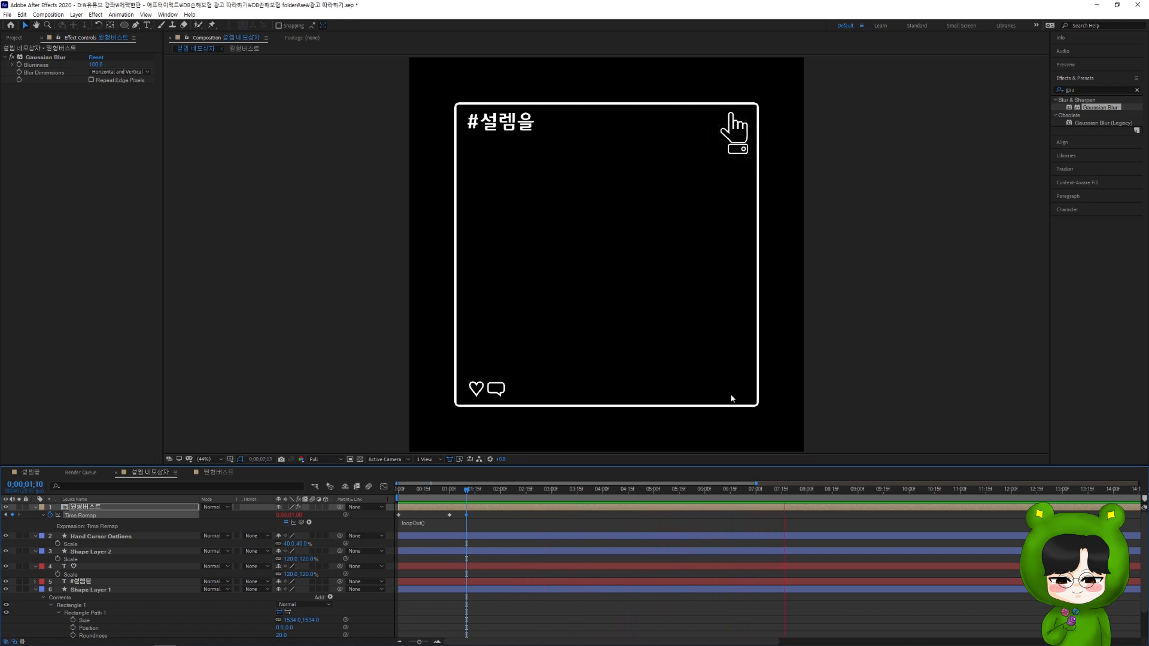
pyautogui.press('space')
# At 0;00;01;20, apply the Fill effect to the 원형버스트 layer and set its color to light green
pyautogui.moveTo(828, 492); pyautogui.dragTo(475, 507)
pyautogui.click(475, 506)
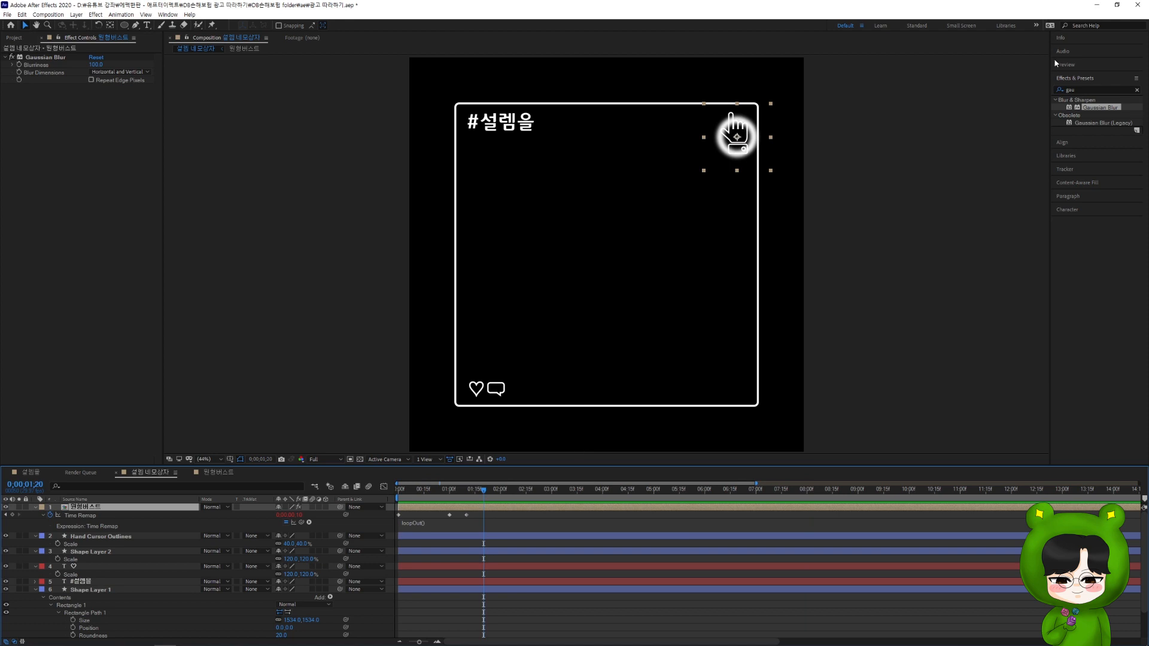
pyautogui.doubleClick(1085, 89)
pyautogui.write('fill')
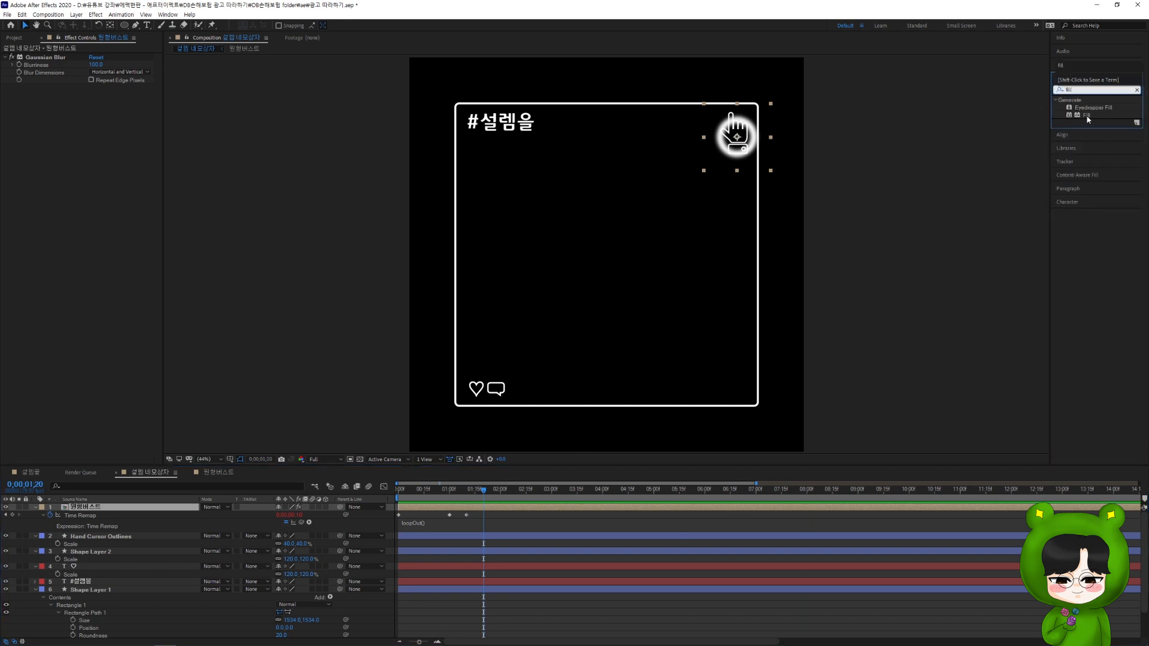
pyautogui.moveTo(1086, 114); pyautogui.dragTo(139, 120)
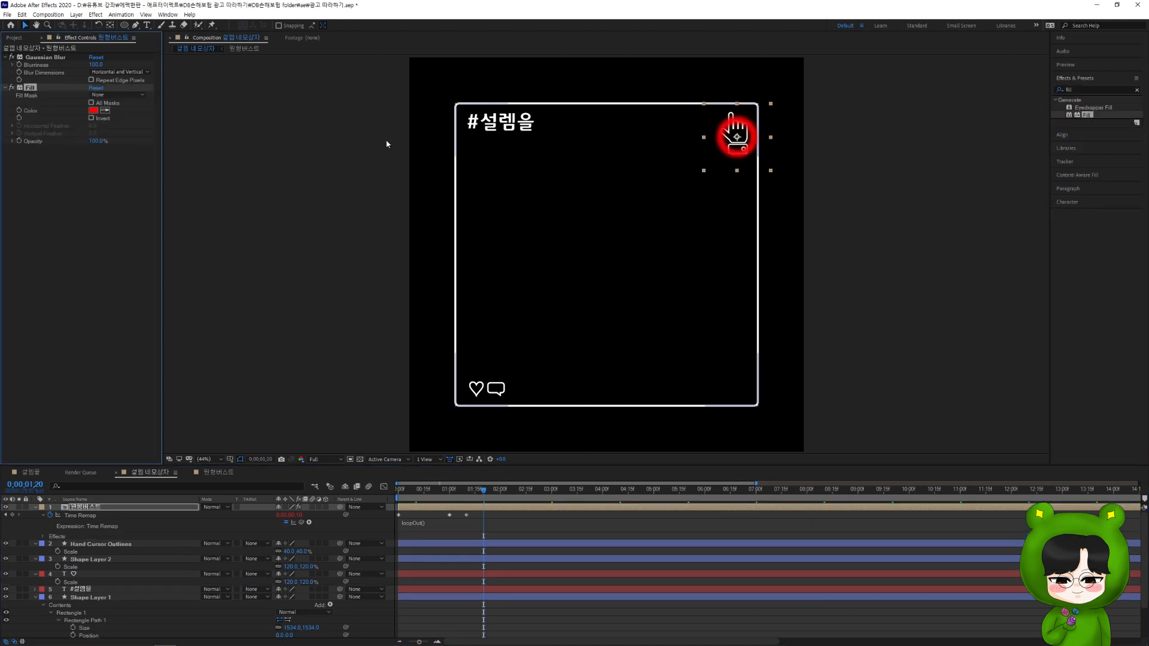
pyautogui.click(93, 111)
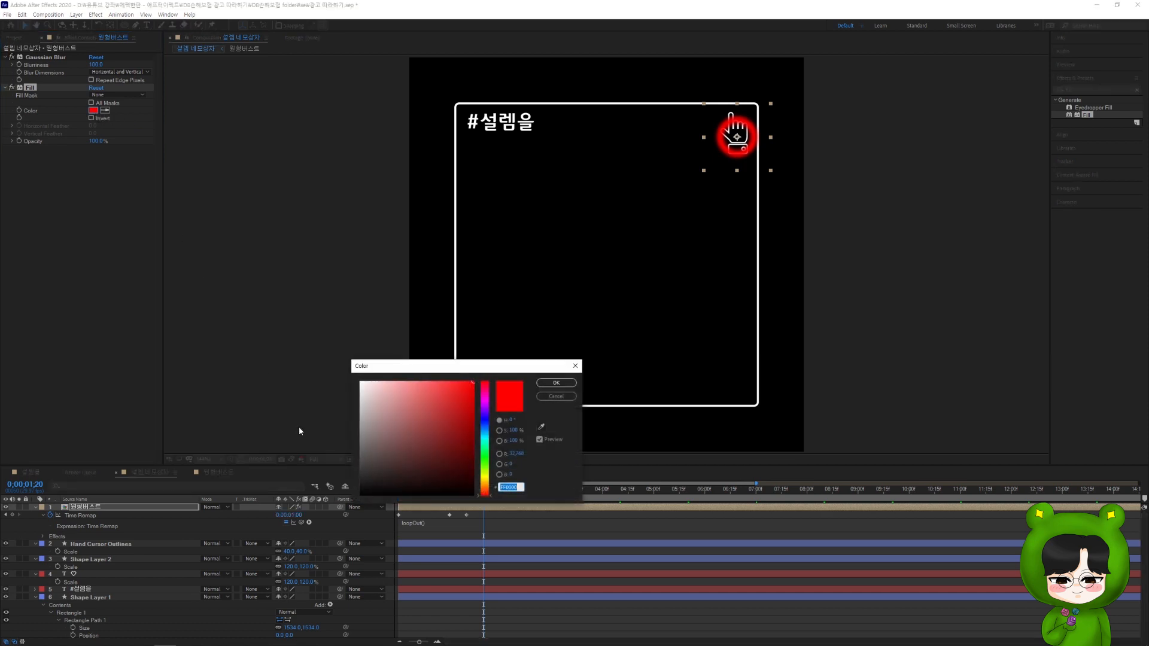
pyautogui.moveTo(482, 477); pyautogui.dragTo(482, 468)
pyautogui.moveTo(455, 386); pyautogui.dragTo(422, 381)
pyautogui.click(555, 383)
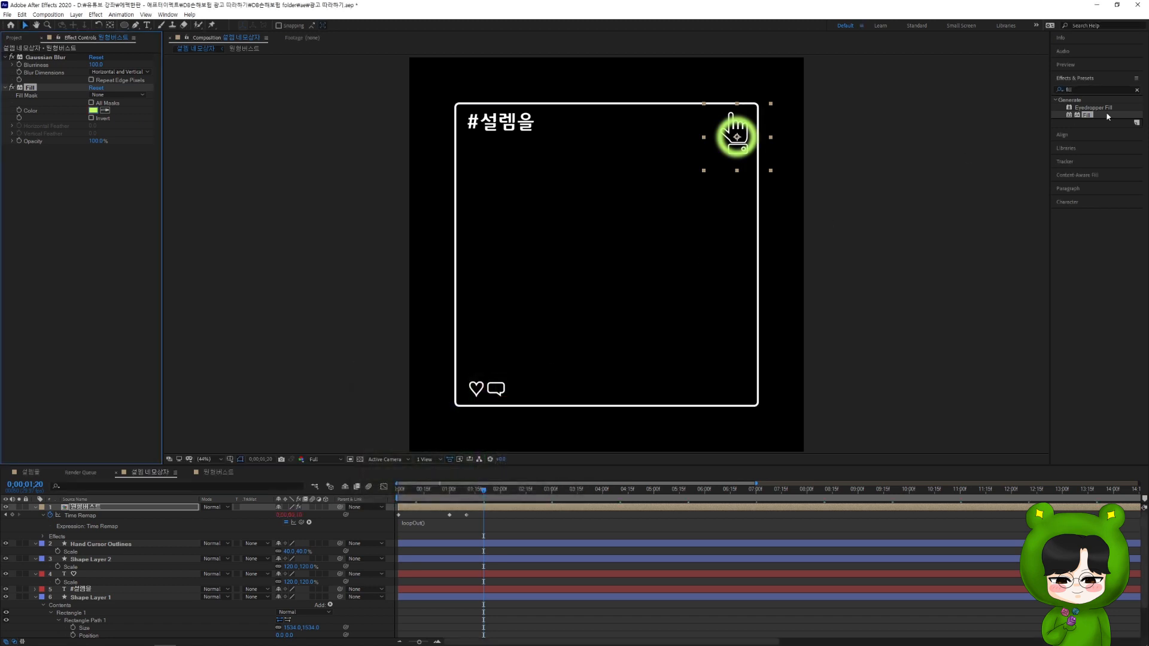
# Apply the Glow effect to the 원형버스트 layer and set its Glow Colors to A & B Colors
pyautogui.click(1090, 88)
pyautogui.write('glow')
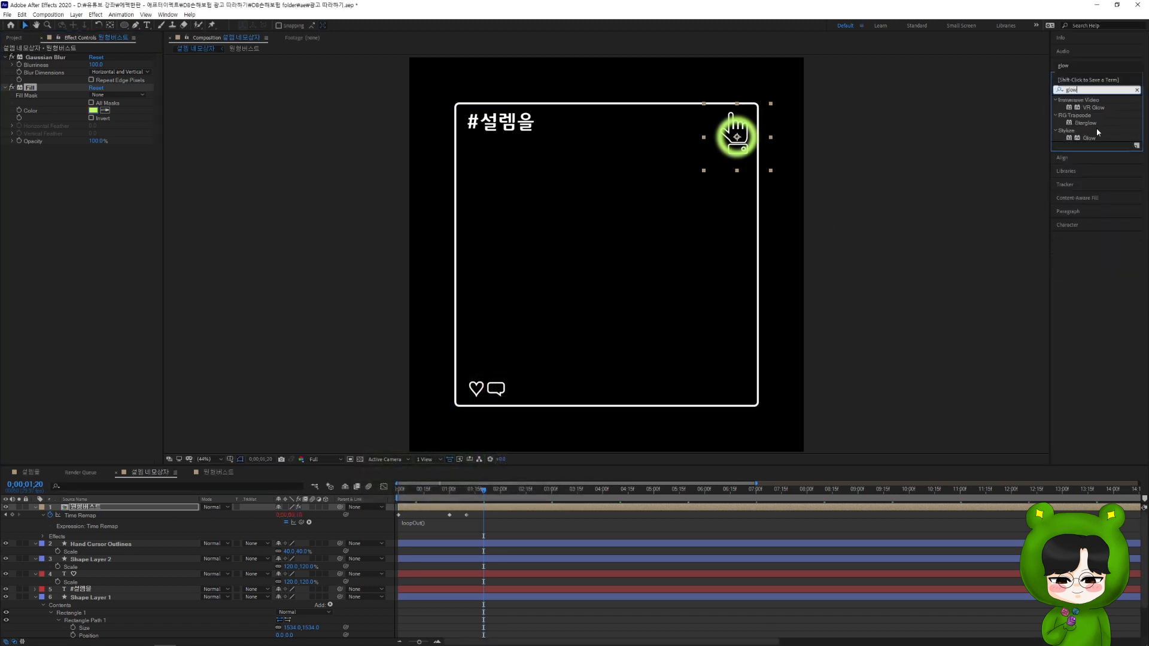
pyautogui.doubleClick(1088, 139)
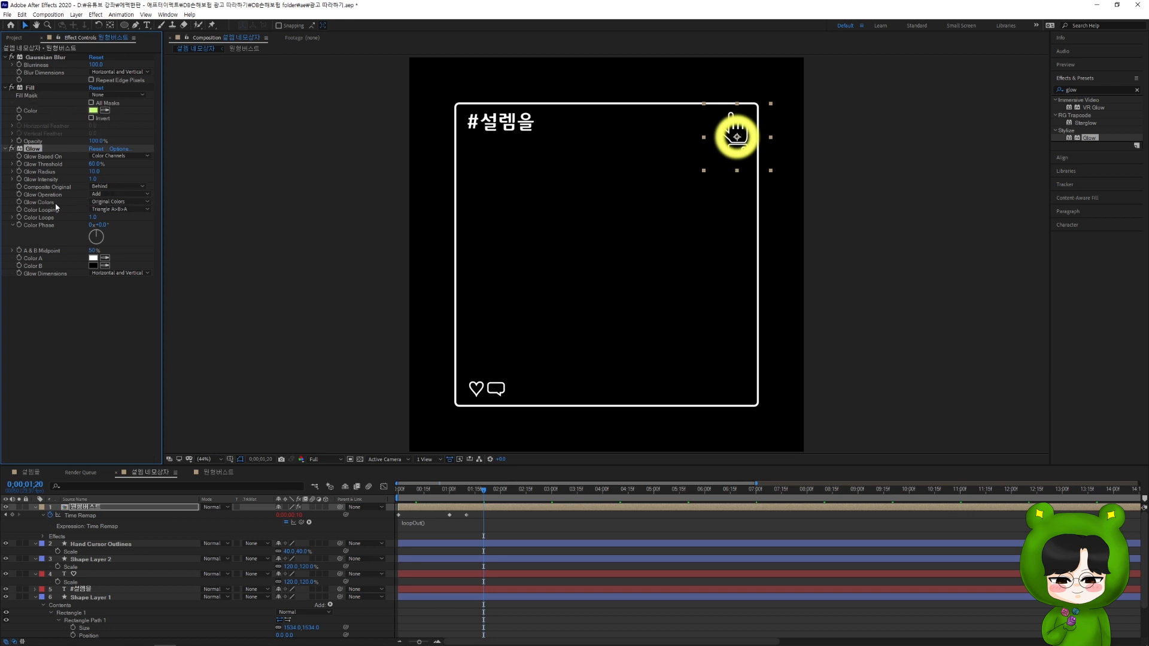
pyautogui.click(108, 202)
pyautogui.click(109, 221)
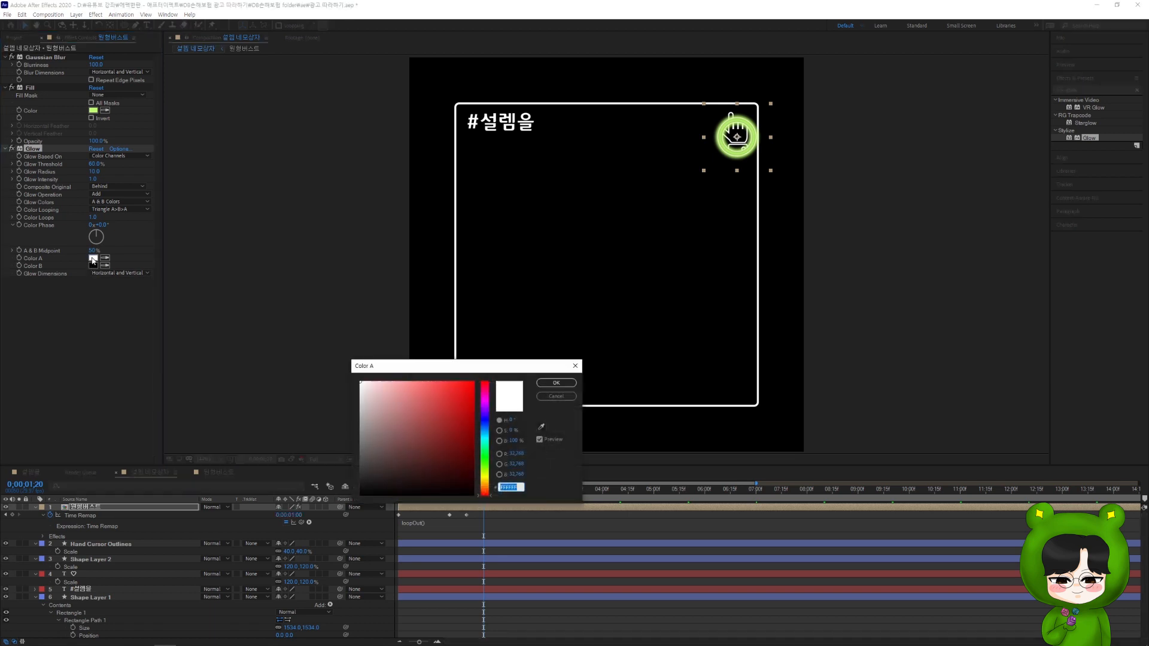
# Set the glow's Color A to yellow and Color B to bright yellow-green, then preview the burst
pyautogui.click(486, 478)
pyautogui.moveTo(437, 397); pyautogui.dragTo(440, 375)
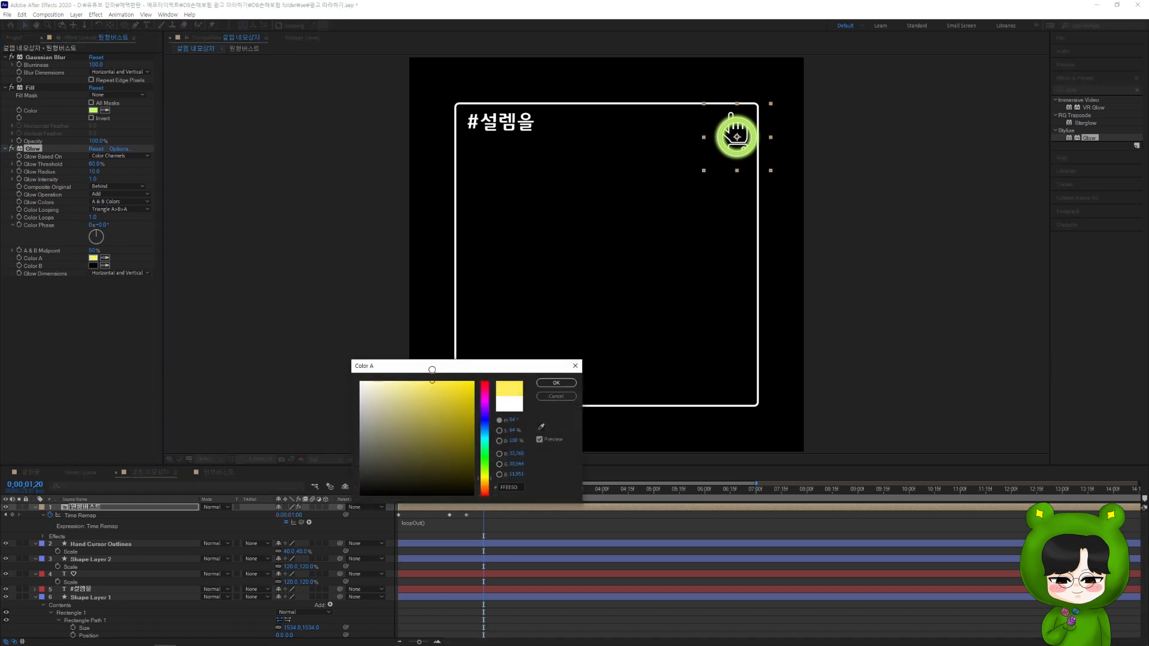
pyautogui.click(556, 382)
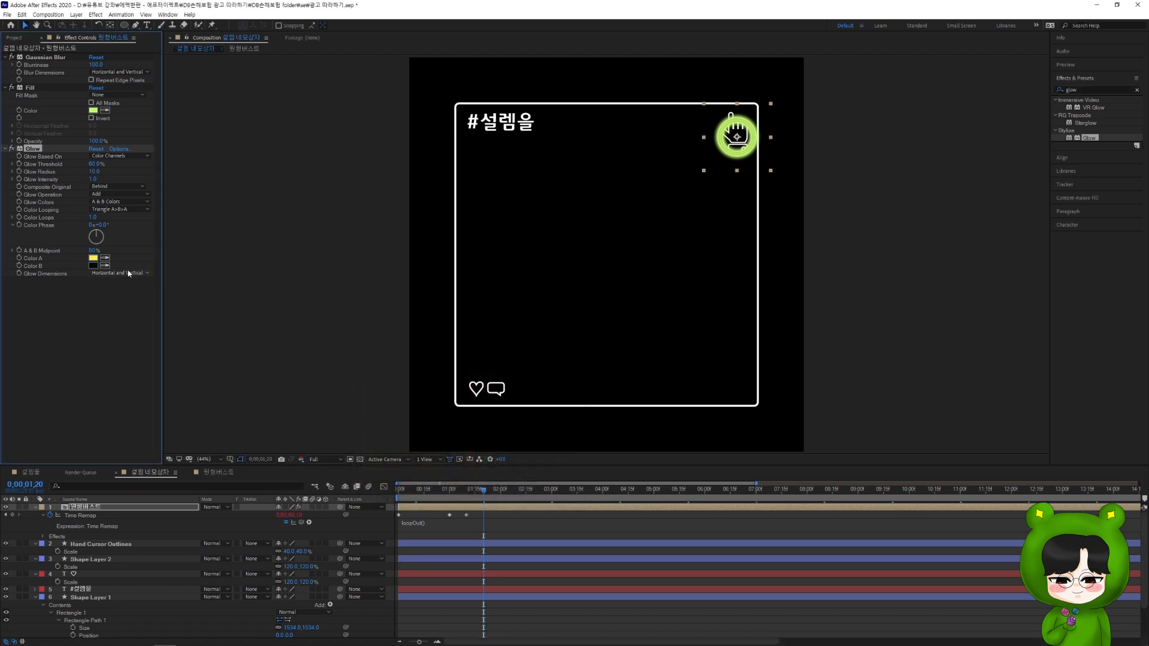
pyautogui.click(93, 265)
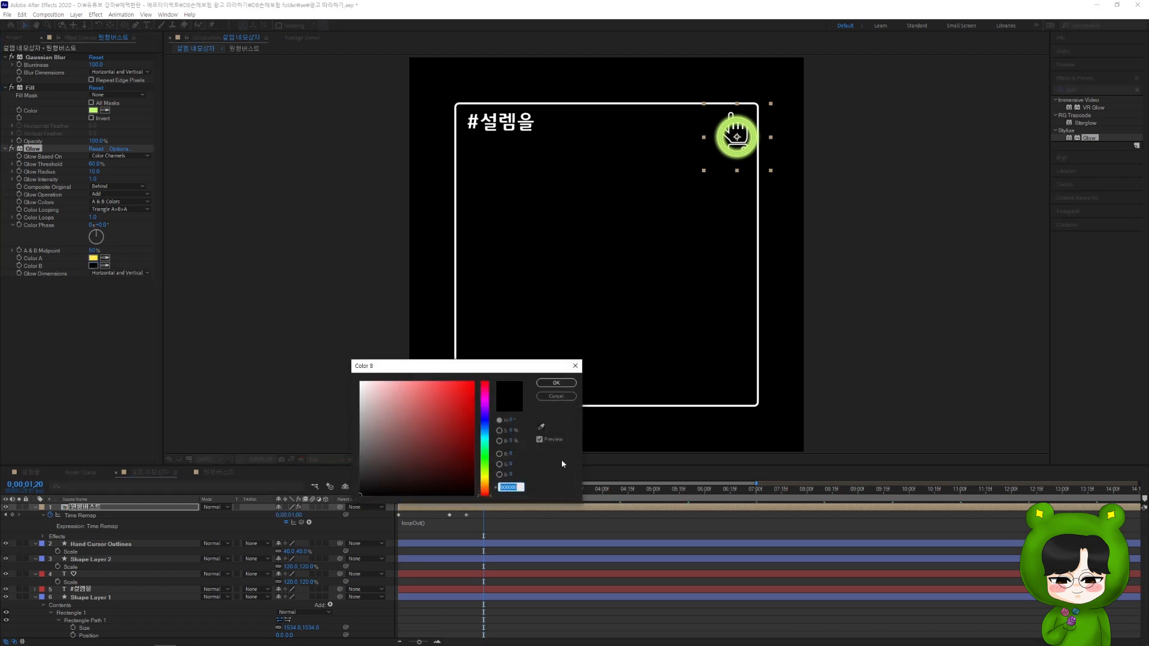
pyautogui.moveTo(486, 482); pyautogui.dragTo(486, 468)
pyautogui.click(462, 381)
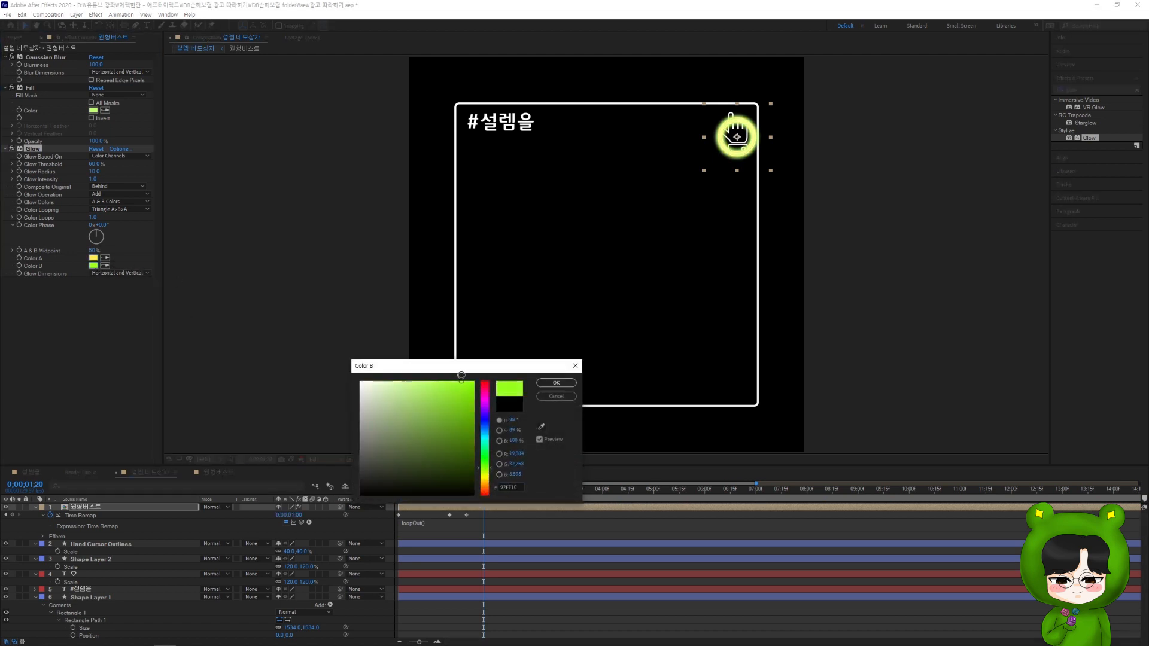
pyautogui.click(547, 383)
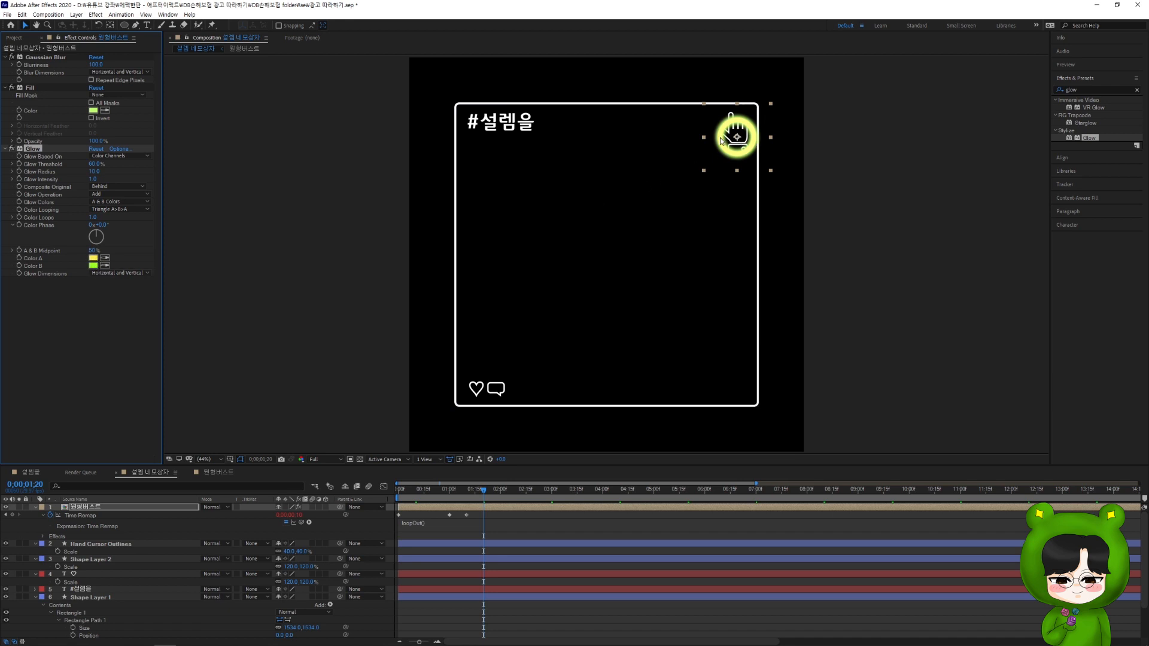
pyautogui.press('space')
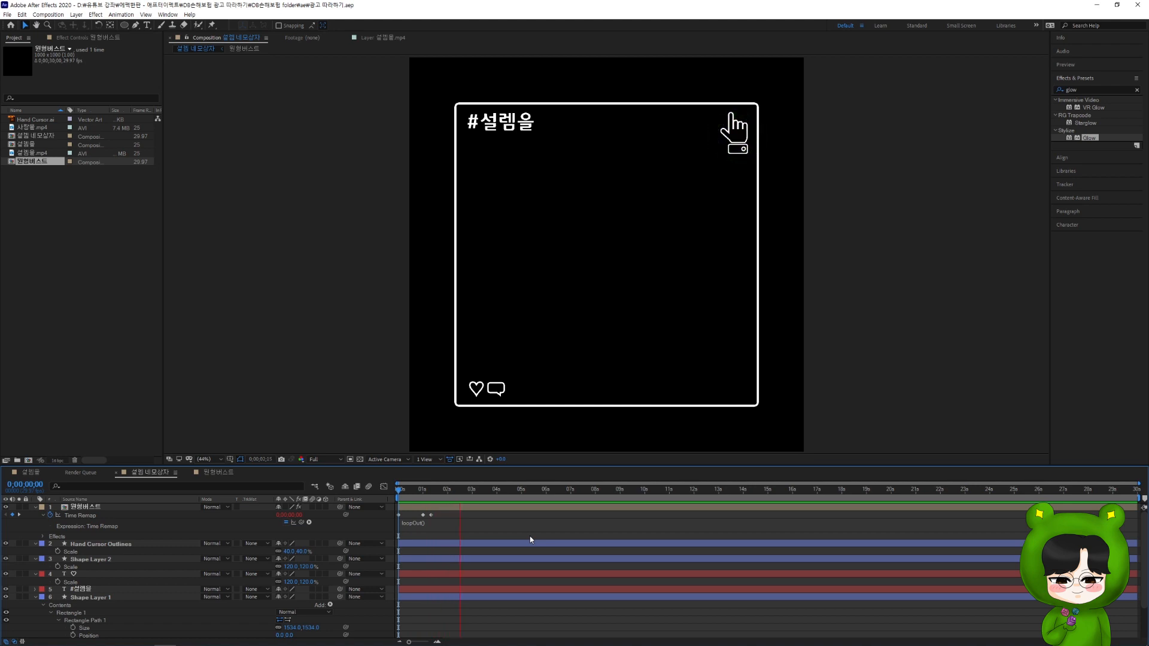
# In the 설렘을 composition, trim 설렘을.mp4 to the section from 0:00:04:00 to 0:00:08:00 and move it to the start of the timeline
pyautogui.click(37, 475)
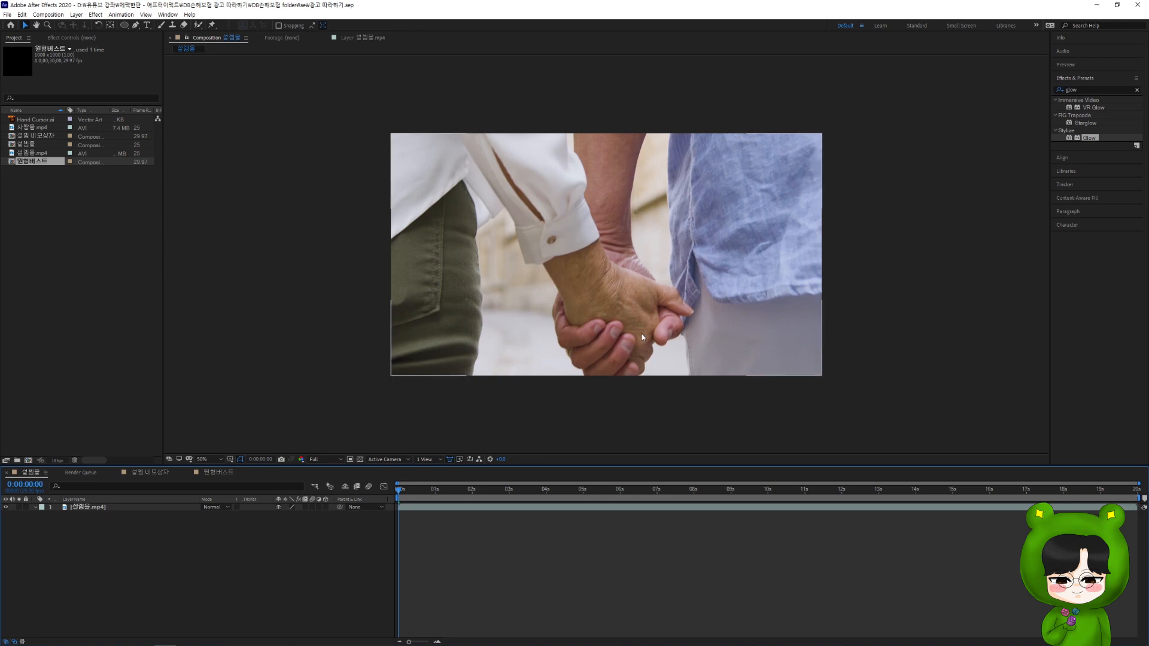
pyautogui.click(467, 507)
pyautogui.moveTo(399, 489); pyautogui.dragTo(547, 498)
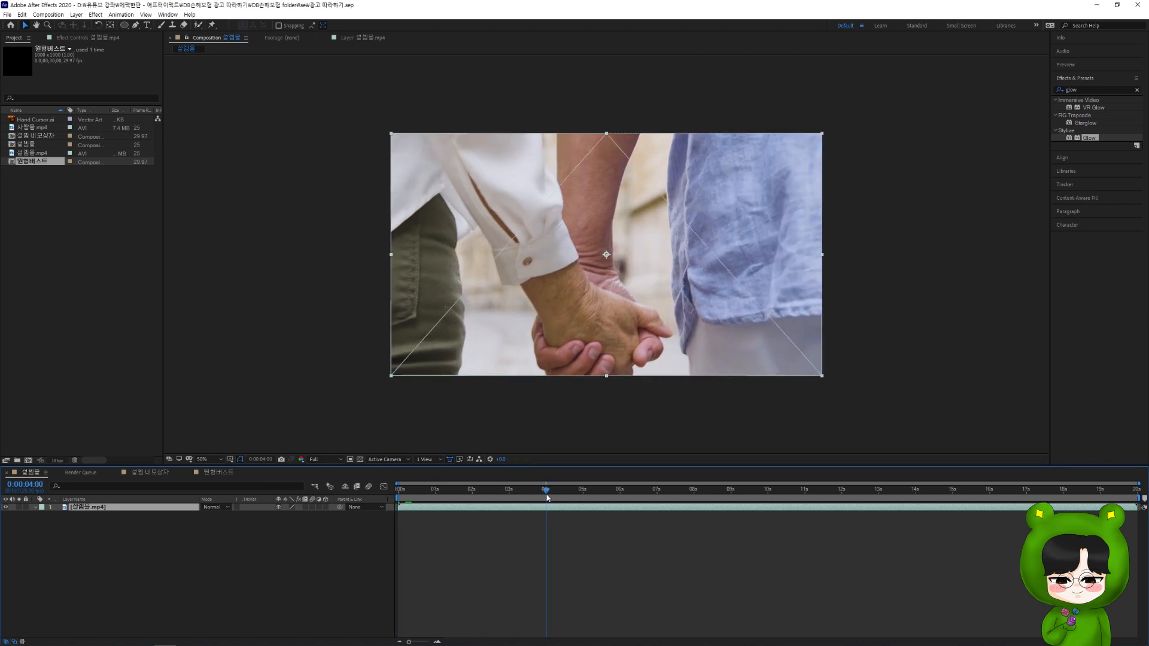
pyautogui.hotkey('alt', '[')
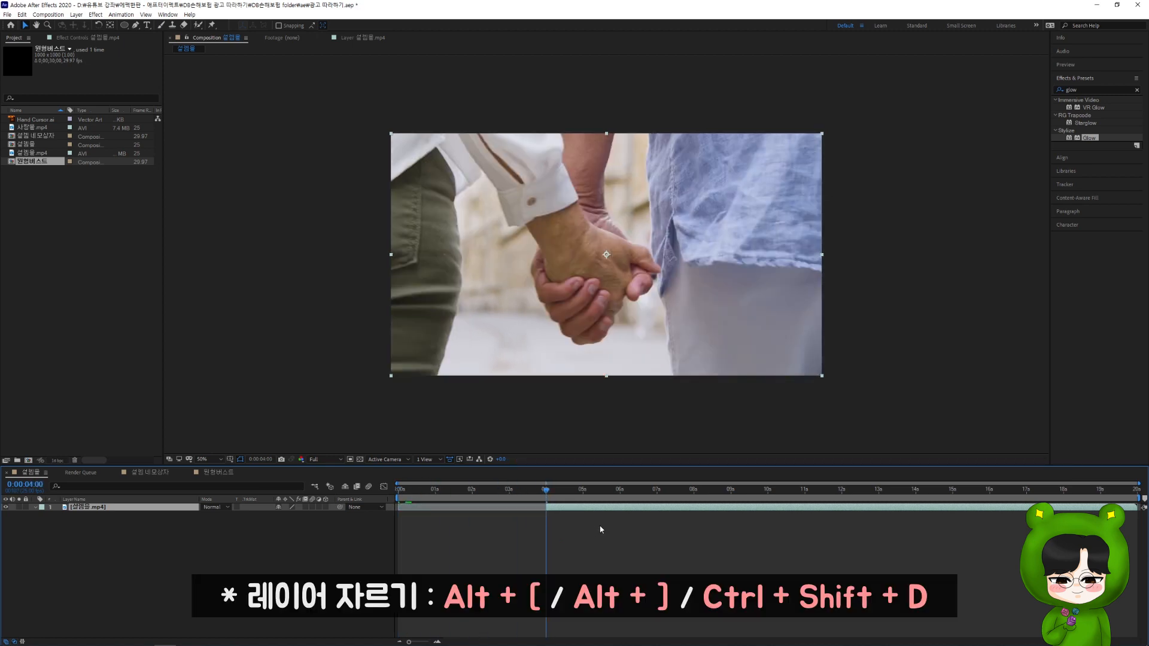
pyautogui.moveTo(567, 494); pyautogui.dragTo(694, 501)
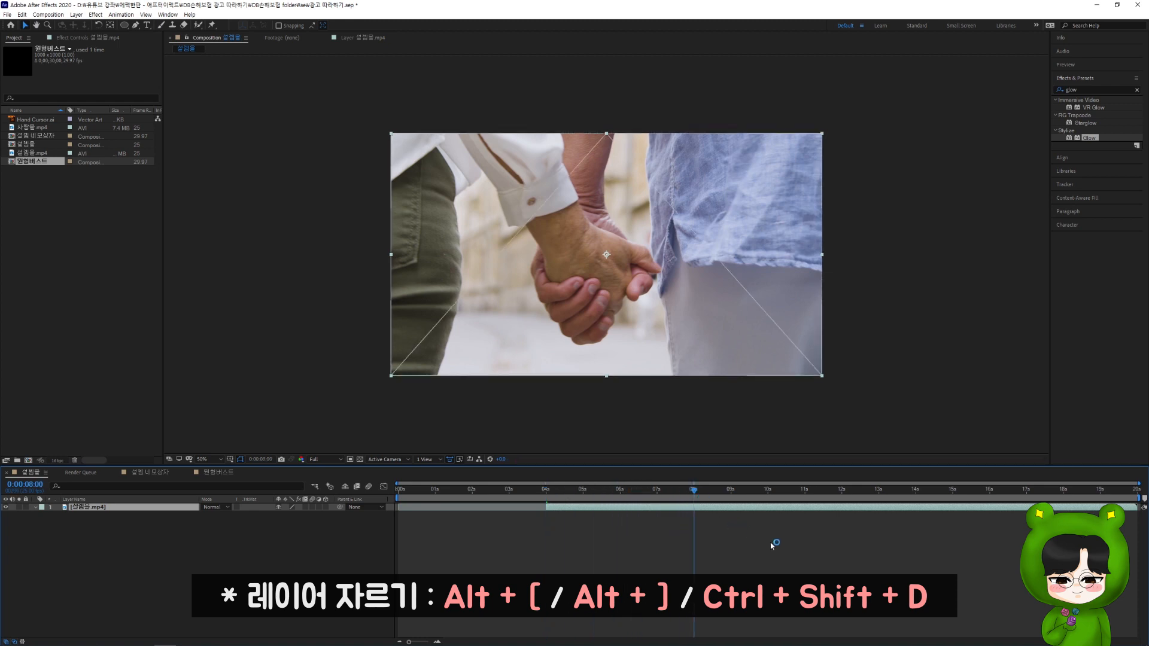
pyautogui.hotkey('alt', ']')
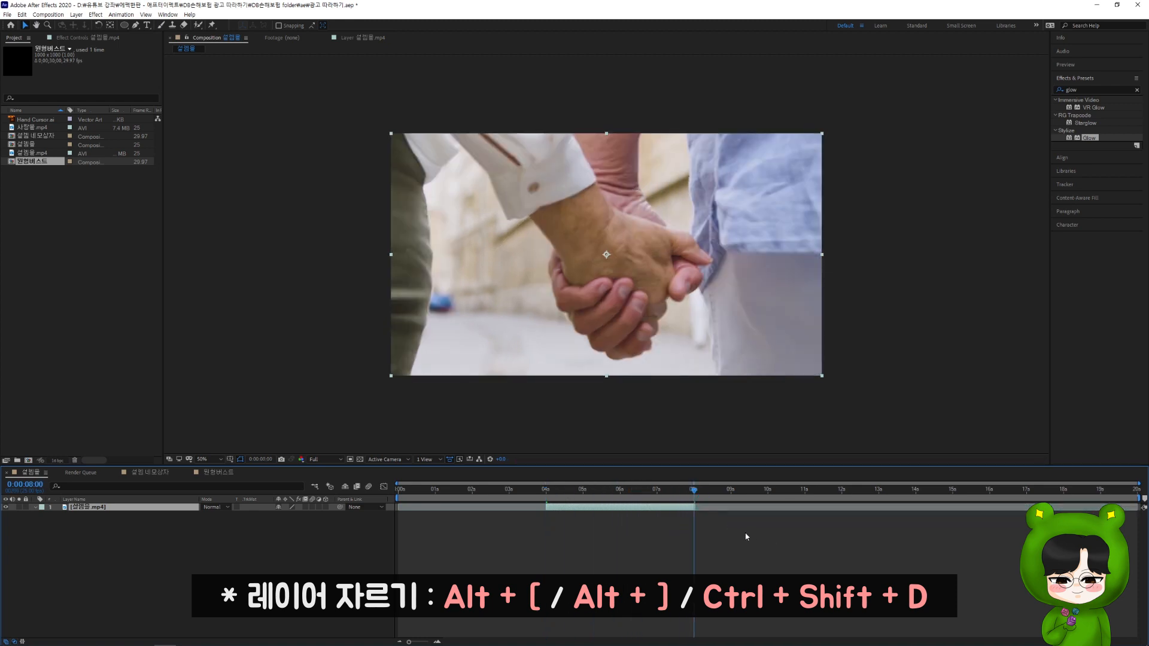
pyautogui.moveTo(565, 510); pyautogui.dragTo(397, 498)
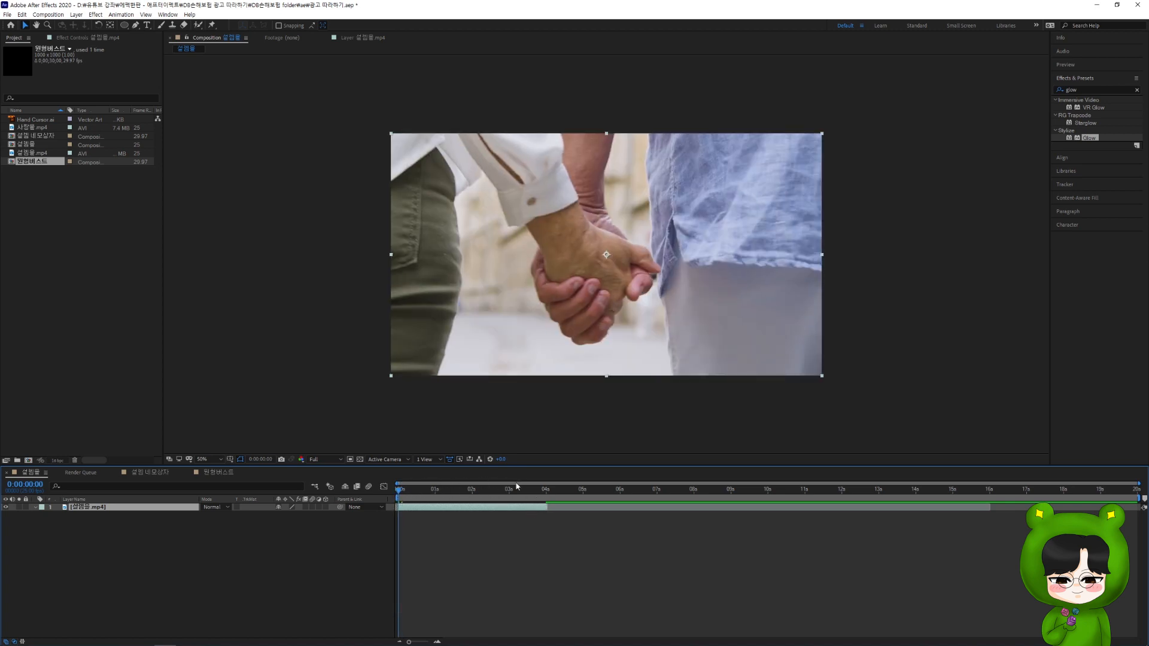
# Start Track Motion on 설렘을.mp4, enlarge the track point's feature and search regions over the clasped hands, and save the project
pyautogui.click(1065, 185)
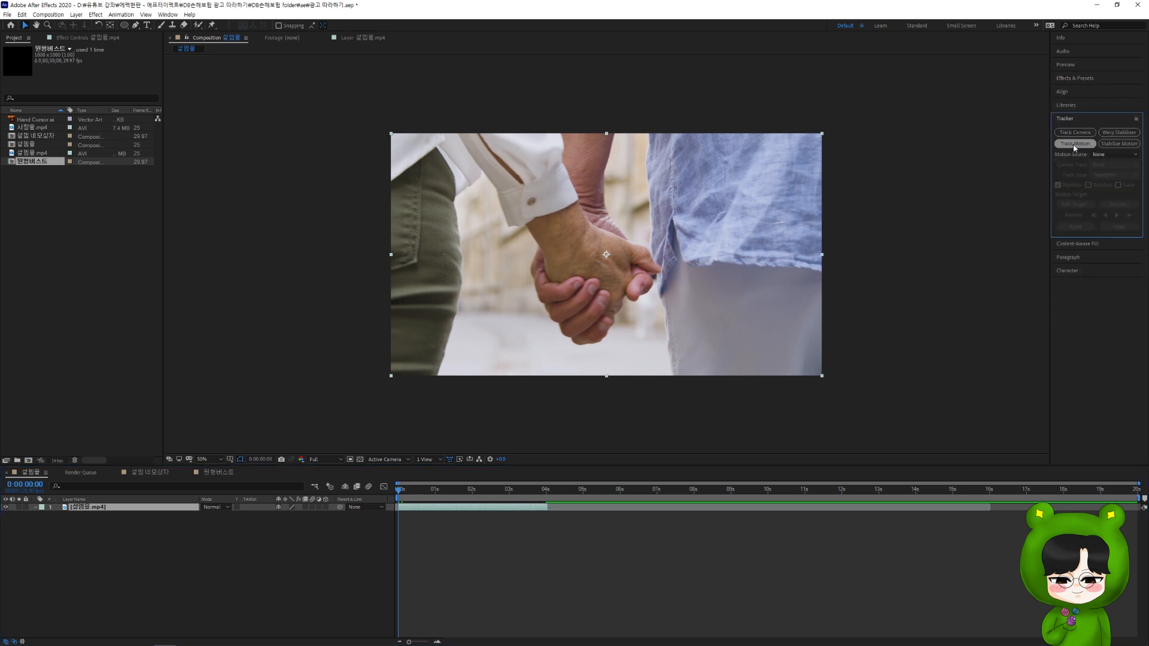
pyautogui.click(1076, 144)
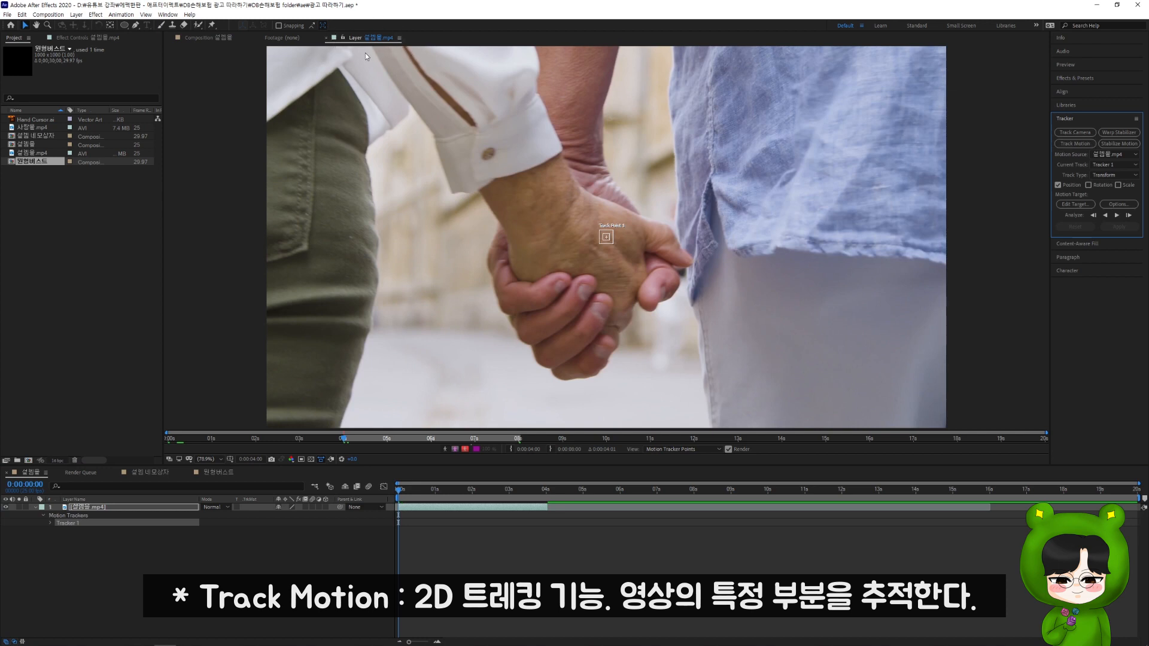
pyautogui.click(611, 246)
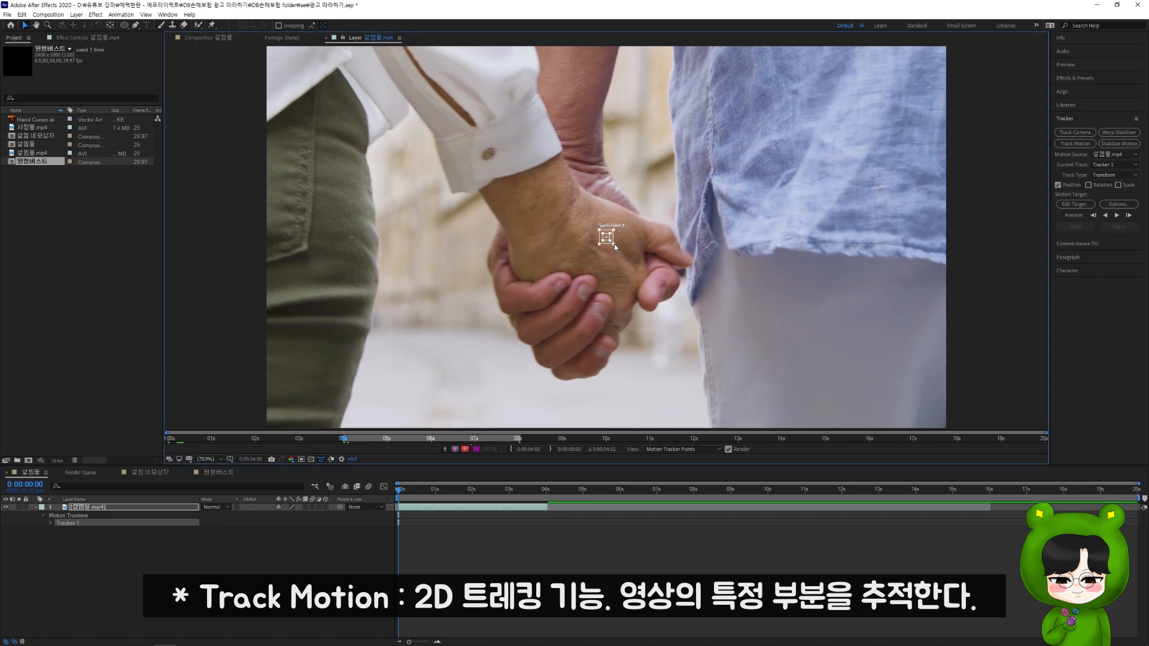
pyautogui.moveTo(613, 243); pyautogui.dragTo(664, 297)
pyautogui.moveTo(611, 242); pyautogui.dragTo(645, 274)
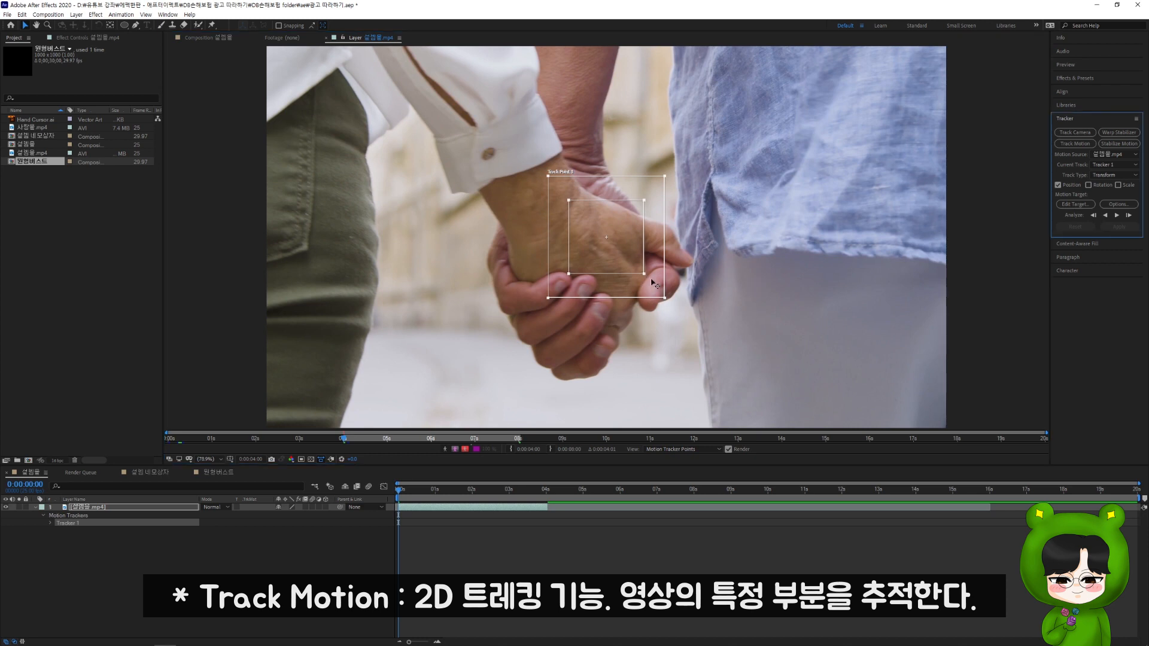
pyautogui.moveTo(643, 284); pyautogui.dragTo(663, 329)
pyautogui.moveTo(628, 295); pyautogui.dragTo(642, 308)
pyautogui.moveTo(588, 273); pyautogui.dragTo(584, 280)
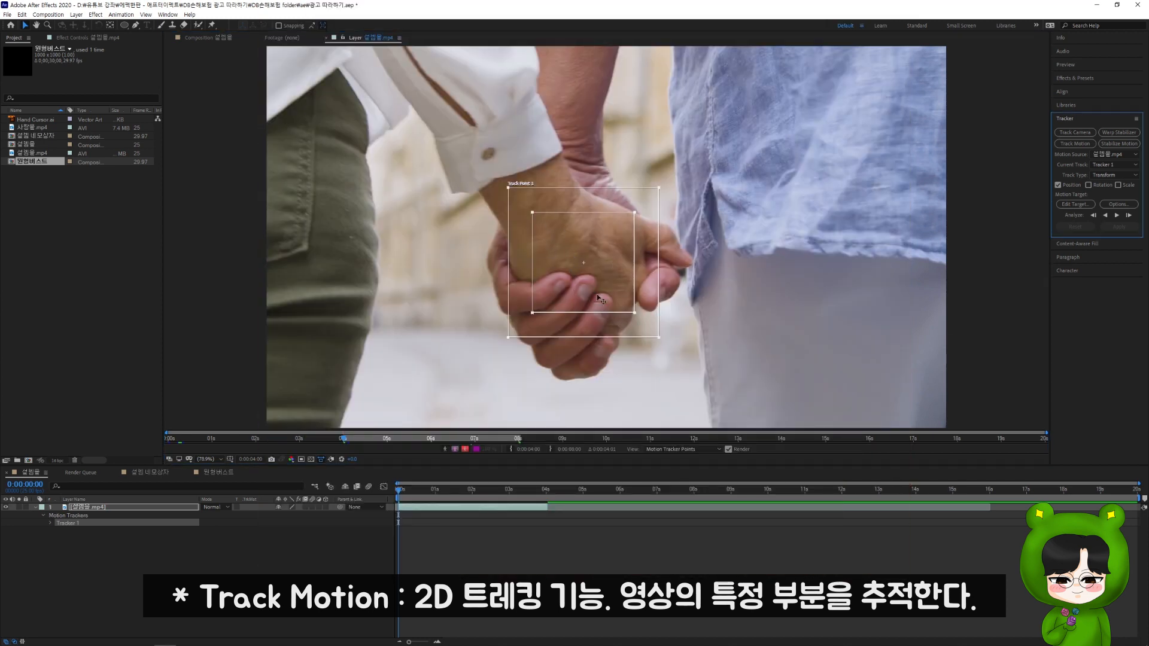
pyautogui.hotkey('ctrl', 's')
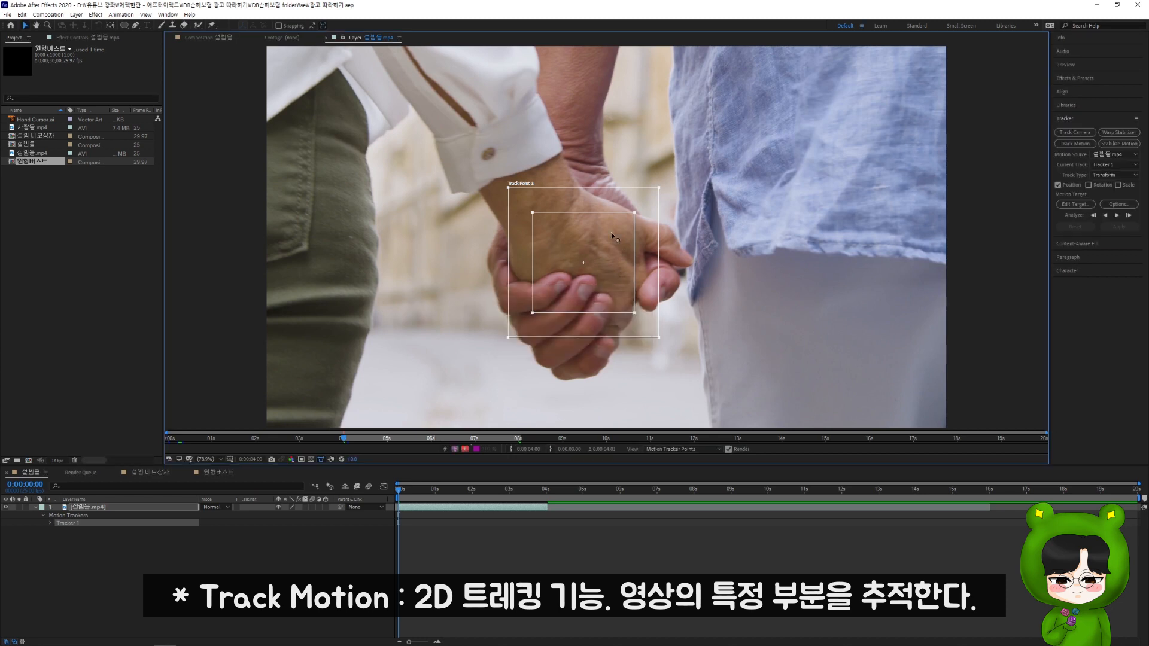
# Analyze the hand motion forward through the trimmed clip, show the tracking keyframes, and create a null object
pyautogui.click(1116, 215)
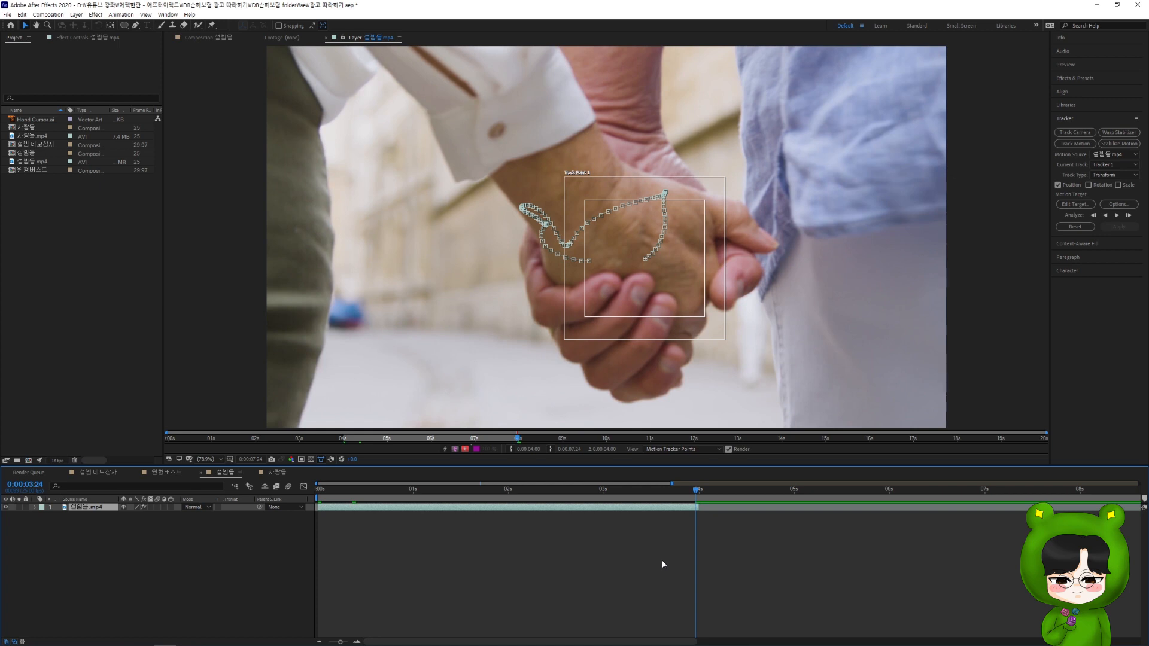
pyautogui.press('u')
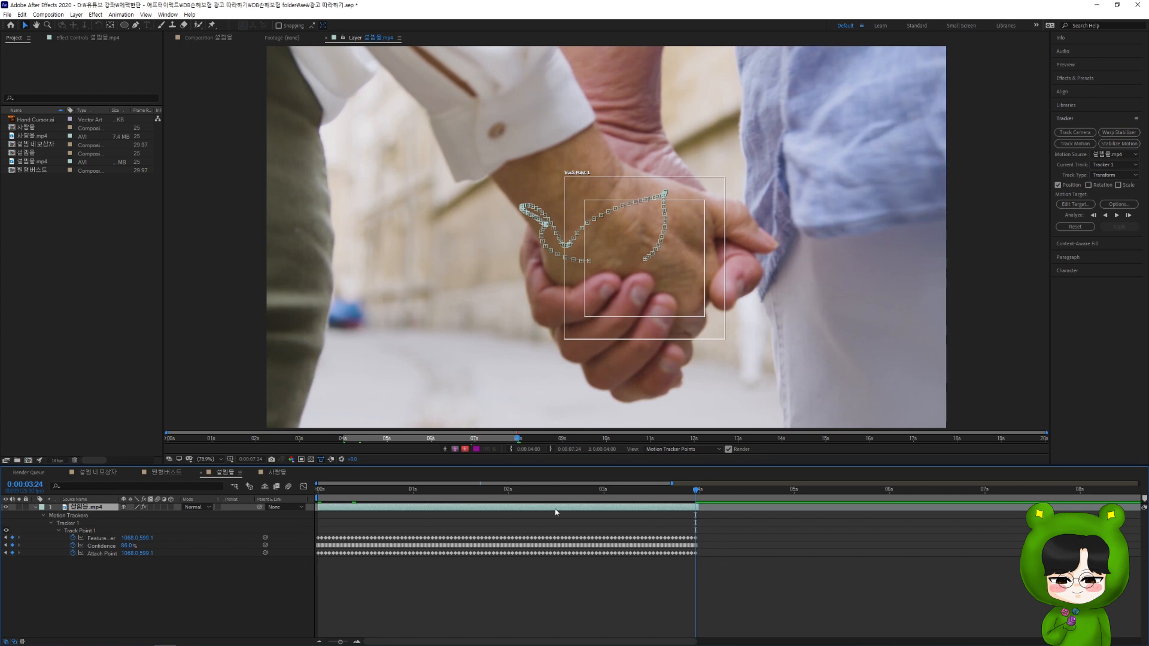
pyautogui.rightClick(249, 593)
pyautogui.moveTo(280, 497)
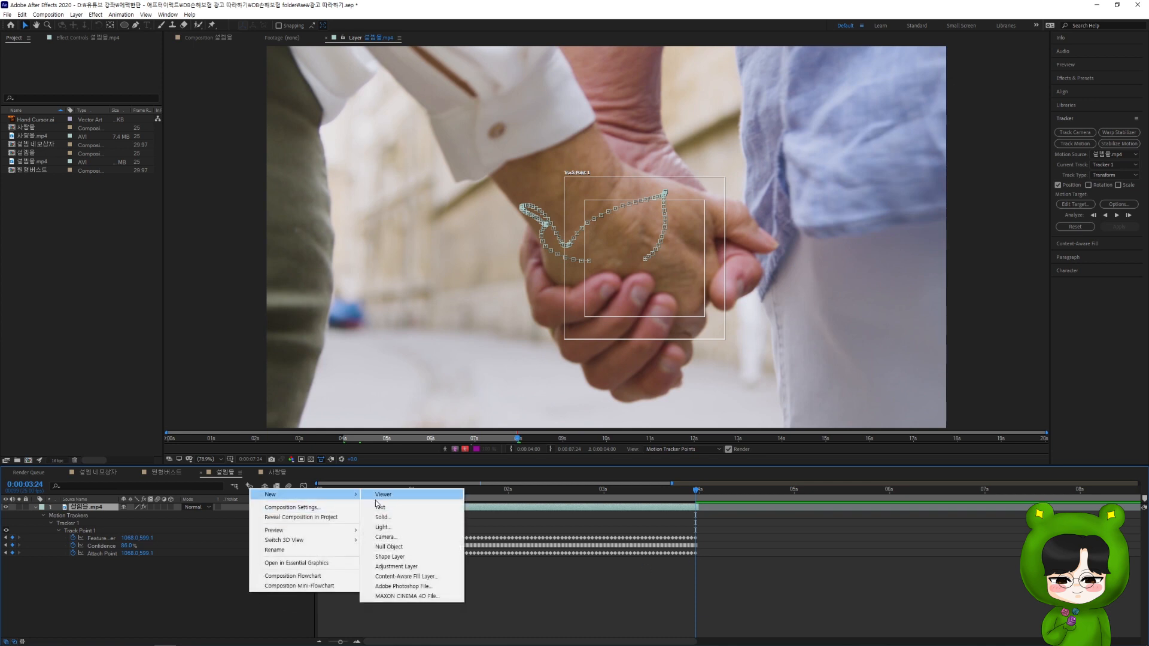
pyautogui.click(388, 546)
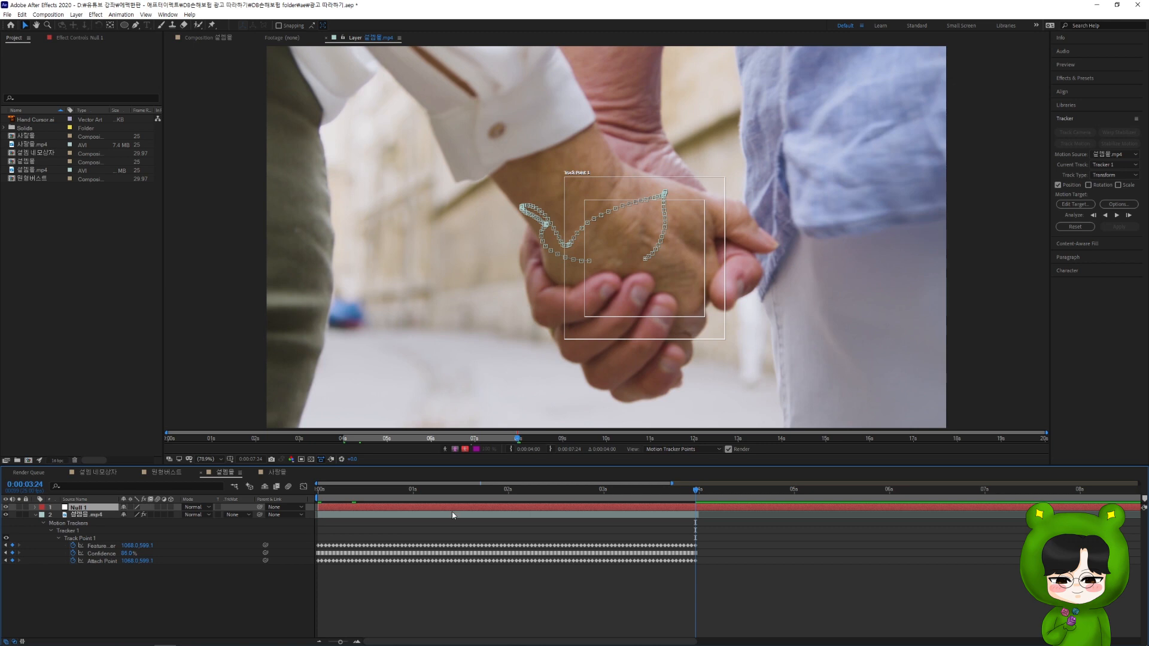
# Apply the Tracker 1 motion to Null 1 in X and Y and check its Position keyframes along the timeline
pyautogui.click(1075, 204)
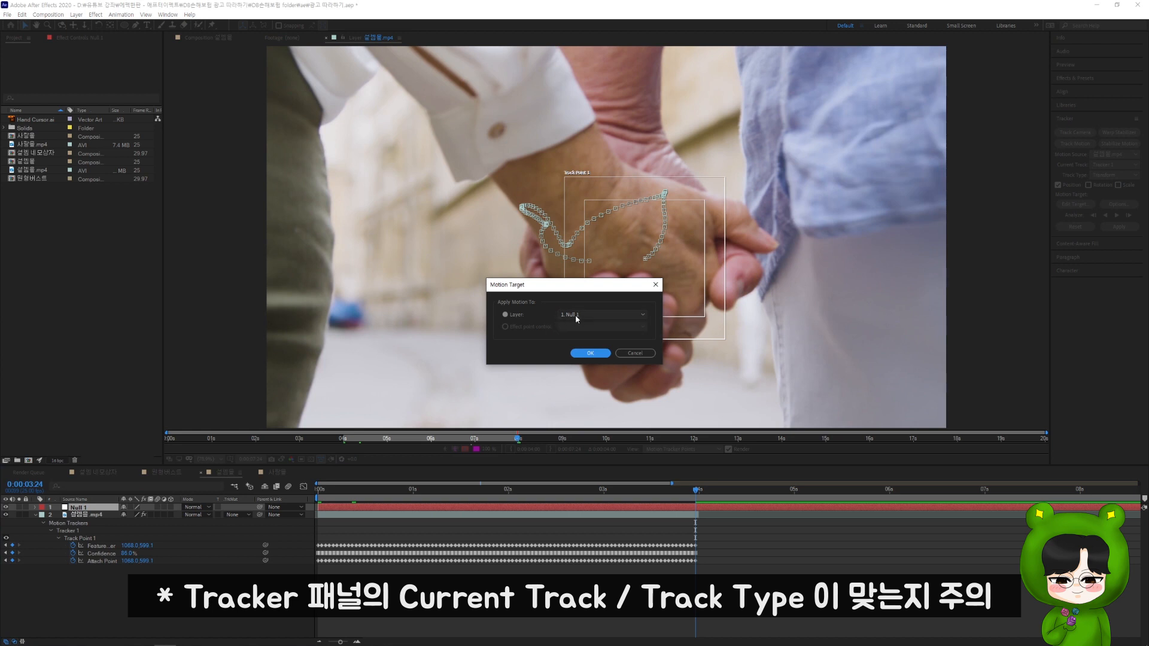
pyautogui.click(587, 353)
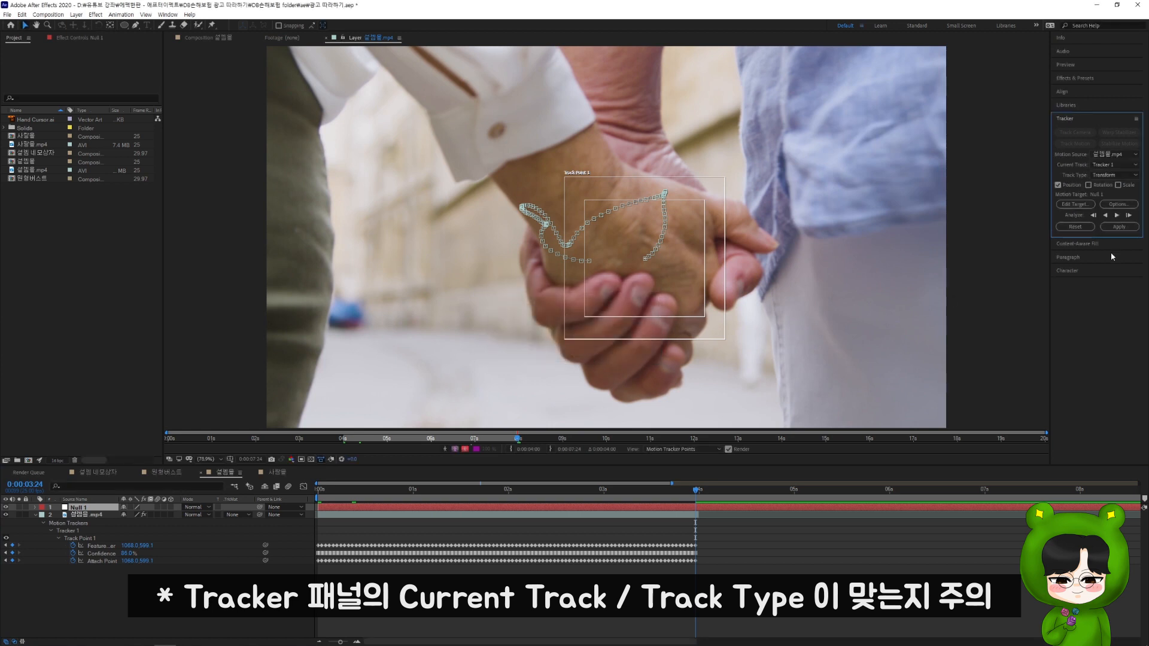
pyautogui.click(1116, 228)
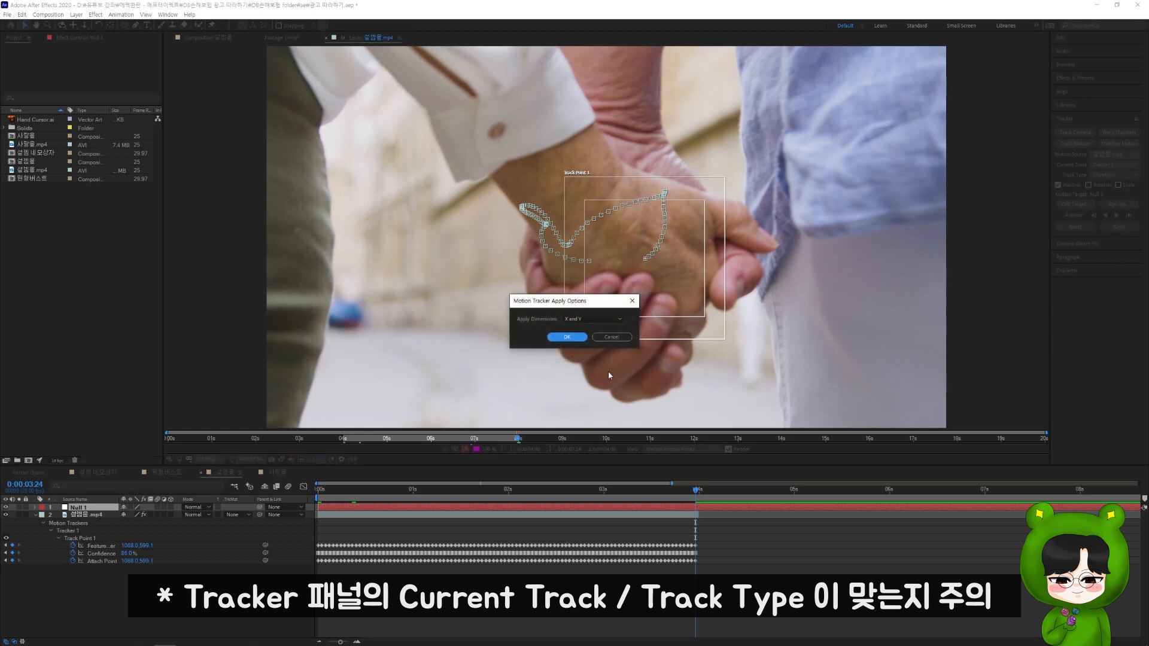
pyautogui.click(564, 338)
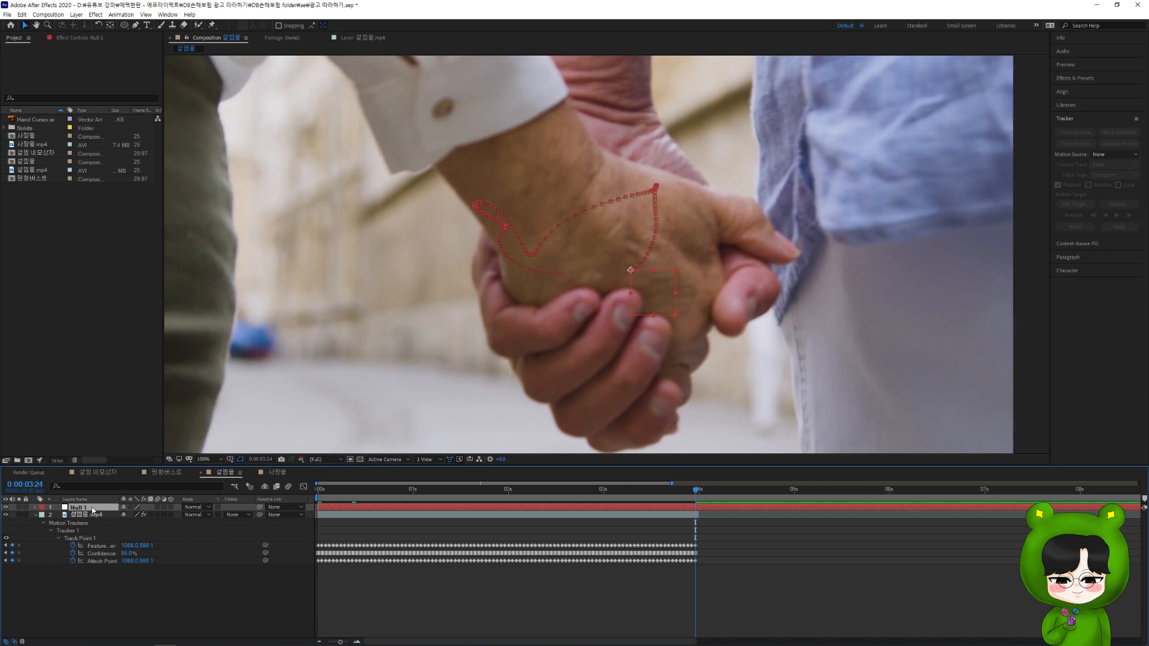
pyautogui.press('u')
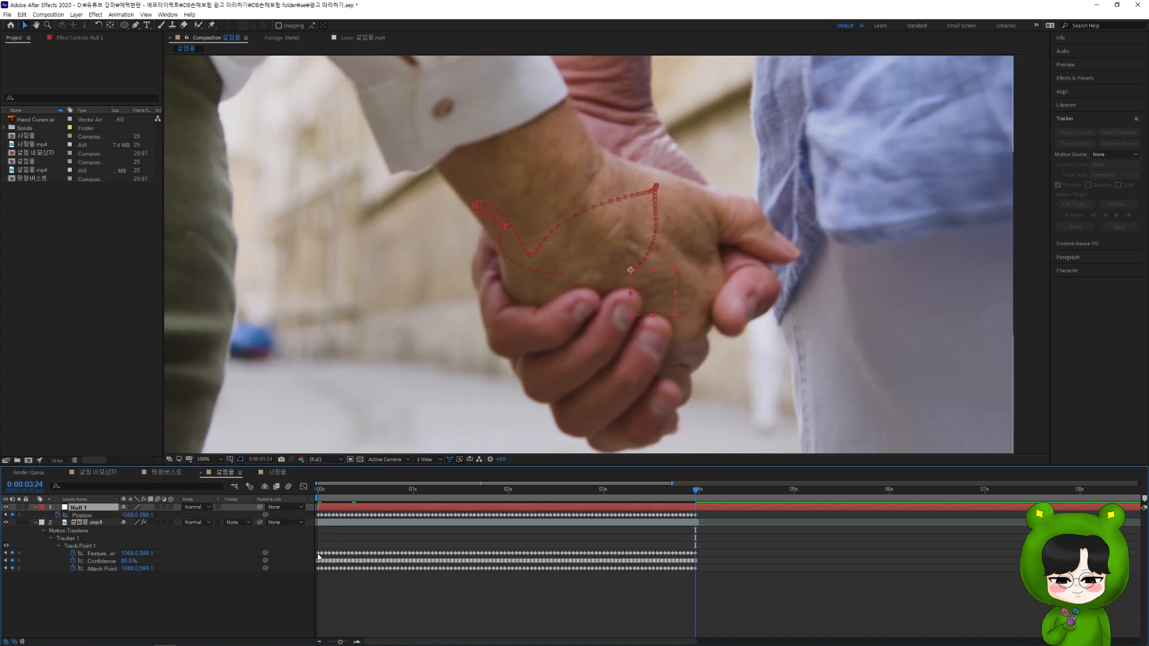
pyautogui.moveTo(695, 507); pyautogui.dragTo(645, 515)
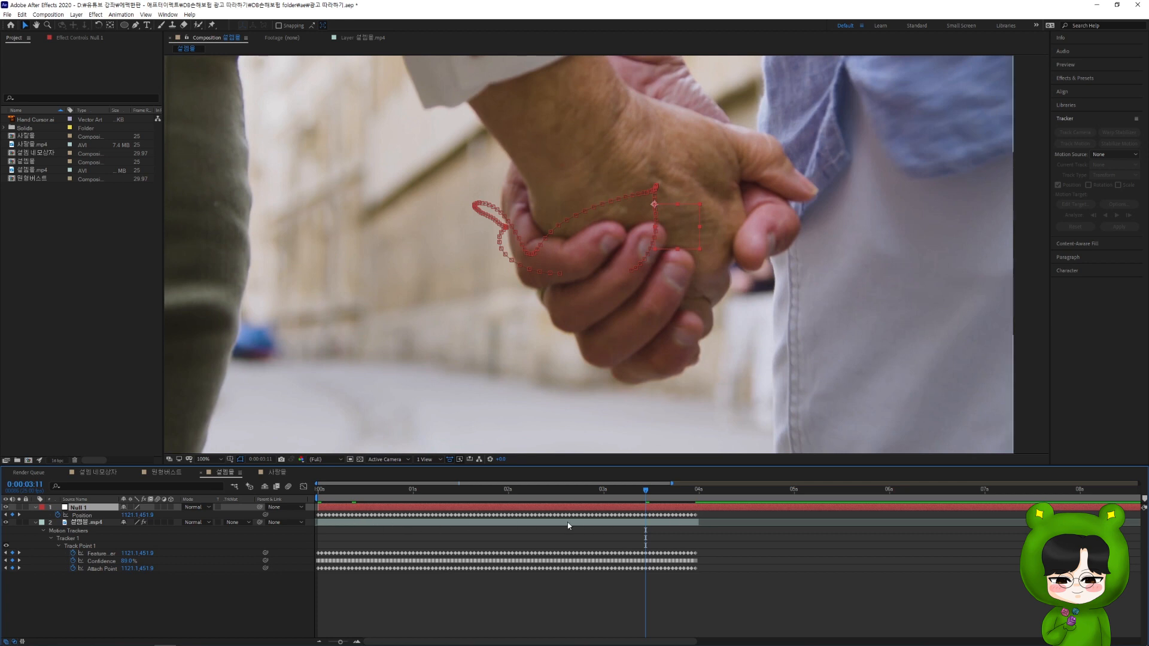
# Place the 설렘 네모상자 composition over the clasped hands at 0:00:03:11, scale it to 55%, and parent it to Null 1
pyautogui.click(34, 524)
pyautogui.scroll(-2, 476, 344)
pyautogui.moveTo(627, 260); pyautogui.dragTo(634, 287)
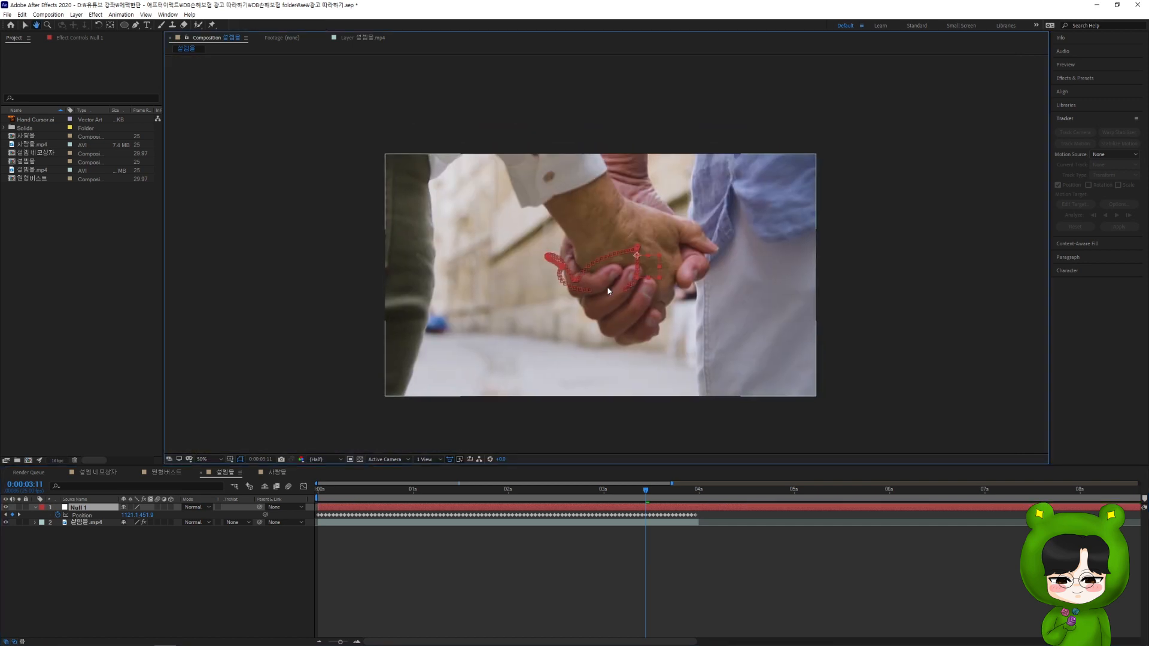
pyautogui.click(43, 154)
pyautogui.moveTo(43, 154); pyautogui.dragTo(635, 257)
pyautogui.press('s')
pyautogui.moveTo(152, 516); pyautogui.dragTo(132, 513)
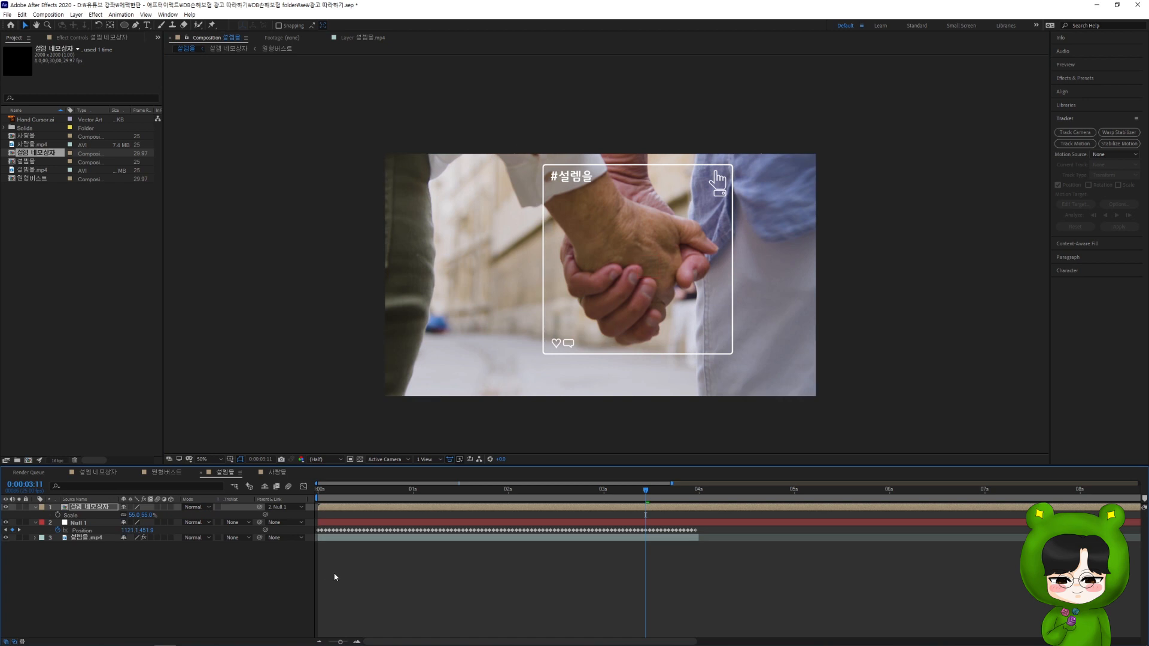
# End the work area at 0:00:03:24 and preview the frame following the hands
pyautogui.press('space')
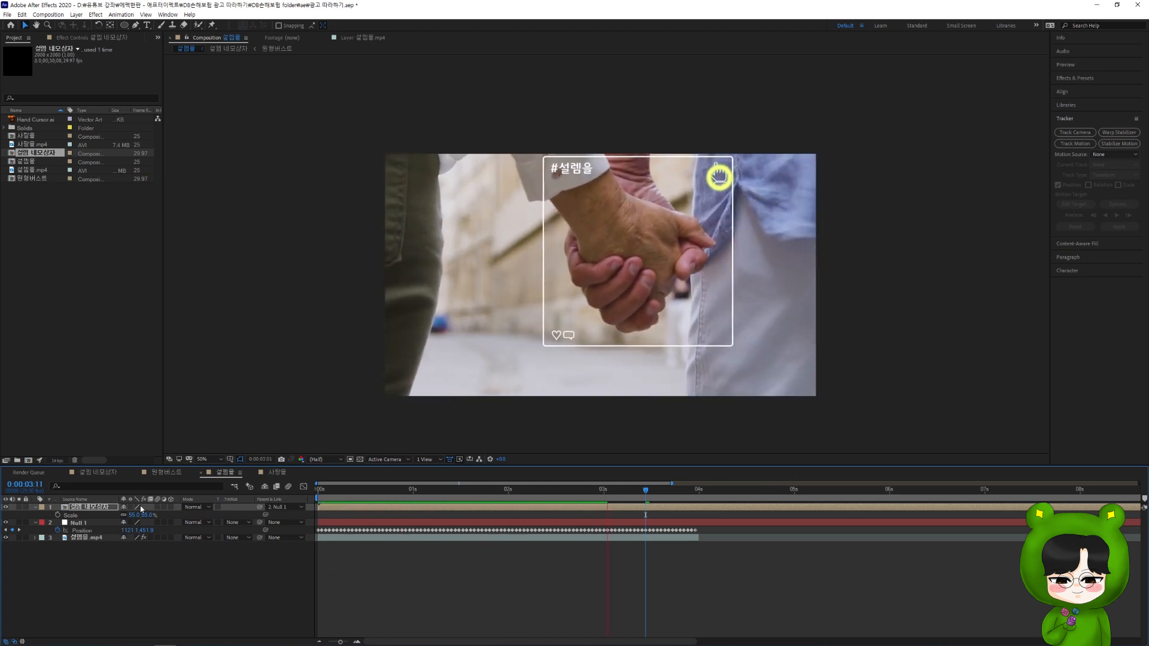
pyautogui.click(607, 491)
pyautogui.press('space')
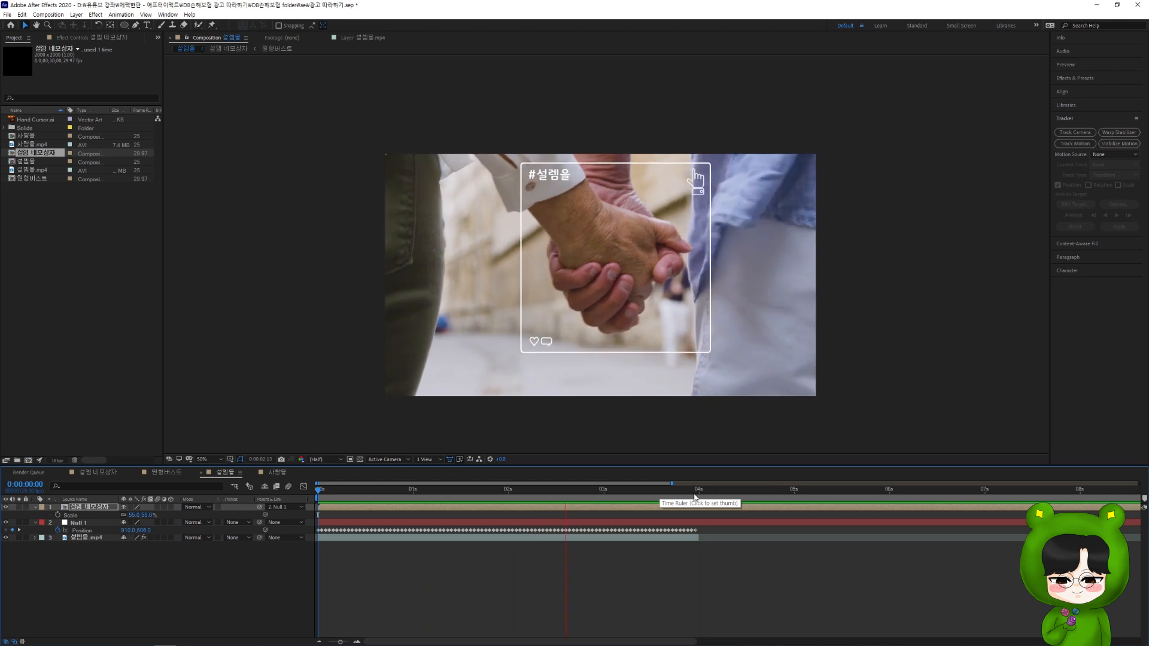
pyautogui.click(695, 492)
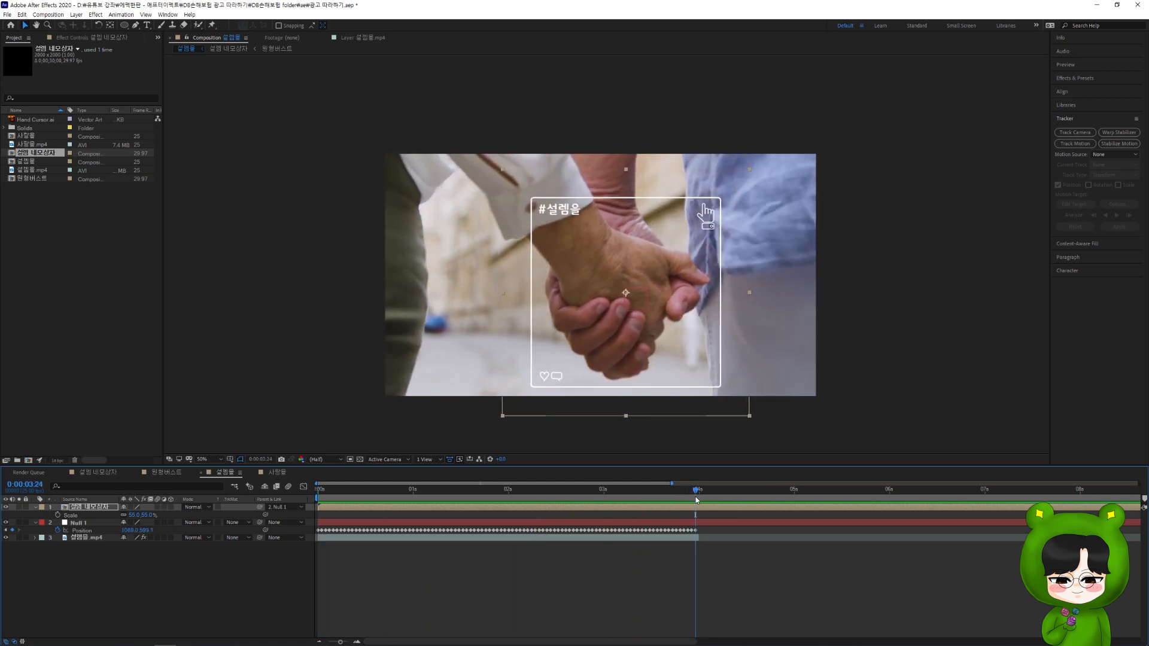
pyautogui.press('n')
pyautogui.press('space')
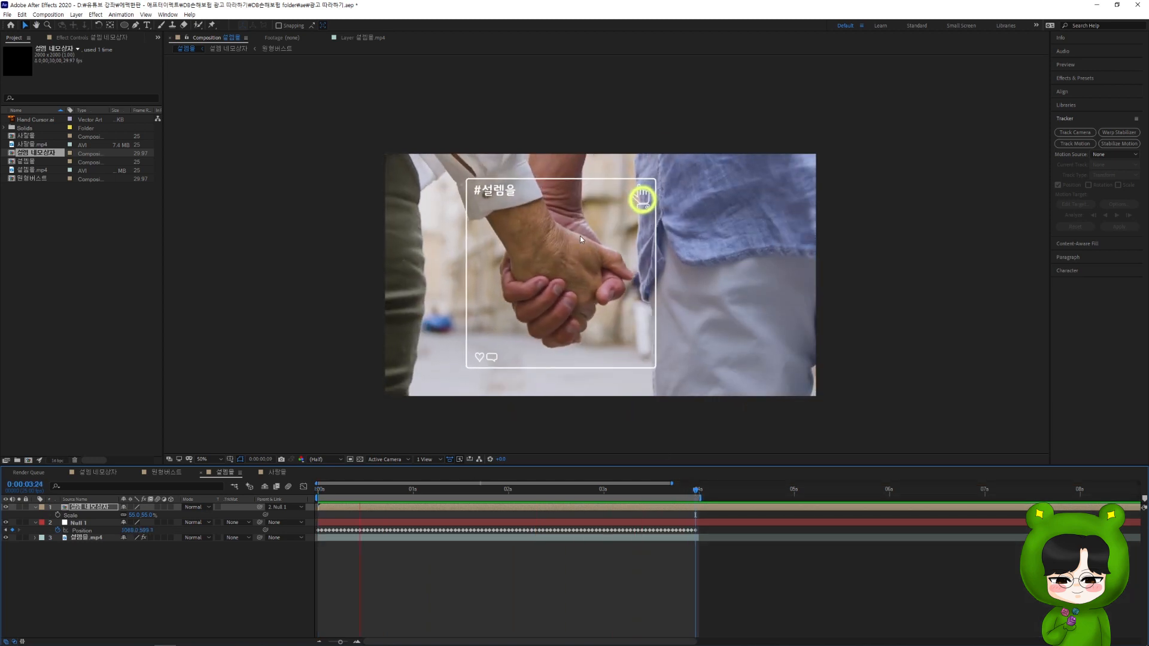